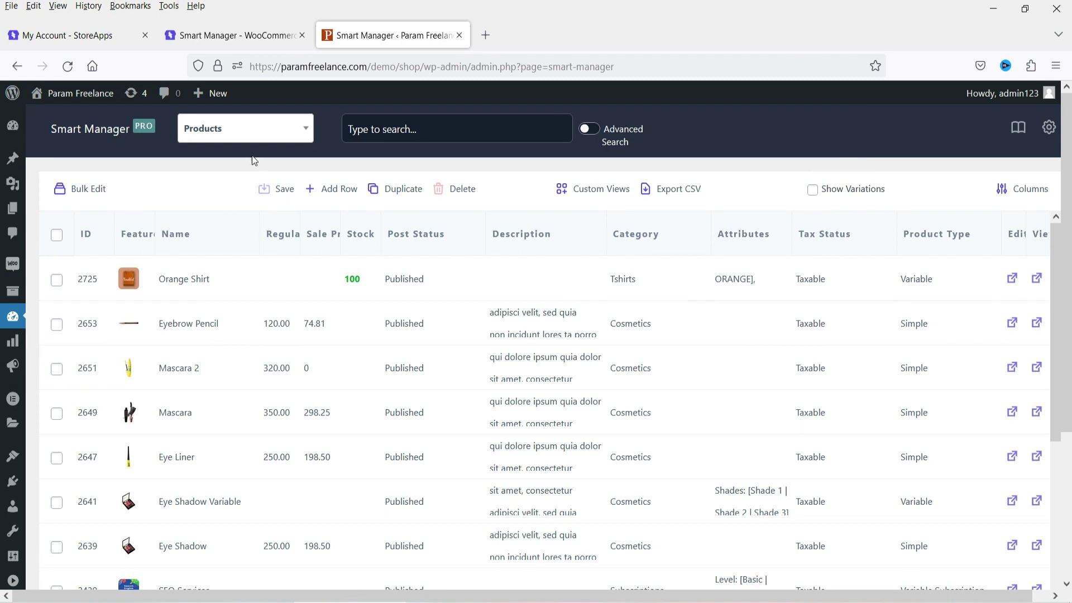
{"action": "left_click", "coordinate": [252, 139]}
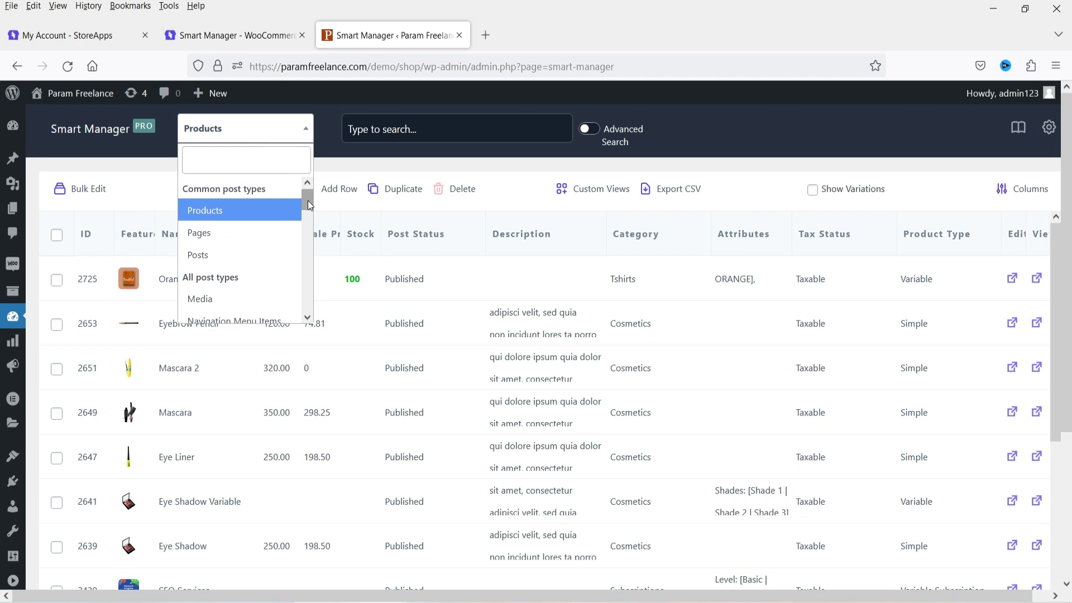
{"action": "left_click", "coordinate": [216, 255]}
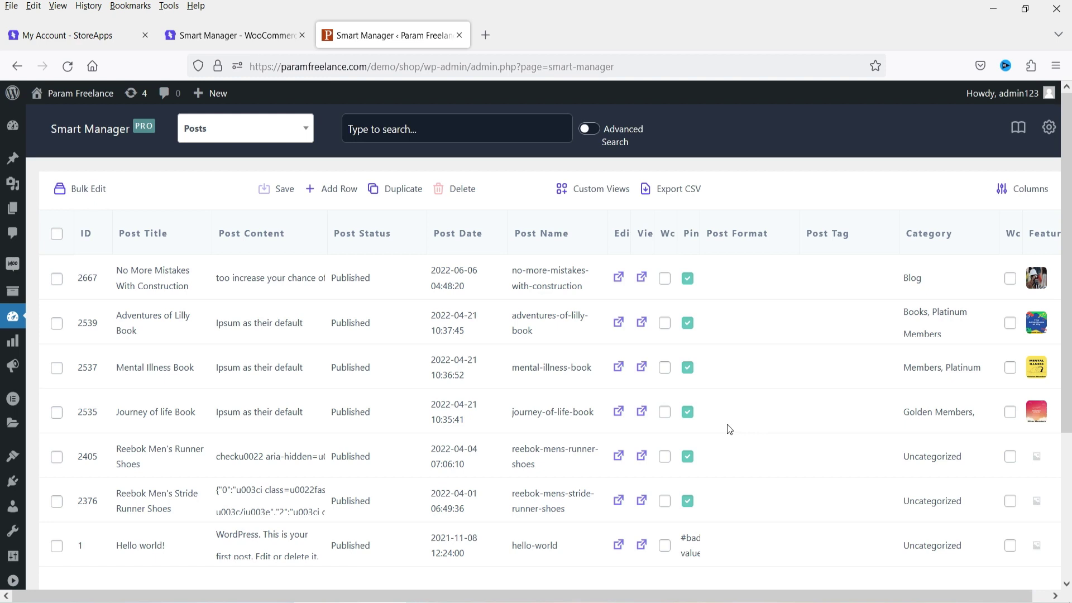
{"action": "left_click", "coordinate": [270, 133]}
{"action": "left_click_drag", "start_coordinate": [308, 198], "coordinate": [302, 305]}
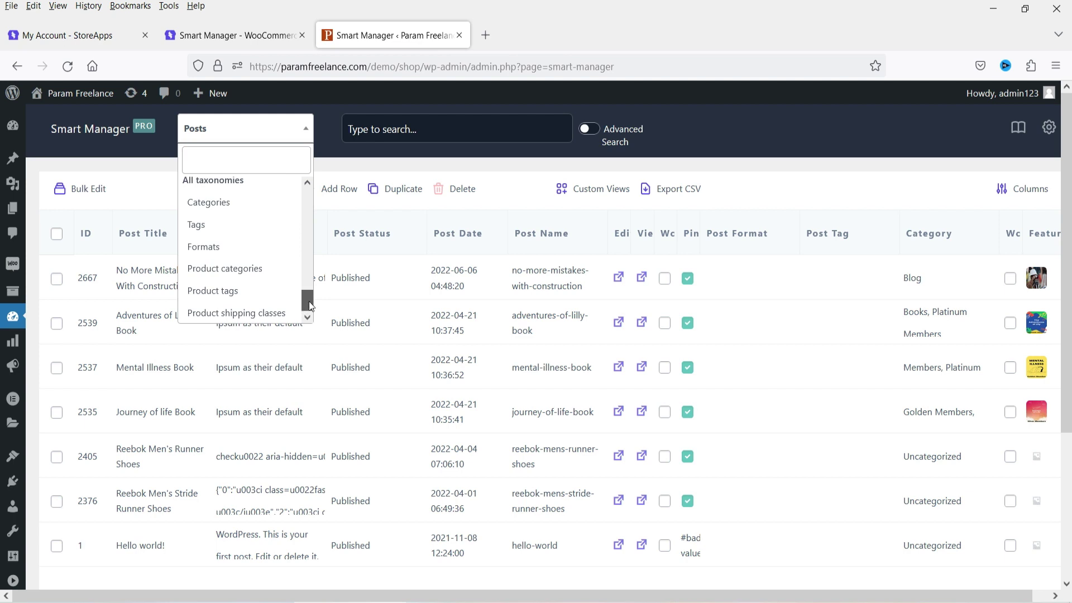
{"action": "left_click_drag", "start_coordinate": [308, 306], "coordinate": [307, 190]}
{"action": "left_click", "coordinate": [207, 209]}
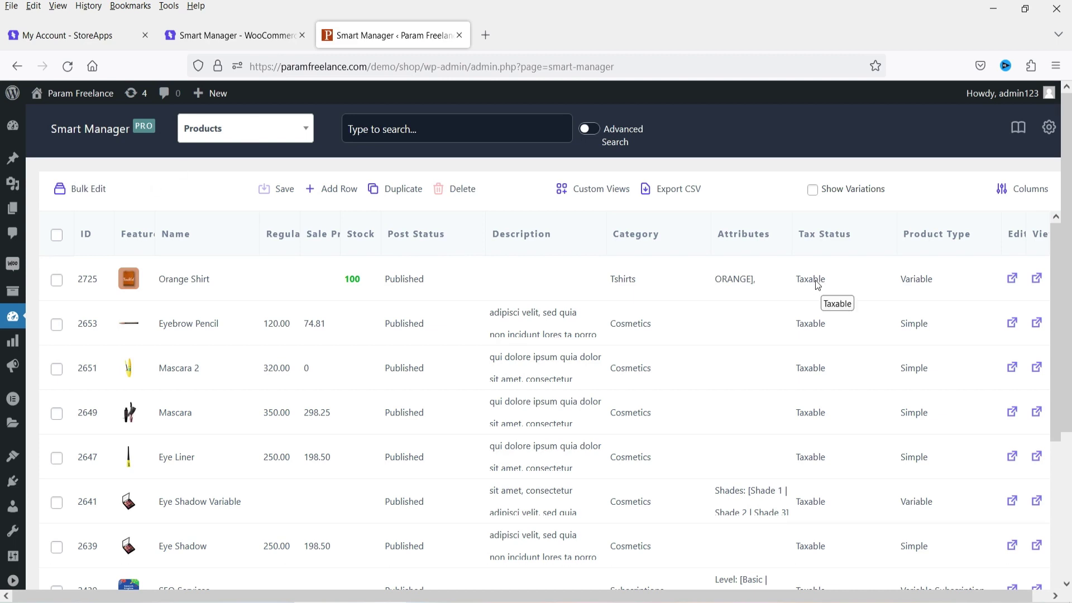
Change Eyebrow Pencil's regular price to 150.00 and Eye Liner's to 270.00
{"action": "double_click", "coordinate": [275, 327]}
{"action": "left_click", "coordinate": [270, 311]}
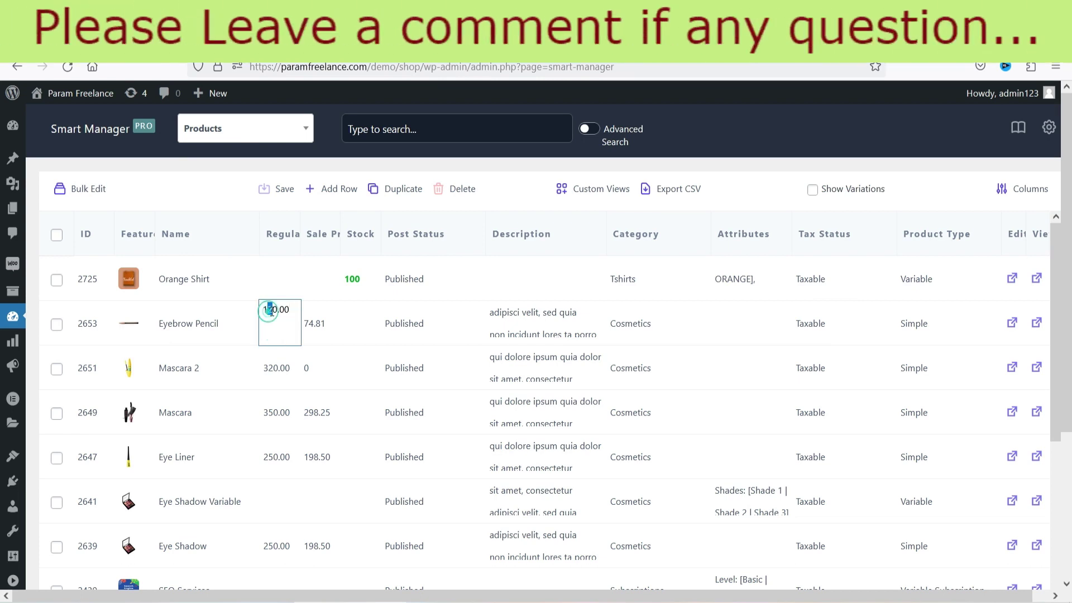
{"action": "key", "text": "Return"}
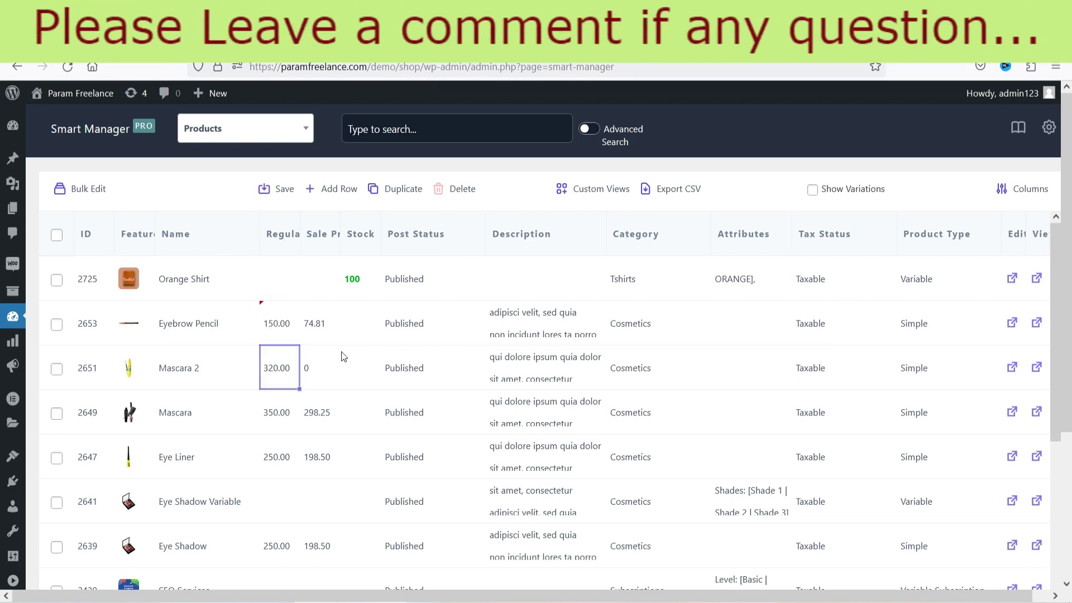
{"action": "double_click", "coordinate": [273, 464]}
{"action": "left_click_drag", "start_coordinate": [272, 443], "coordinate": [268, 445]}
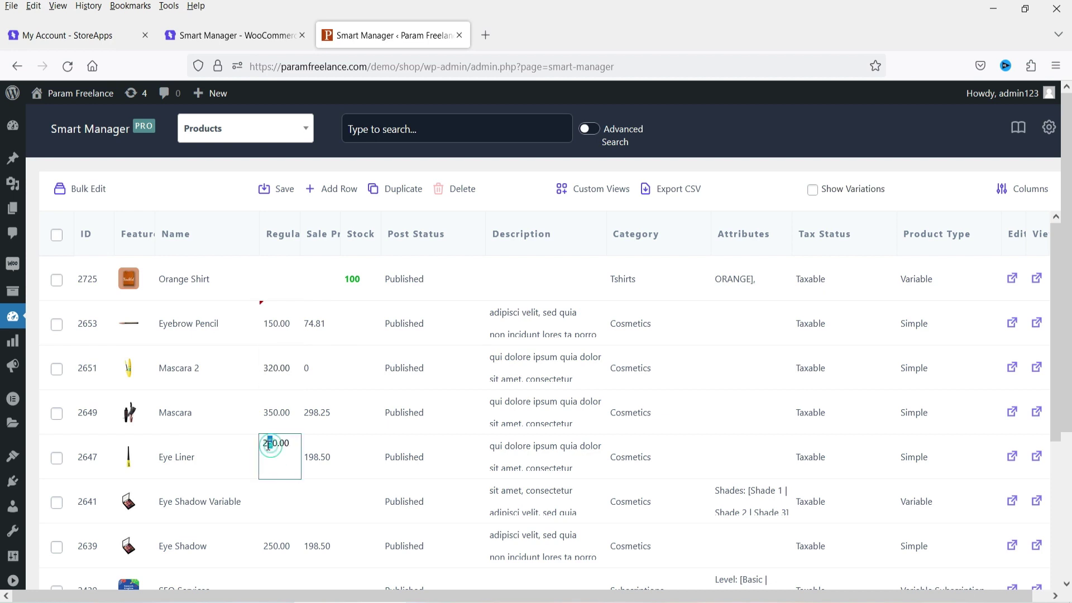
{"action": "type", "text": "7"}
{"action": "key", "text": "Return"}
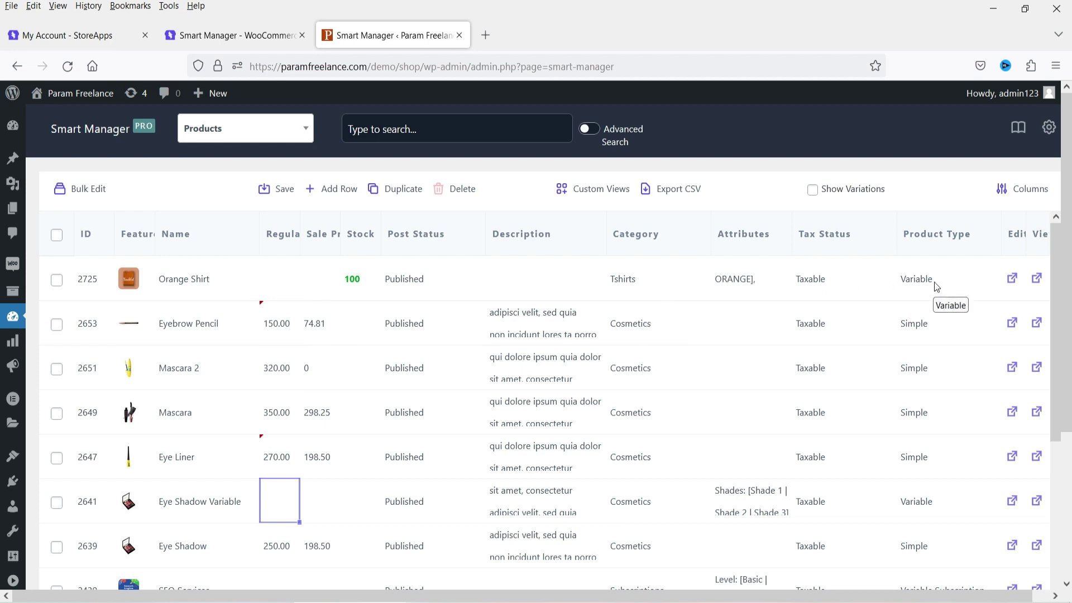
Open Eyebrow Pencil's Product Type choices and close them, leaving it Simple
{"action": "left_click", "coordinate": [923, 331]}
{"action": "left_click", "coordinate": [922, 330]}
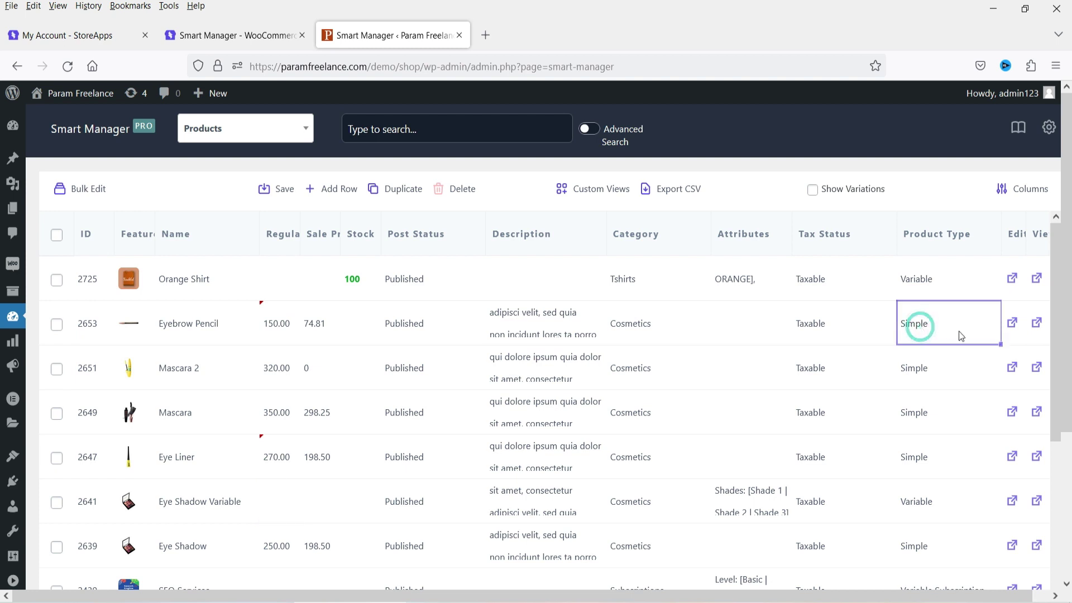
{"action": "left_click", "coordinate": [968, 324]}
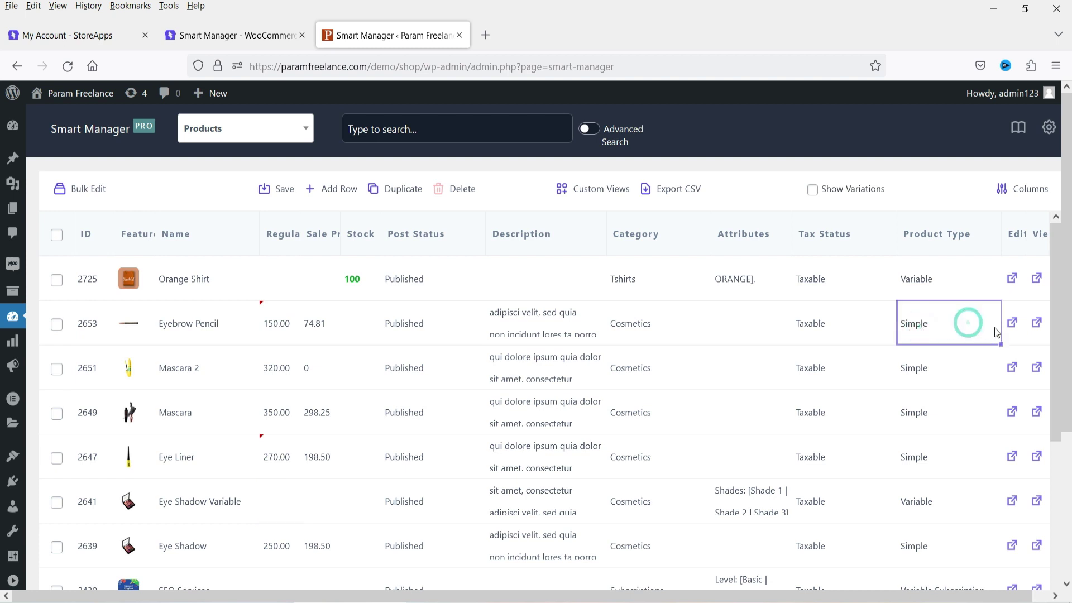
{"action": "double_click", "coordinate": [940, 325]}
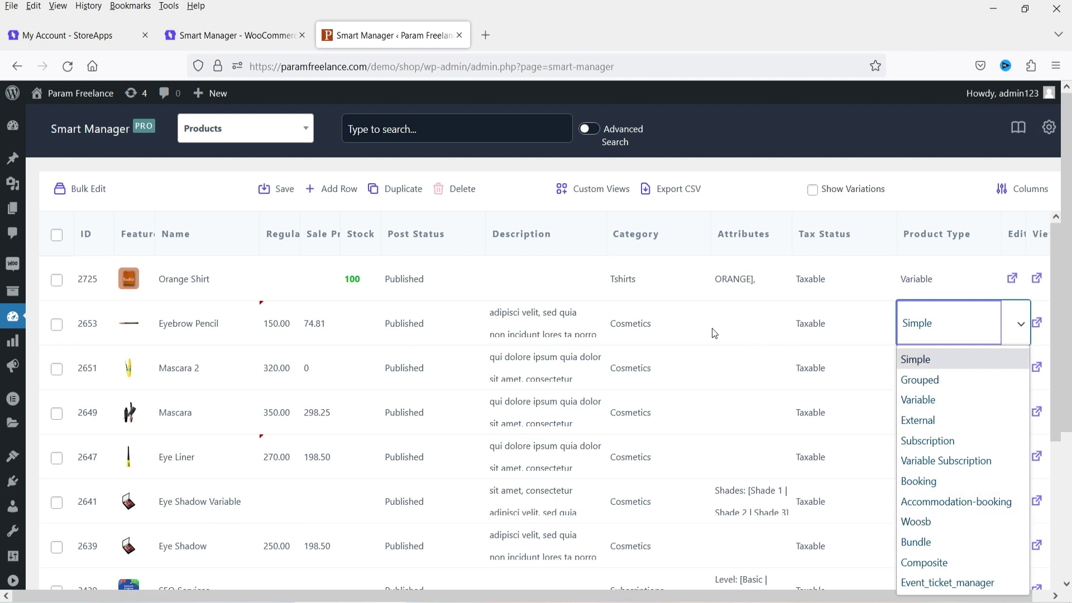
{"action": "left_click", "coordinate": [1019, 324]}
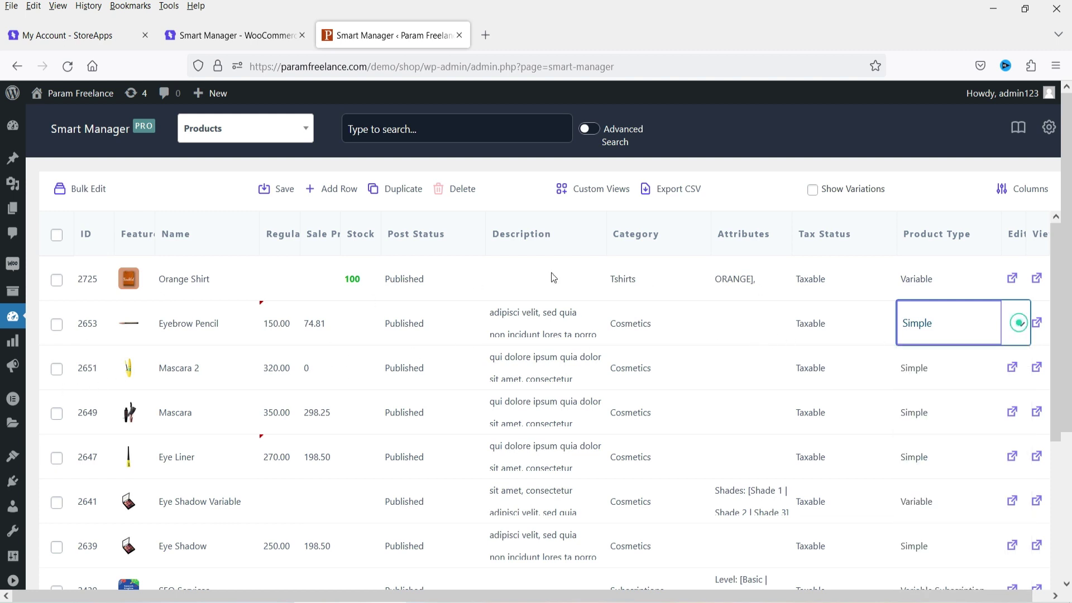
Select all products and start a bulk edit of the Regular Price field
{"action": "left_click", "coordinate": [57, 237]}
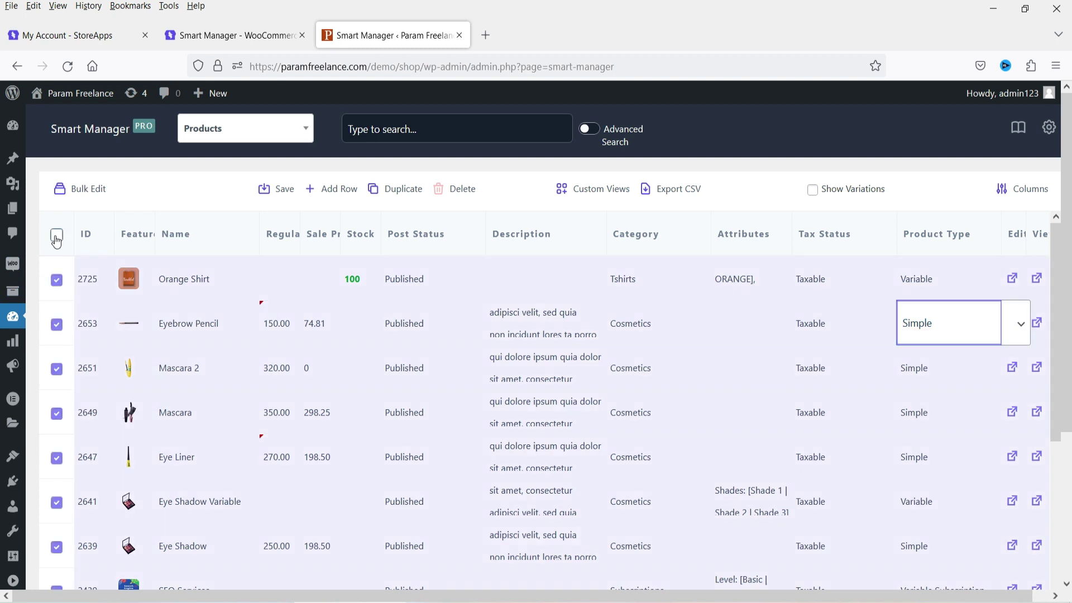
{"action": "left_click", "coordinate": [92, 191]}
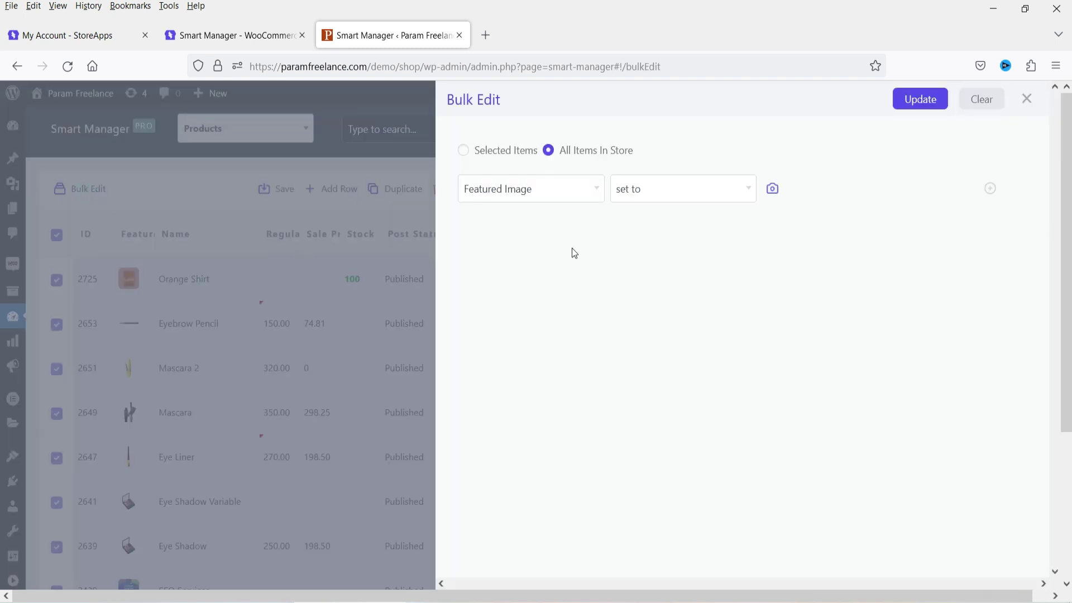
{"action": "left_click", "coordinate": [544, 193]}
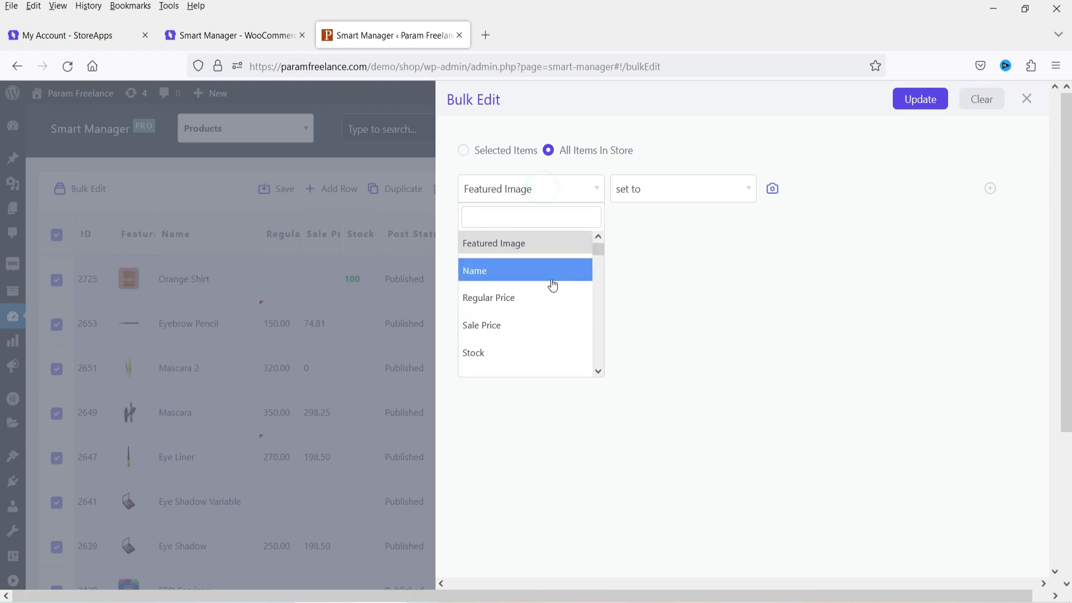
{"action": "left_click", "coordinate": [511, 299]}
{"action": "left_click", "coordinate": [645, 192]}
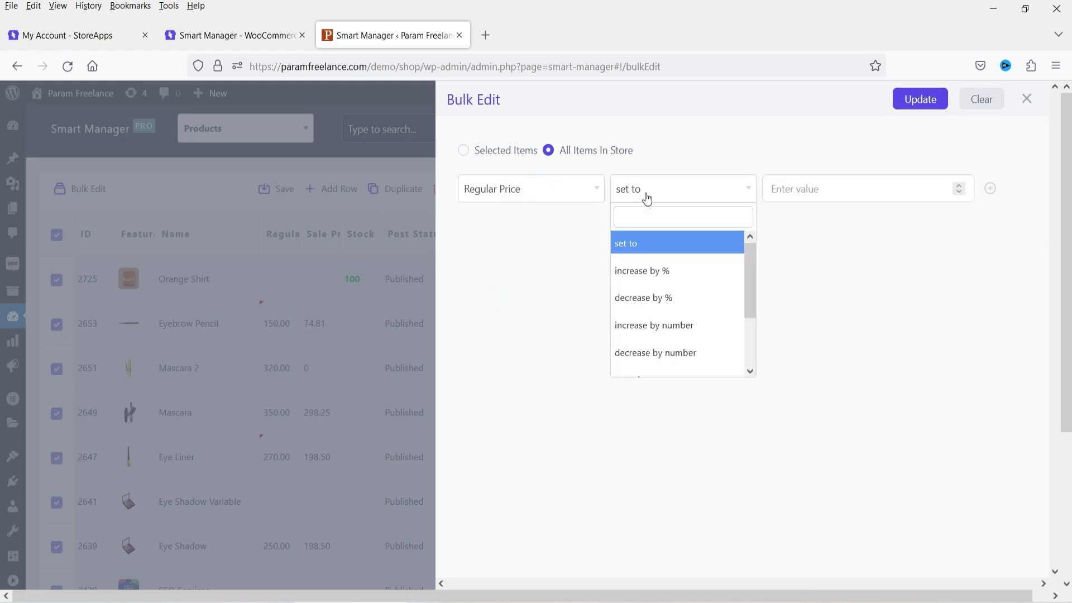
{"action": "left_click", "coordinate": [673, 270]}
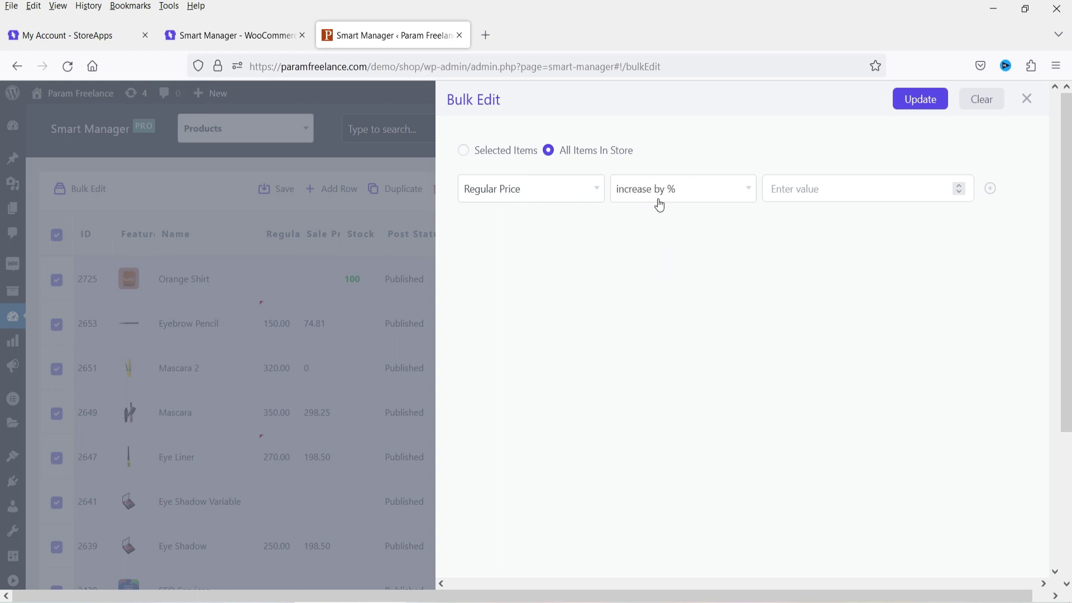
Increase every regular price by a fixed 10 and apply, reselecting all products
{"action": "left_click", "coordinate": [795, 189]}
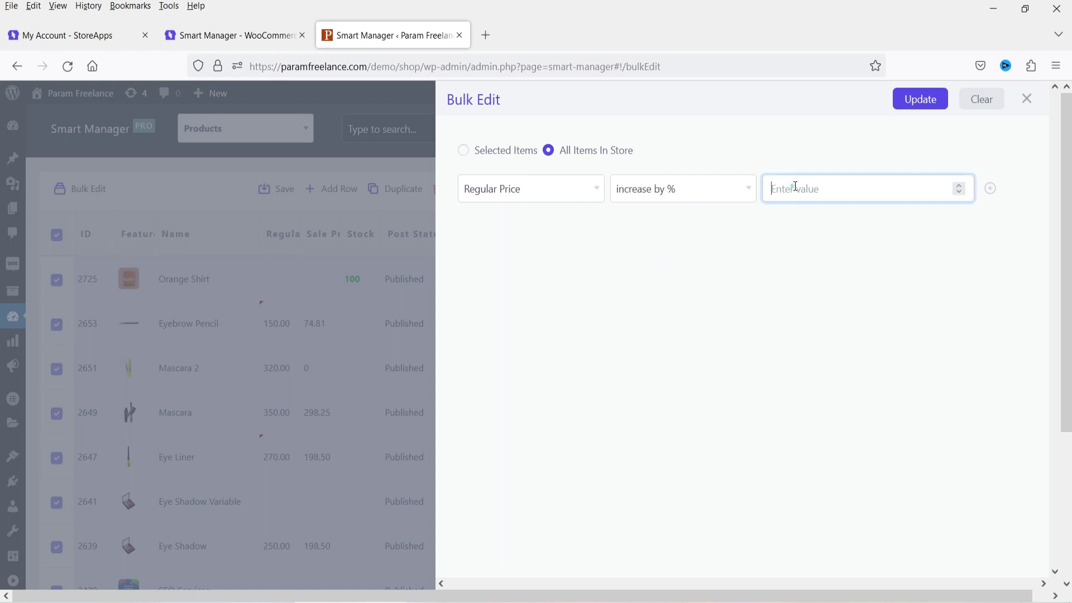
{"action": "left_click", "coordinate": [646, 189]}
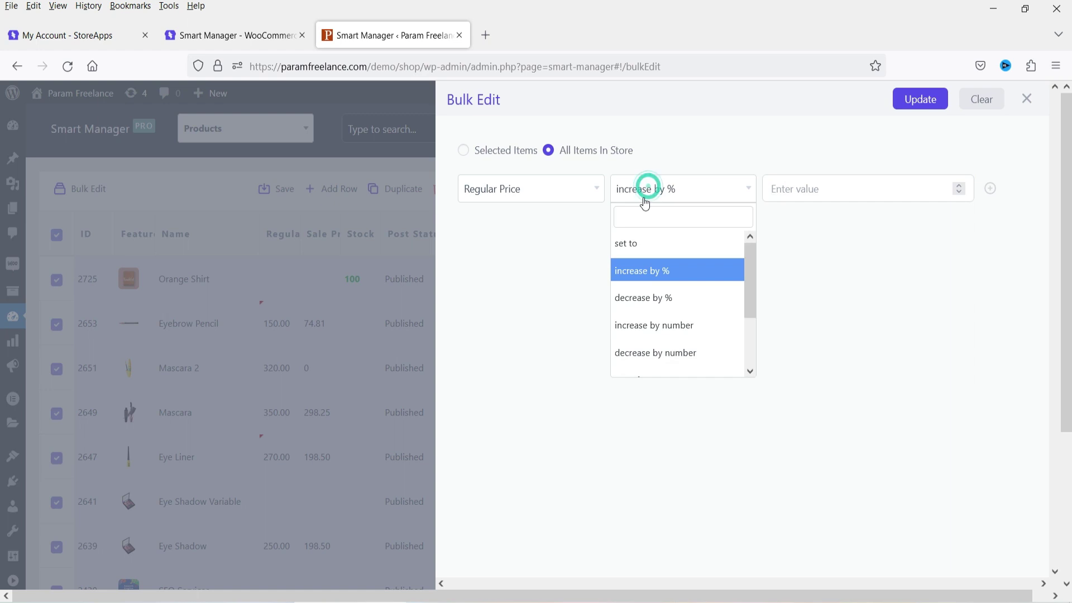
{"action": "left_click", "coordinate": [679, 326]}
{"action": "left_click", "coordinate": [783, 186]}
{"action": "type", "text": "10"}
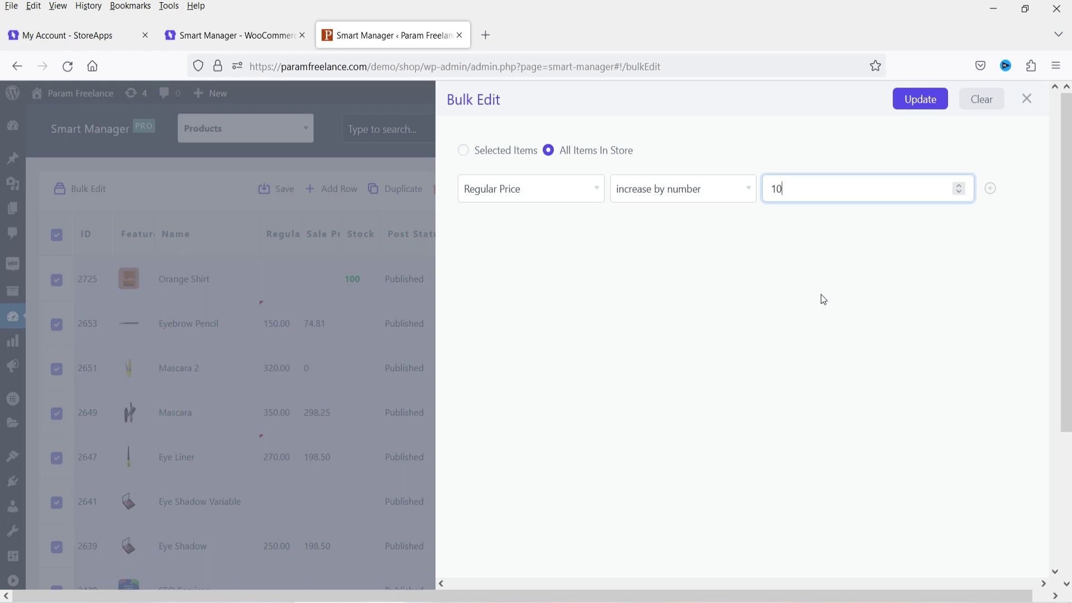
{"action": "left_click", "coordinate": [920, 99]}
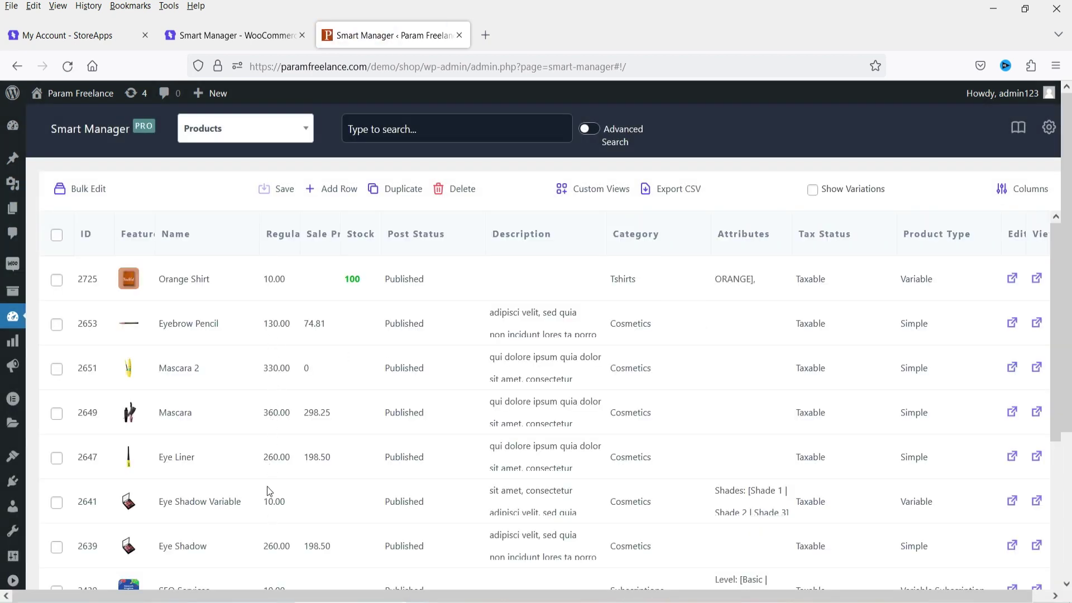
{"action": "left_click", "coordinate": [56, 234]}
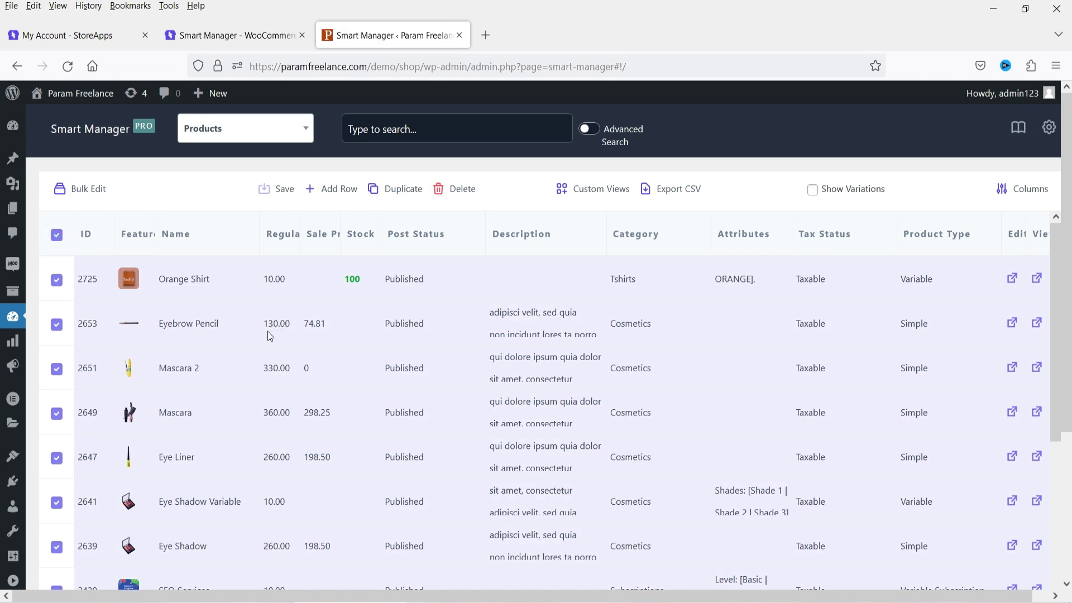
Bulk-edit all regular prices to decrease by a fixed 10 and apply the update
{"action": "left_click", "coordinate": [92, 190]}
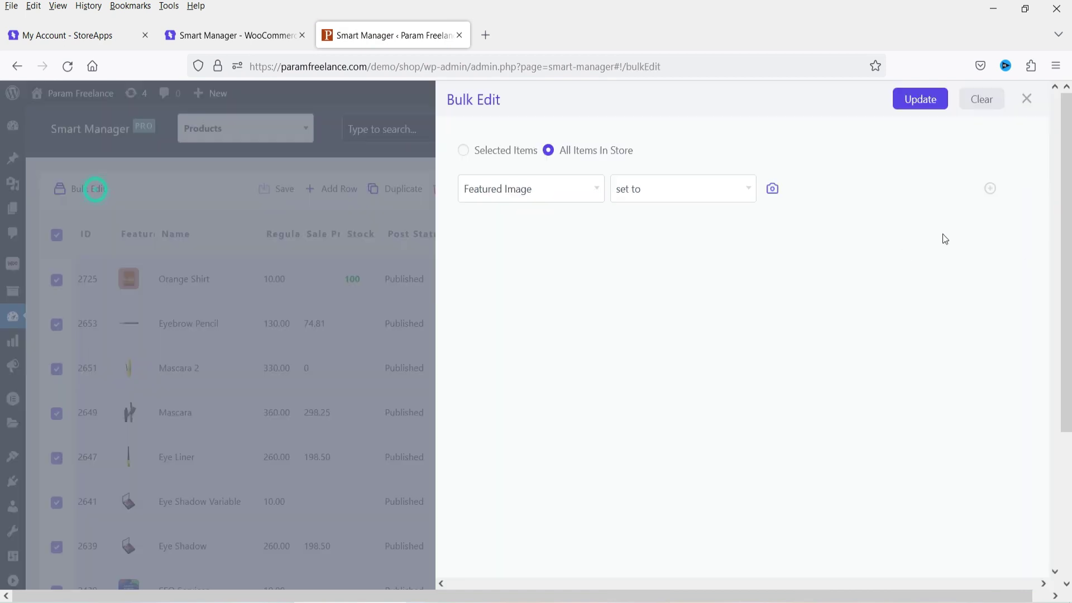
{"action": "left_click", "coordinate": [505, 193]}
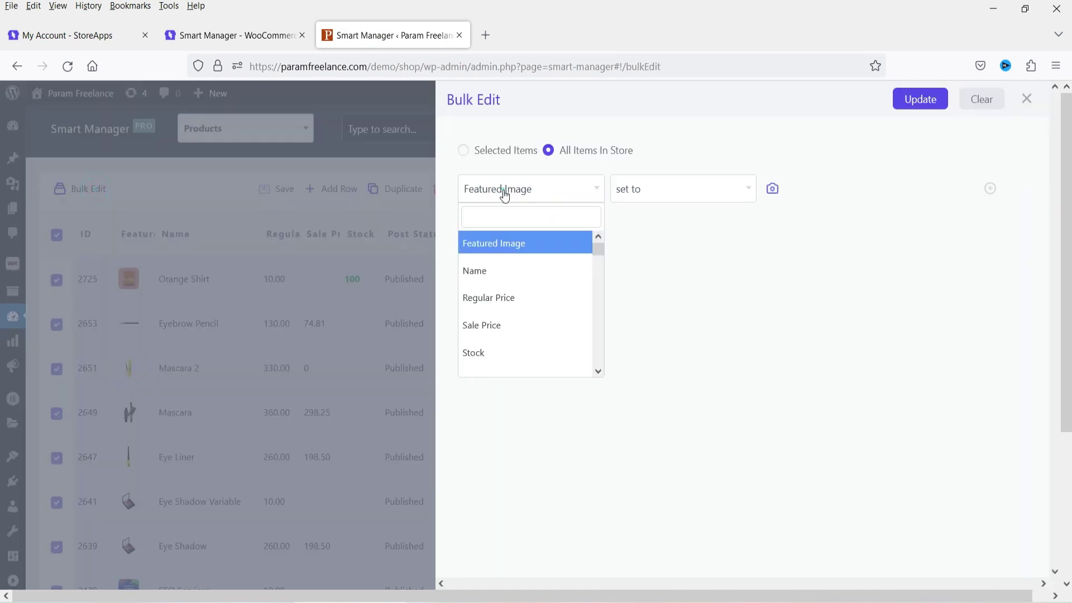
{"action": "left_click", "coordinate": [507, 297]}
{"action": "left_click", "coordinate": [651, 194]}
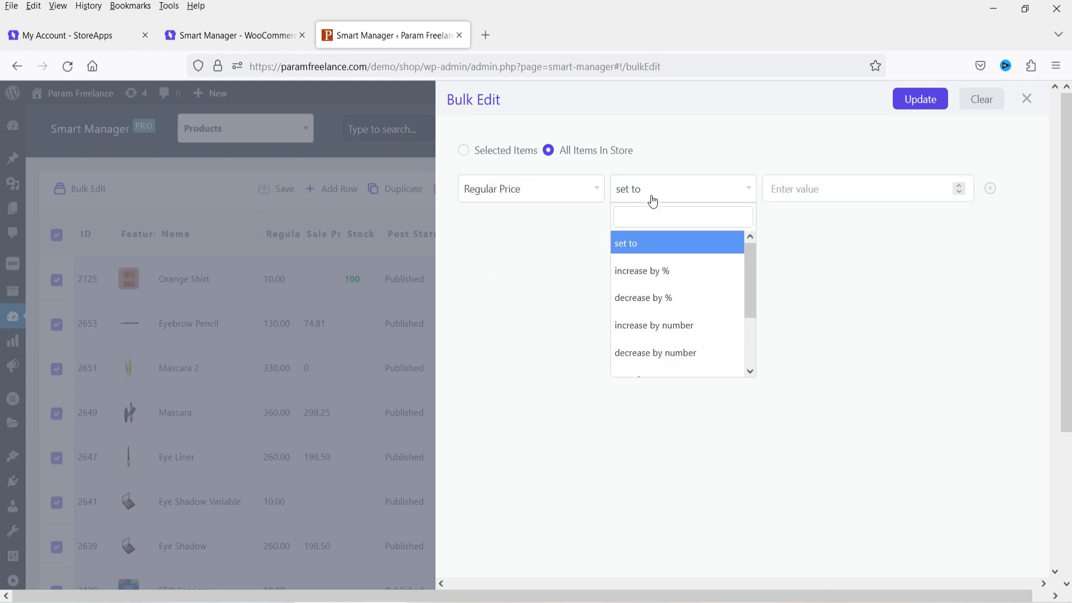
{"action": "scroll", "coordinate": [667, 297], "scroll_direction": "down", "scroll_amount": 1}
{"action": "left_click", "coordinate": [672, 350]}
{"action": "left_click", "coordinate": [800, 190]}
{"action": "type", "text": "10"}
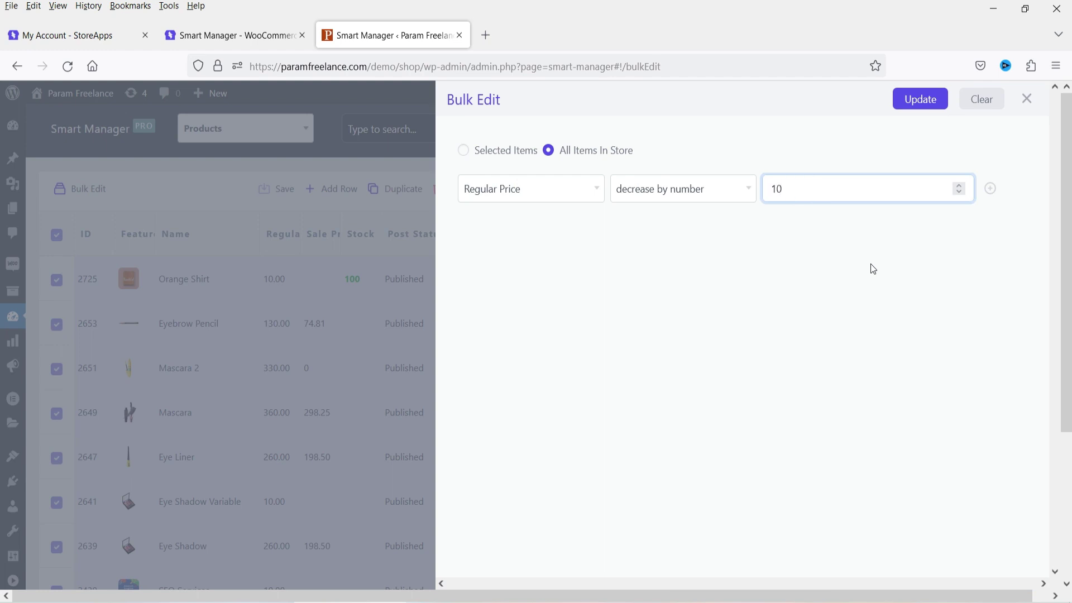
{"action": "left_click", "coordinate": [919, 101]}
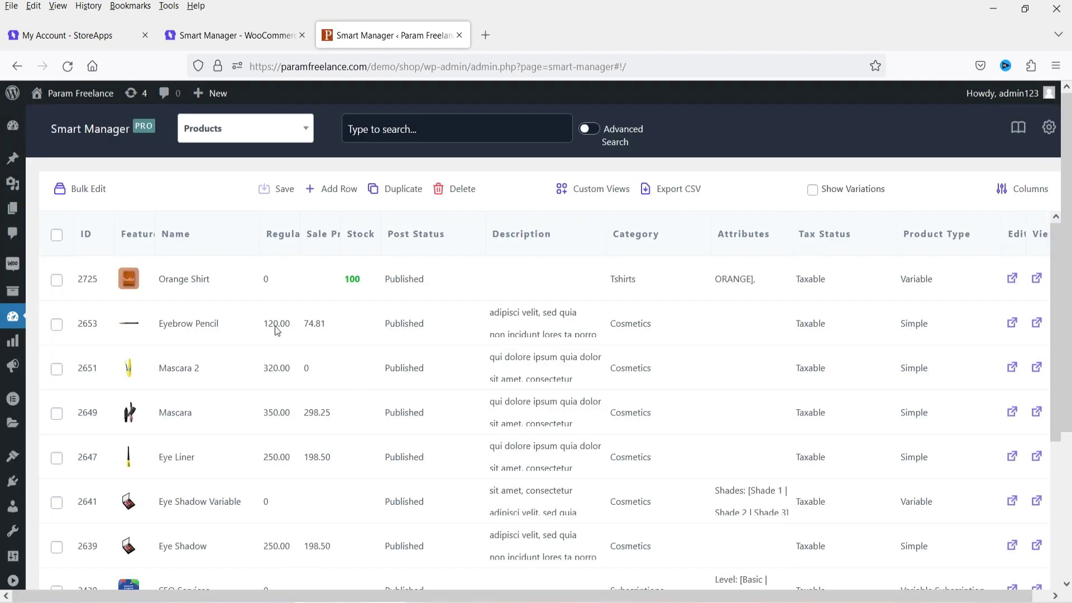
Open the post-type list to view the available record types
{"action": "scroll", "coordinate": [278, 348], "scroll_direction": "down", "scroll_amount": 3}
{"action": "scroll", "coordinate": [278, 350], "scroll_direction": "up", "scroll_amount": 3}
{"action": "left_click", "coordinate": [232, 134]}
{"action": "left_click_drag", "start_coordinate": [306, 199], "coordinate": [309, 301]}
Close the post-type list, keeping Products selected
{"action": "left_click", "coordinate": [514, 501]}
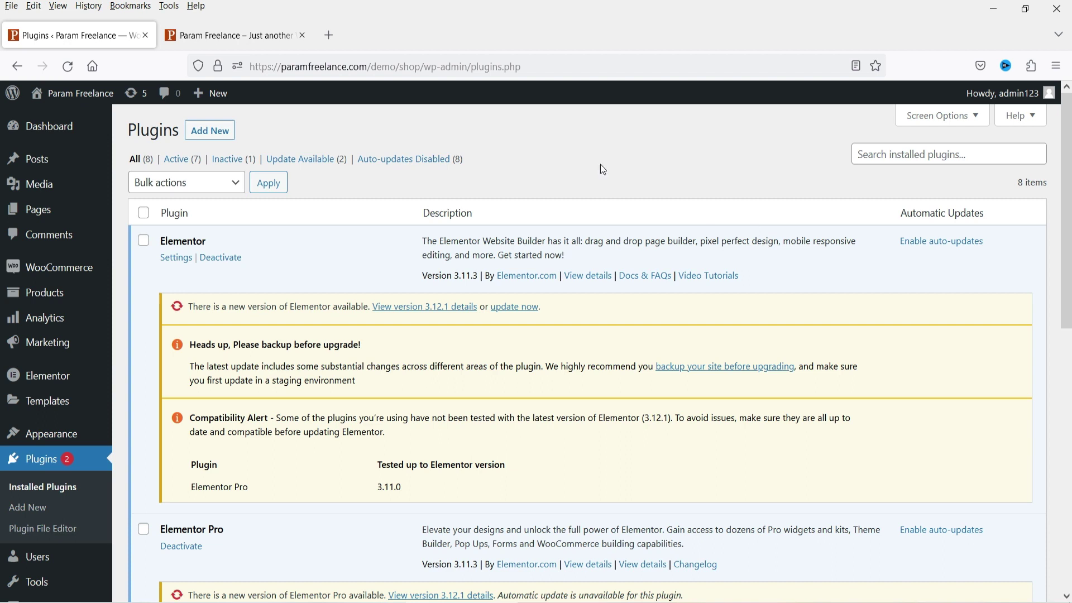
Search Add Plugins for 'smart manager', then install and activate the Smart Manager plugin
{"action": "left_click", "coordinate": [35, 508]}
{"action": "left_click", "coordinate": [880, 173]}
{"action": "type", "text": "smart manager"}
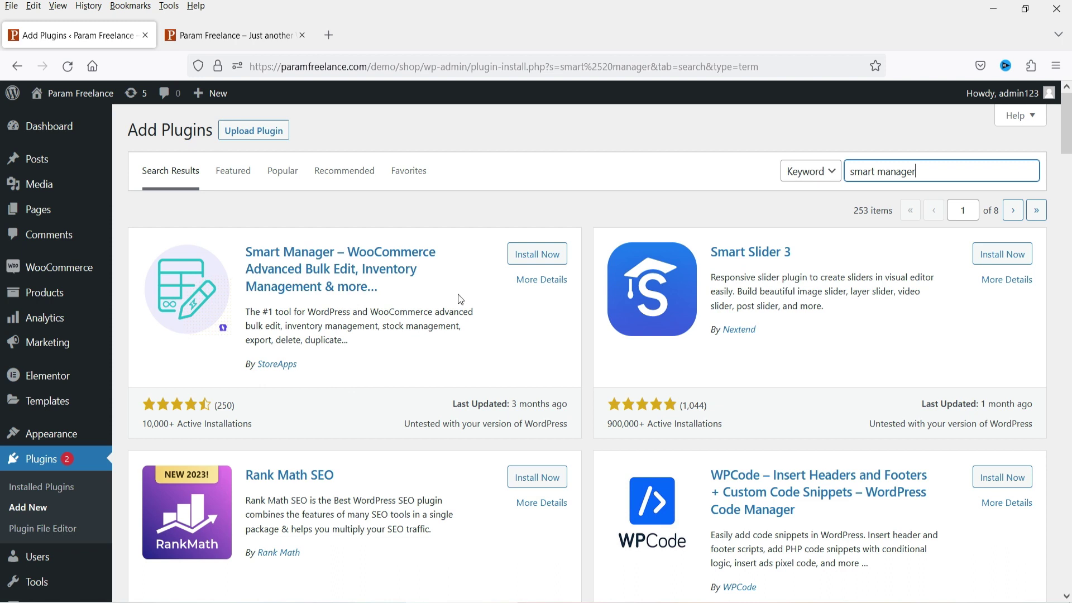
{"action": "left_click", "coordinate": [542, 253]}
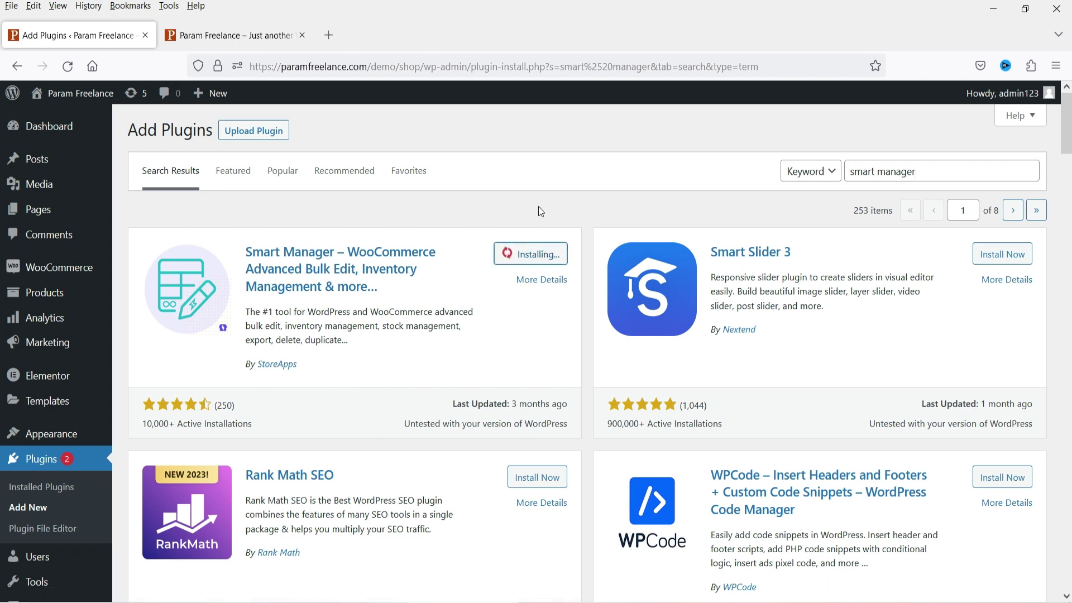
{"action": "left_click", "coordinate": [542, 254]}
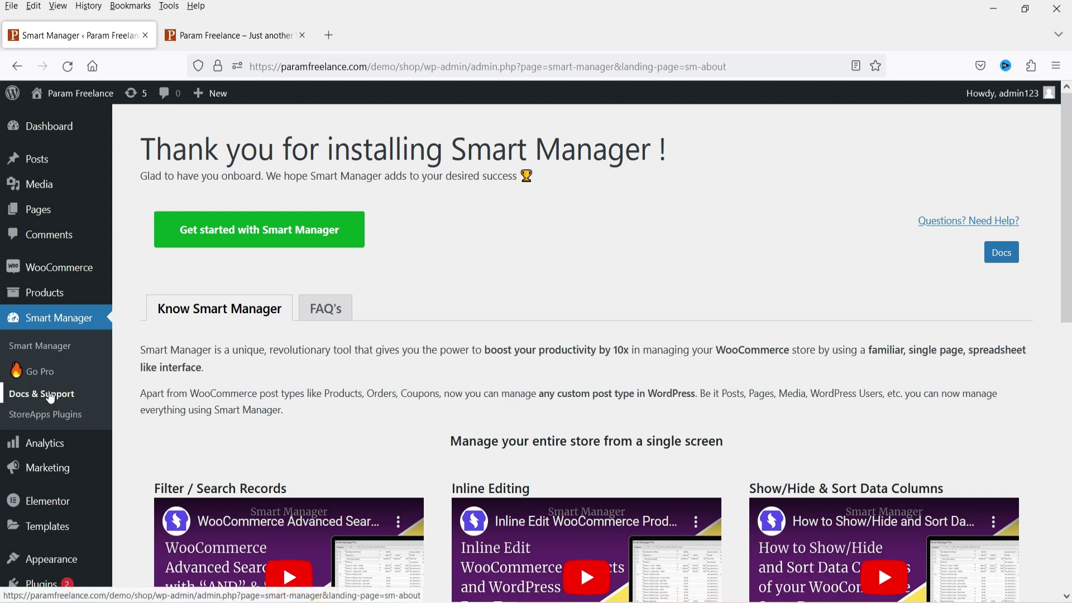
Scroll the welcome page, then open Smart Manager's Products grid from the admin sidebar
{"action": "scroll", "coordinate": [411, 229], "scroll_direction": "down", "scroll_amount": 4}
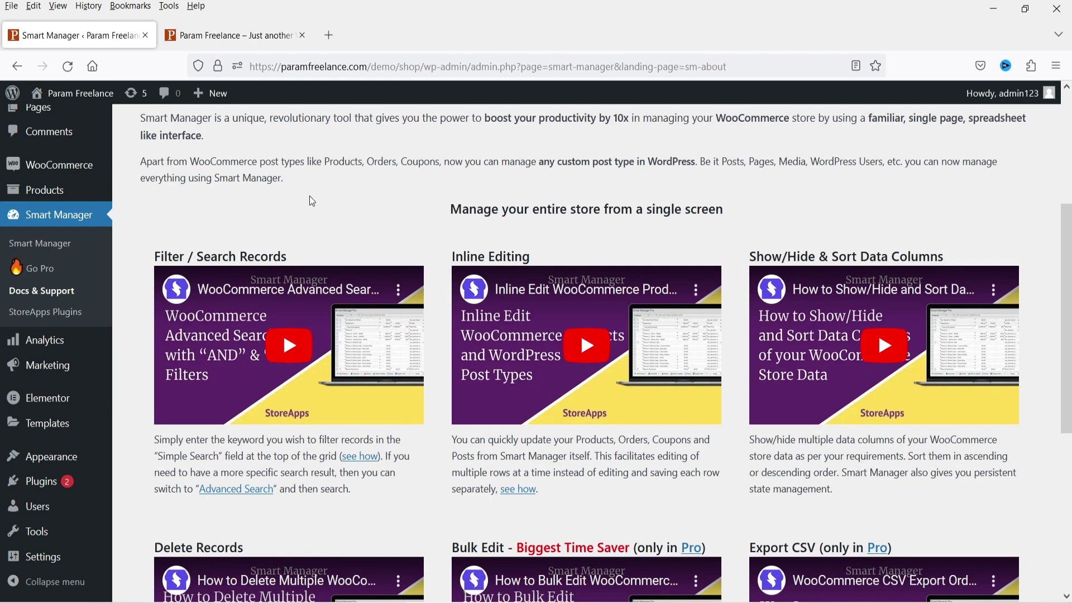
{"action": "scroll", "coordinate": [311, 201], "scroll_direction": "up", "scroll_amount": 1}
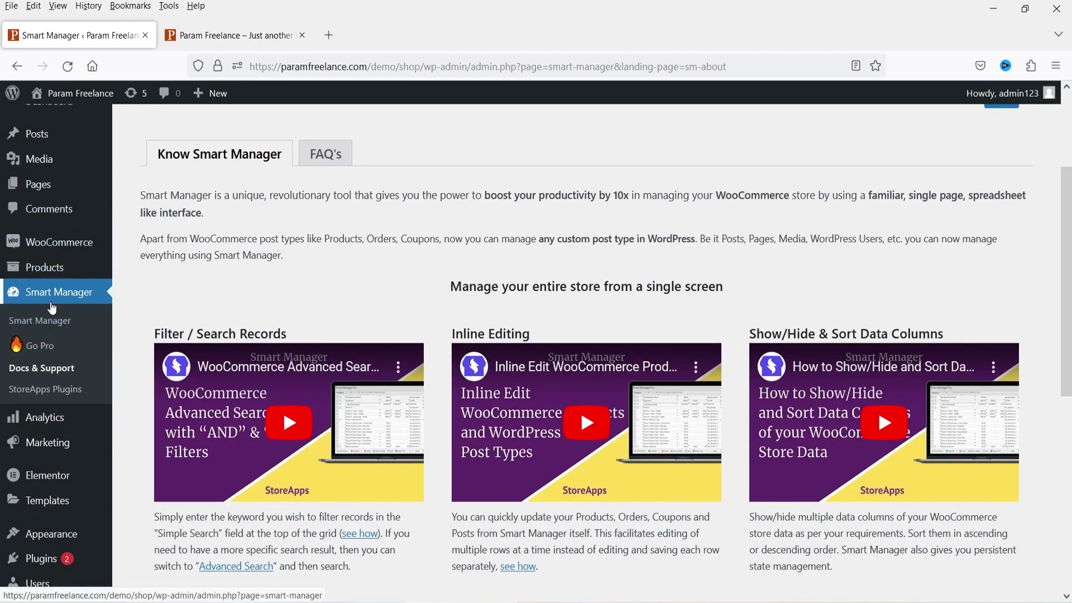
{"action": "left_click", "coordinate": [52, 322]}
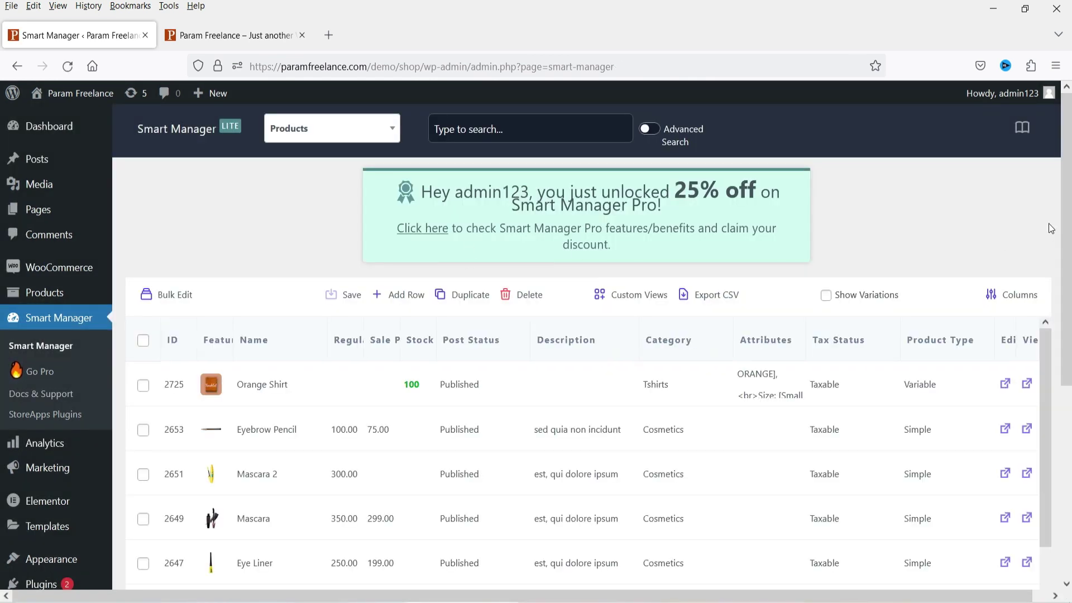
{"action": "scroll", "coordinate": [1061, 235], "scroll_direction": "down", "scroll_amount": 5}
{"action": "scroll", "coordinate": [1068, 240], "scroll_direction": "up", "scroll_amount": 5}
{"action": "scroll", "coordinate": [849, 386], "scroll_direction": "down", "scroll_amount": 10}
{"action": "scroll", "coordinate": [803, 371], "scroll_direction": "up", "scroll_amount": 10}
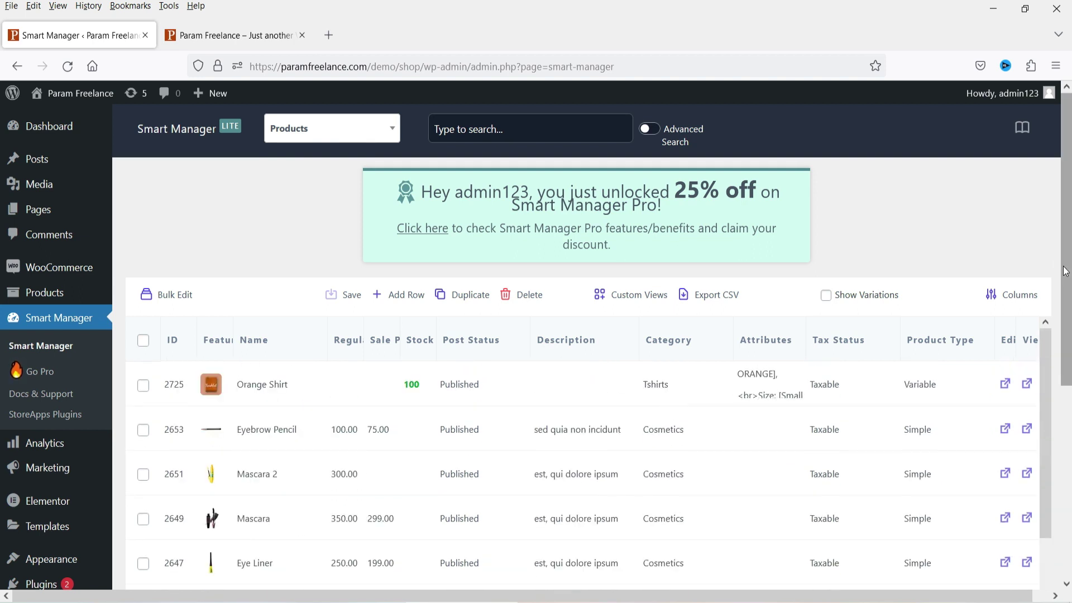
{"action": "scroll", "coordinate": [1063, 241], "scroll_direction": "down", "scroll_amount": 3}
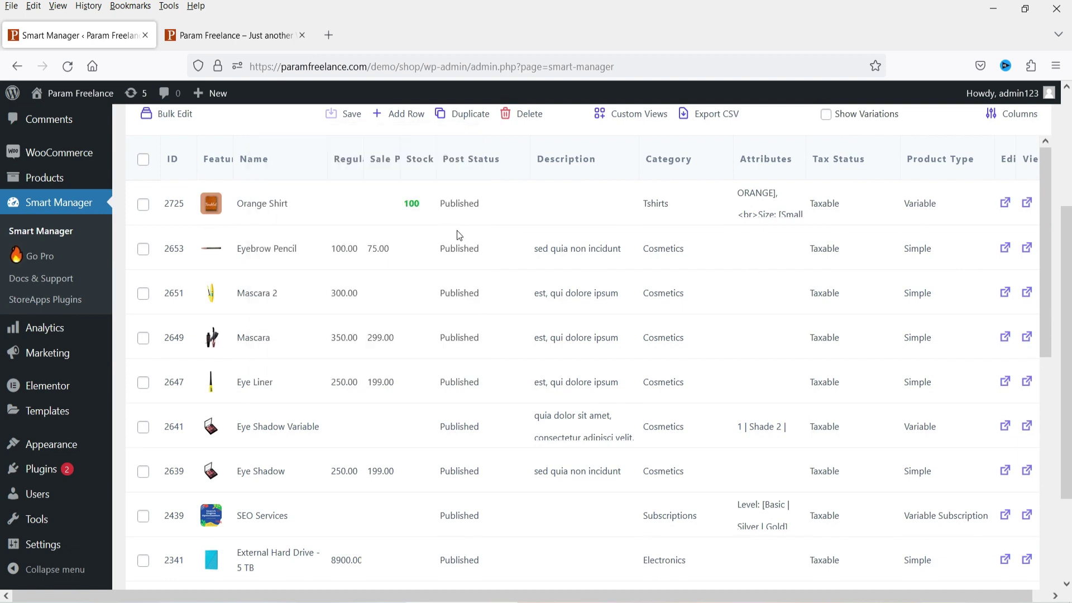
{"action": "left_click", "coordinate": [825, 115]}
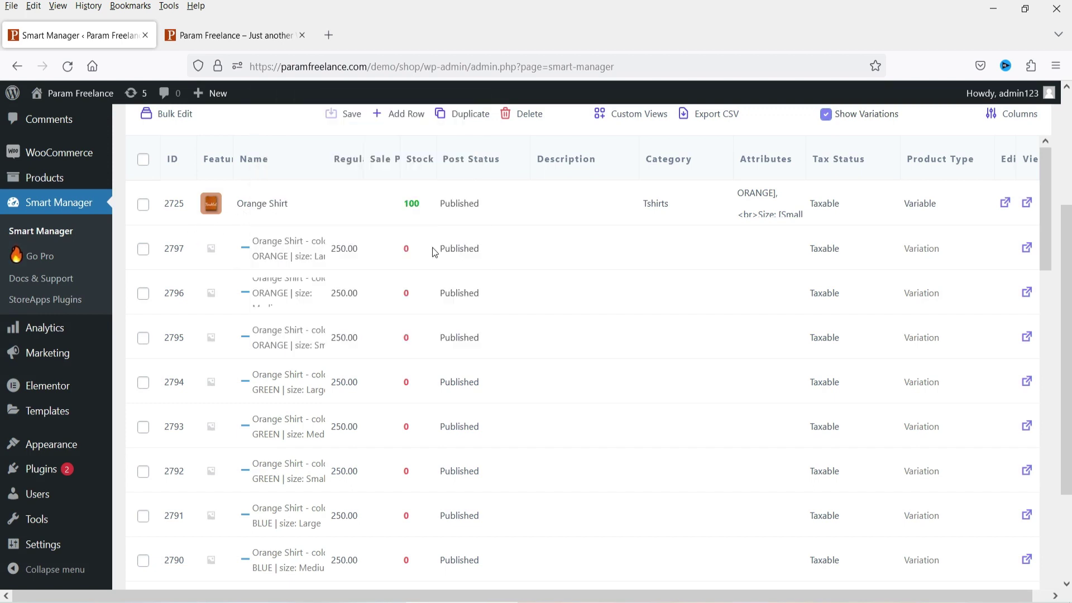
{"action": "scroll", "coordinate": [346, 268], "scroll_direction": "down", "scroll_amount": 2}
{"action": "scroll", "coordinate": [330, 329], "scroll_direction": "down", "scroll_amount": 5}
{"action": "scroll", "coordinate": [306, 288], "scroll_direction": "up", "scroll_amount": 7}
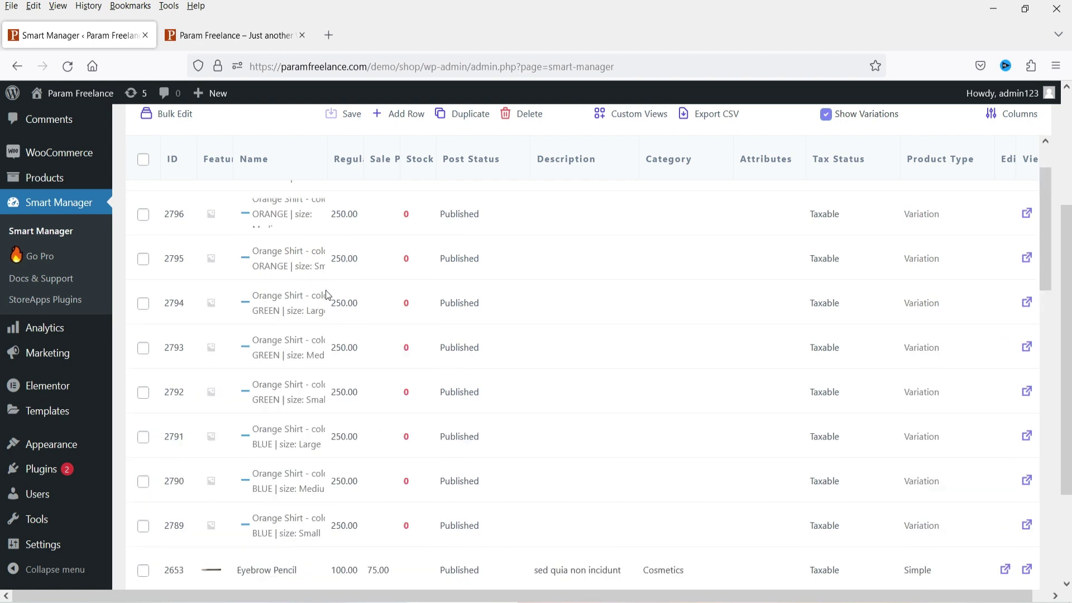
{"action": "left_click", "coordinate": [826, 115]}
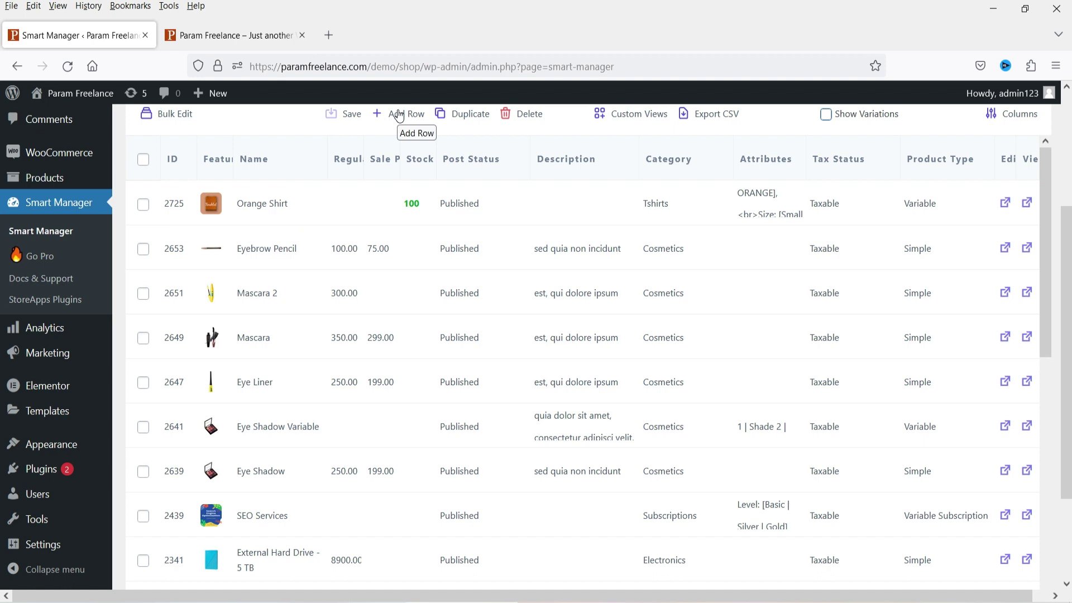
{"action": "left_click", "coordinate": [143, 250]}
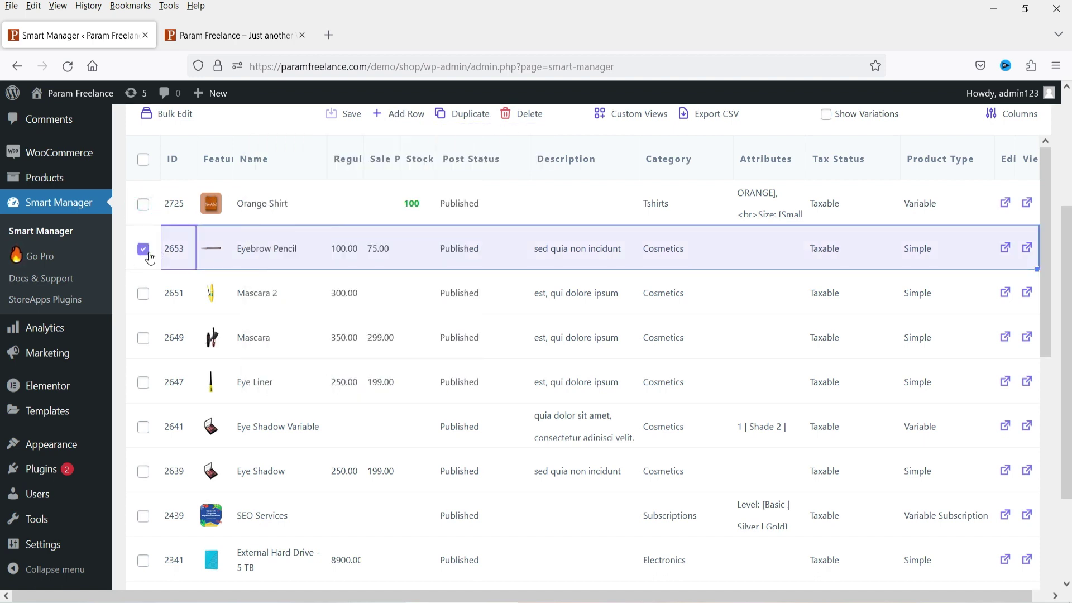
{"action": "mouse_move", "coordinate": [464, 117]}
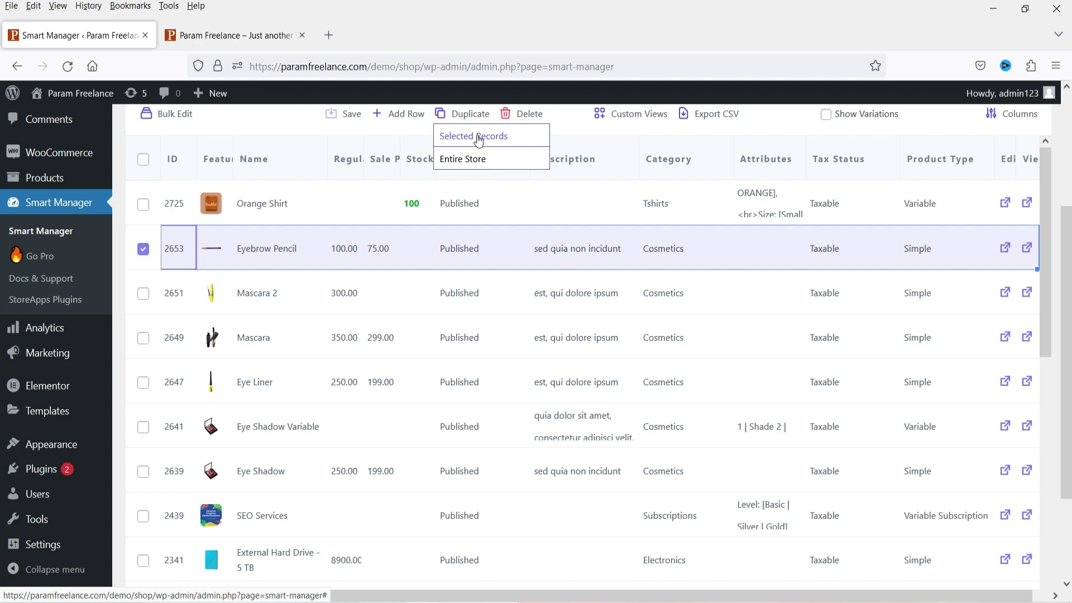
{"action": "mouse_move", "coordinate": [529, 118]}
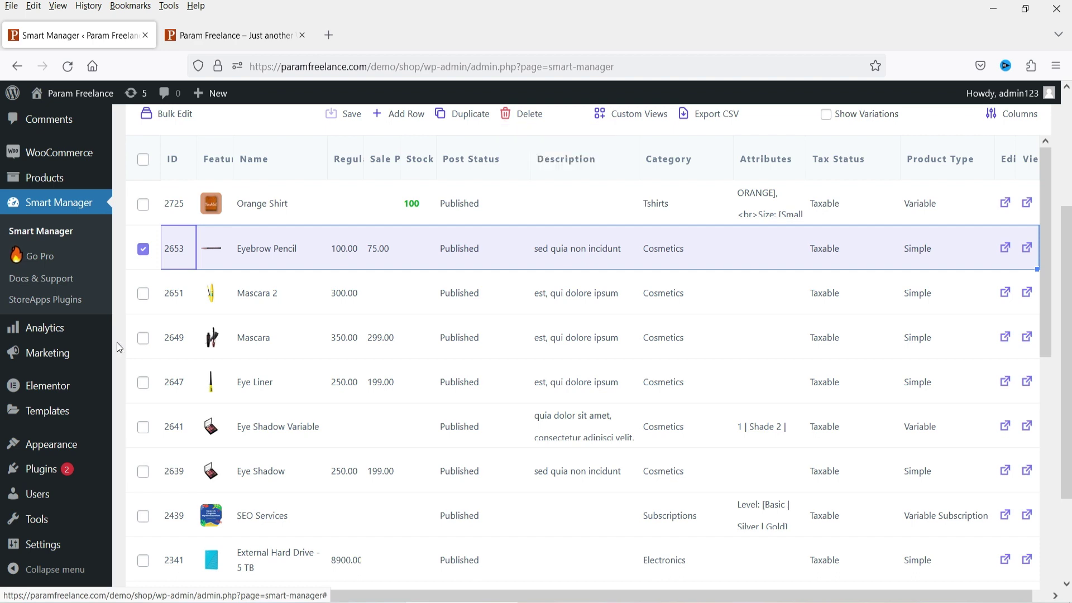
{"action": "left_click", "coordinate": [143, 294]}
{"action": "left_click", "coordinate": [143, 337]}
{"action": "left_click", "coordinate": [143, 382]}
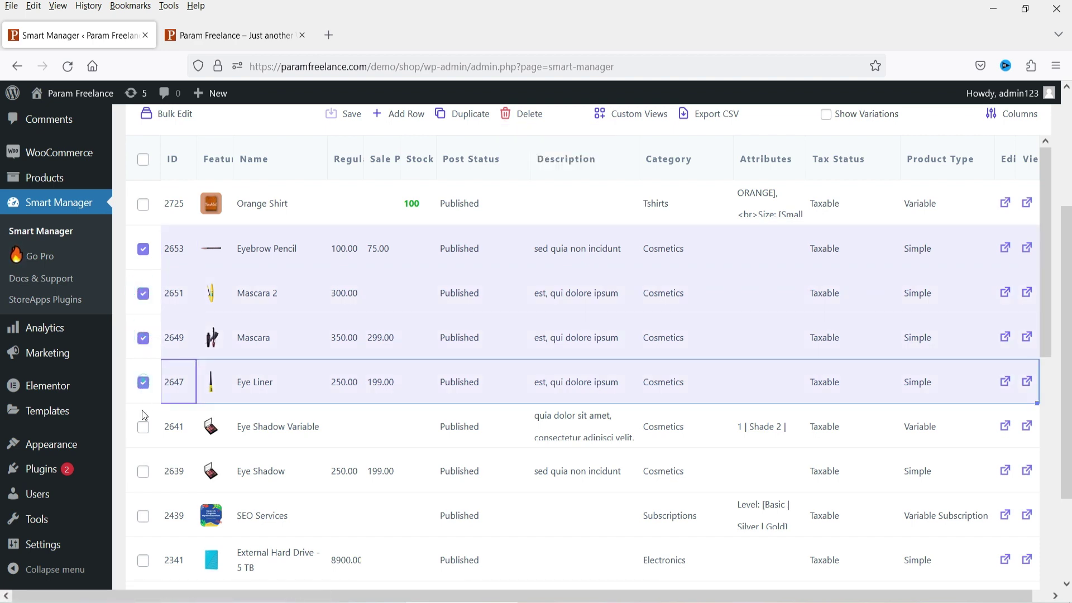
{"action": "left_click", "coordinate": [143, 426]}
{"action": "mouse_move", "coordinate": [533, 123]}
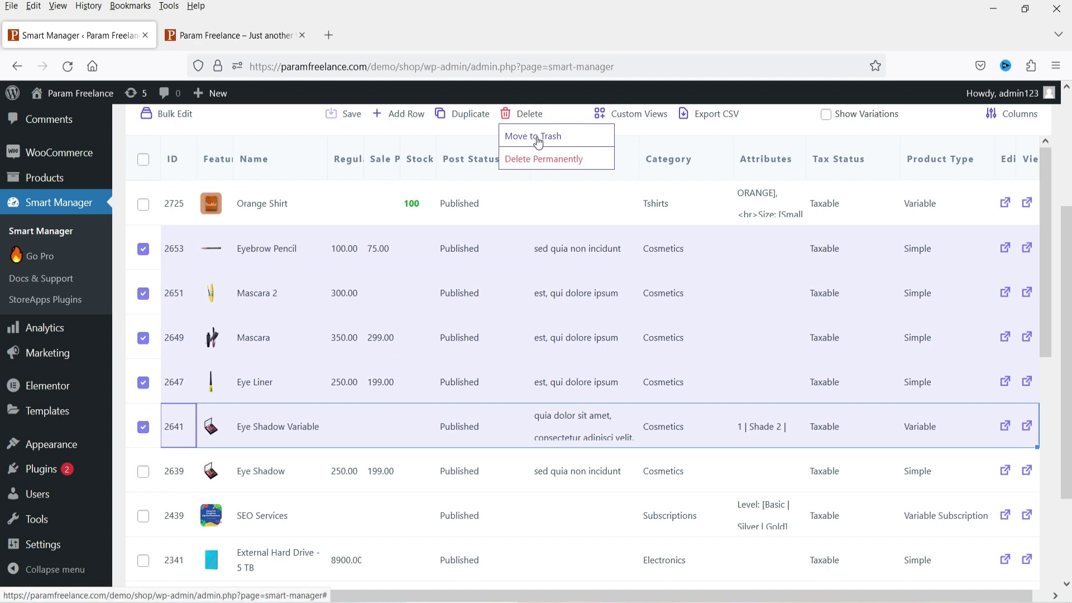
{"action": "mouse_move", "coordinate": [629, 113]}
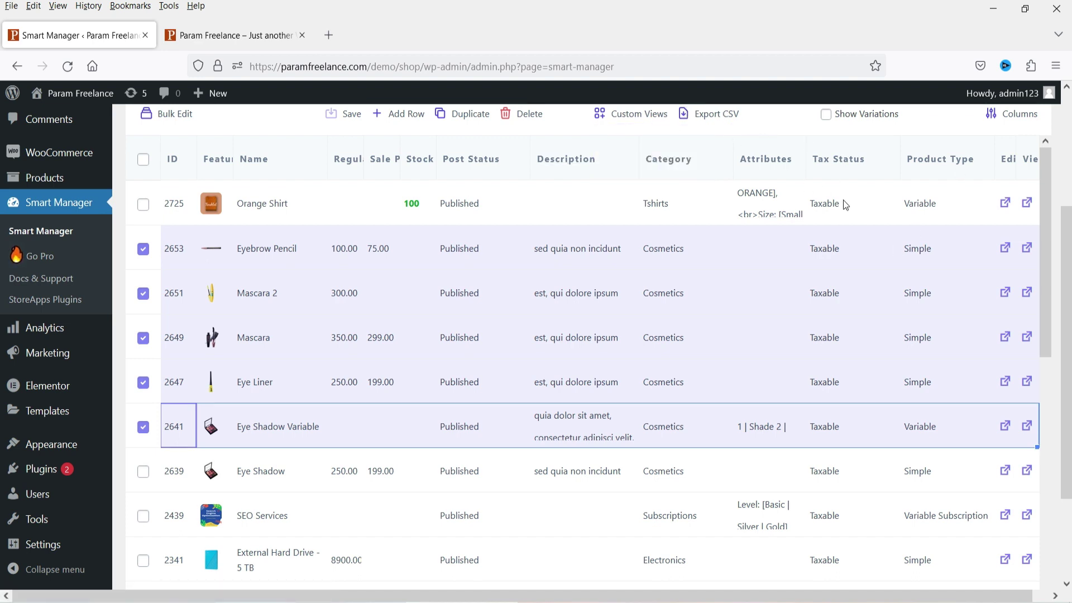
{"action": "left_click", "coordinate": [143, 255]}
{"action": "left_click", "coordinate": [143, 293]}
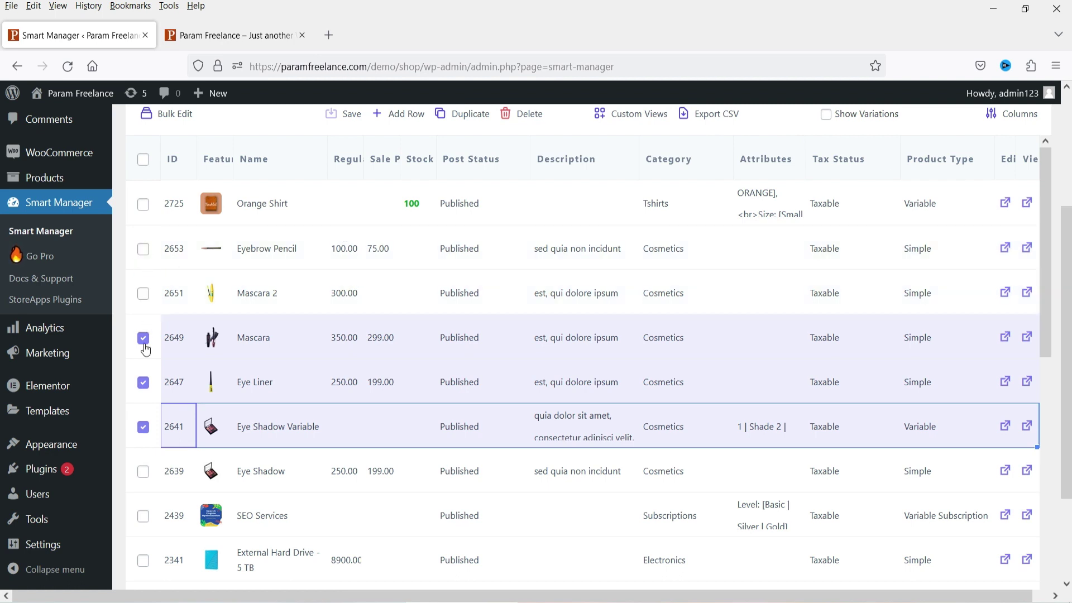
{"action": "left_click", "coordinate": [142, 337]}
{"action": "left_click", "coordinate": [143, 383]}
{"action": "left_click", "coordinate": [143, 427]}
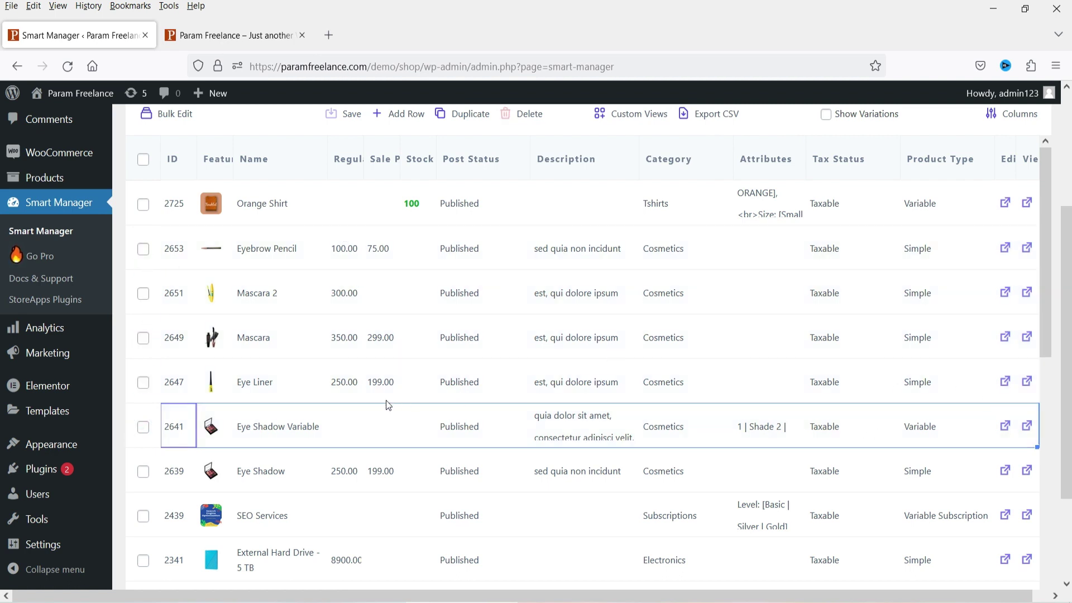
{"action": "left_click", "coordinate": [1004, 383]}
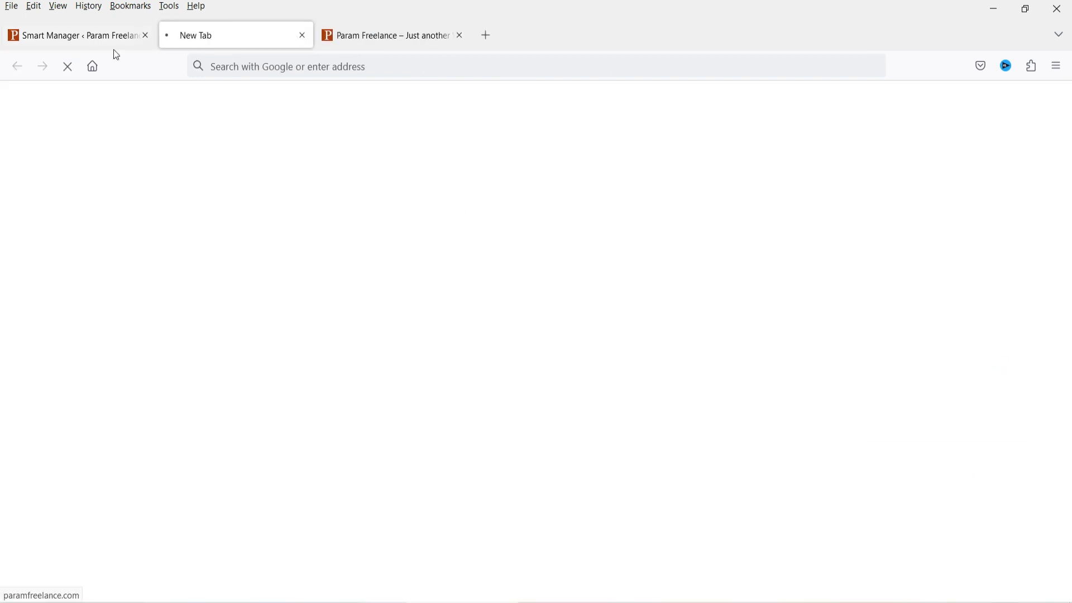
{"action": "left_click", "coordinate": [111, 36]}
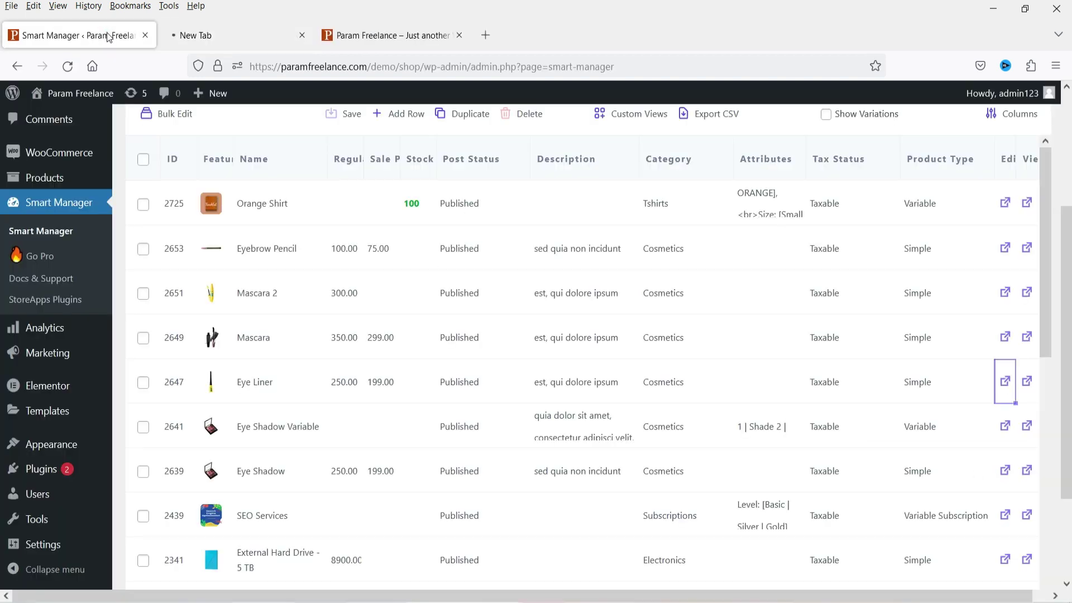
{"action": "left_click", "coordinate": [1025, 385]}
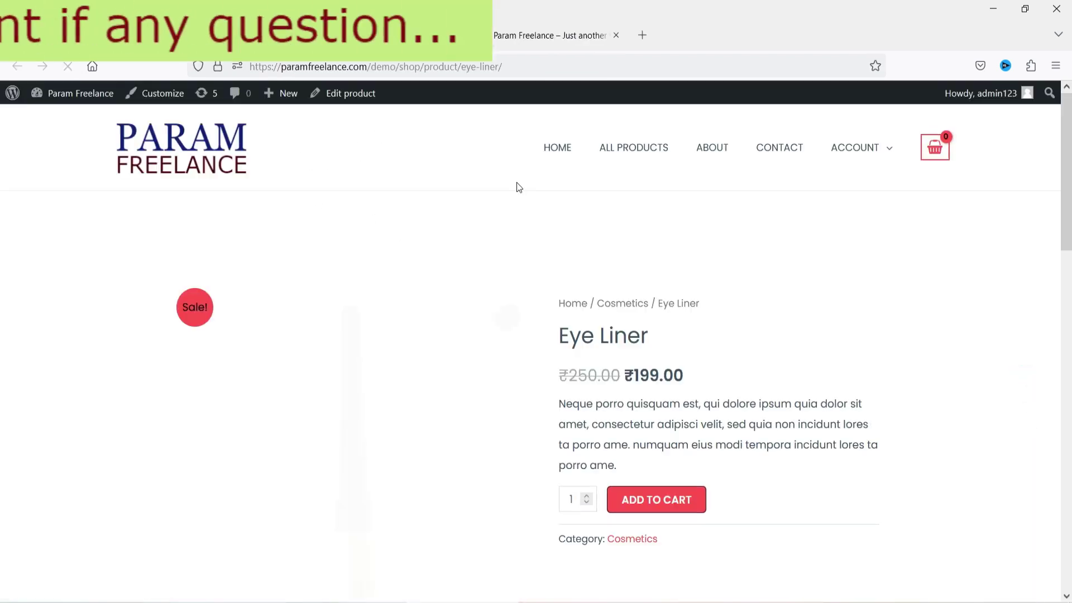
{"action": "key", "text": "ctrl+w"}
{"action": "key", "text": "ctrl+Tab"}
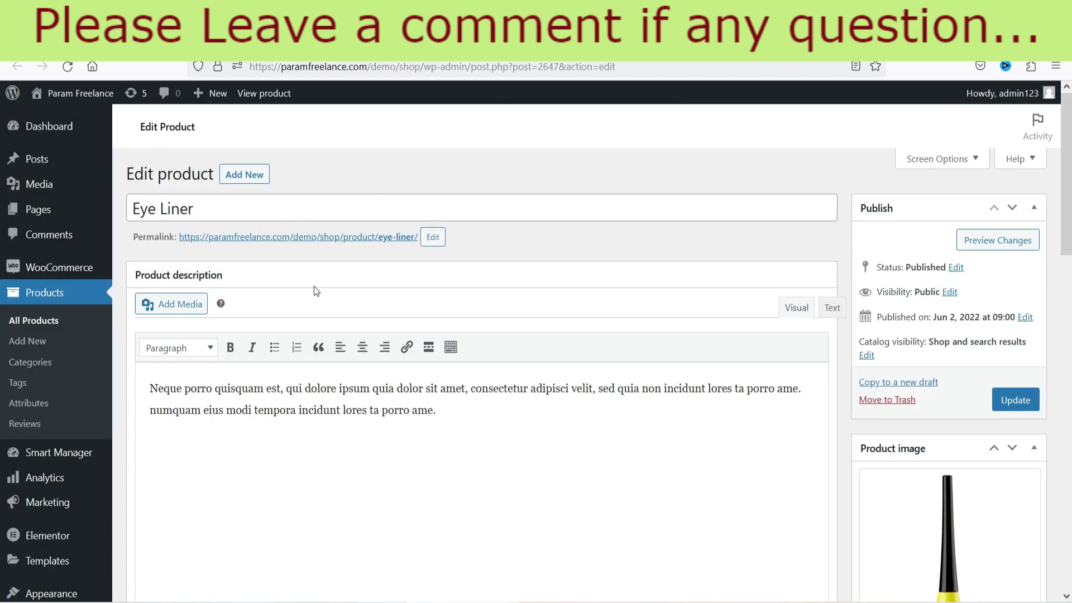
{"action": "key", "text": "ctrl+w"}
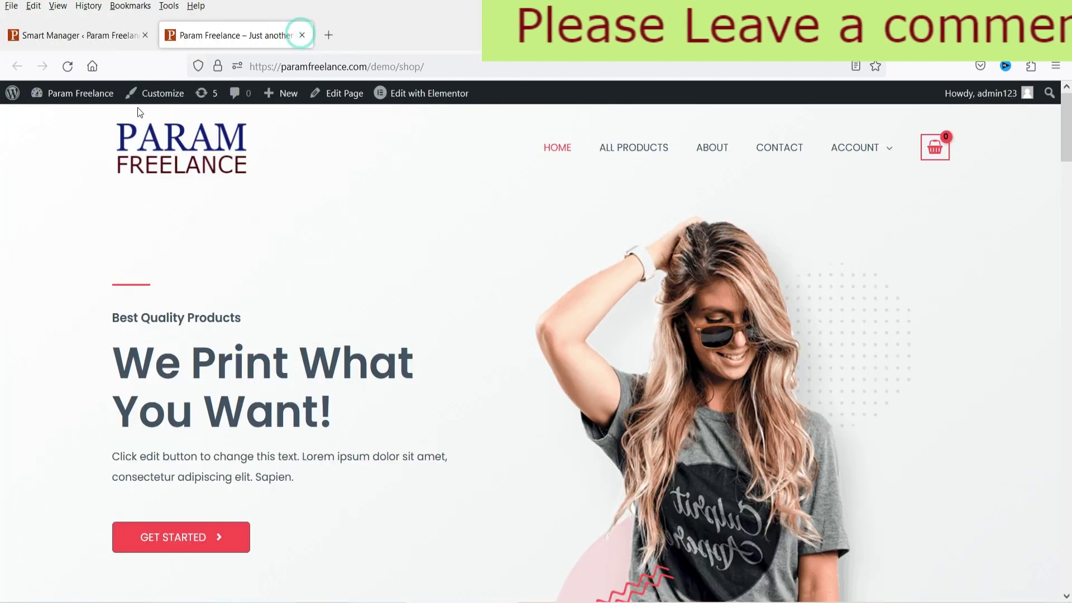
{"action": "left_click", "coordinate": [63, 33]}
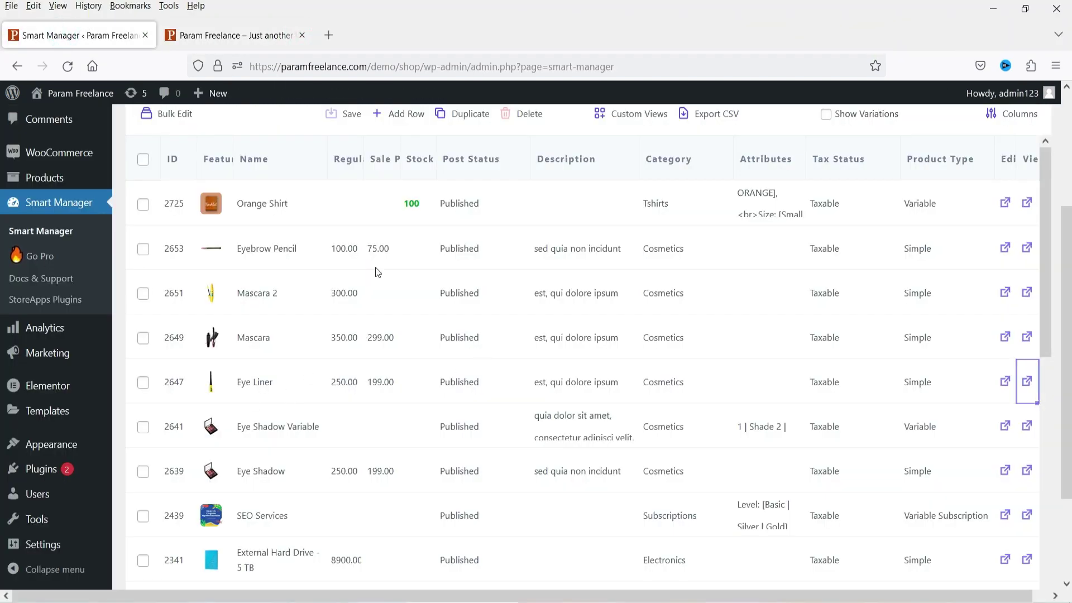
{"action": "left_click", "coordinate": [143, 249]}
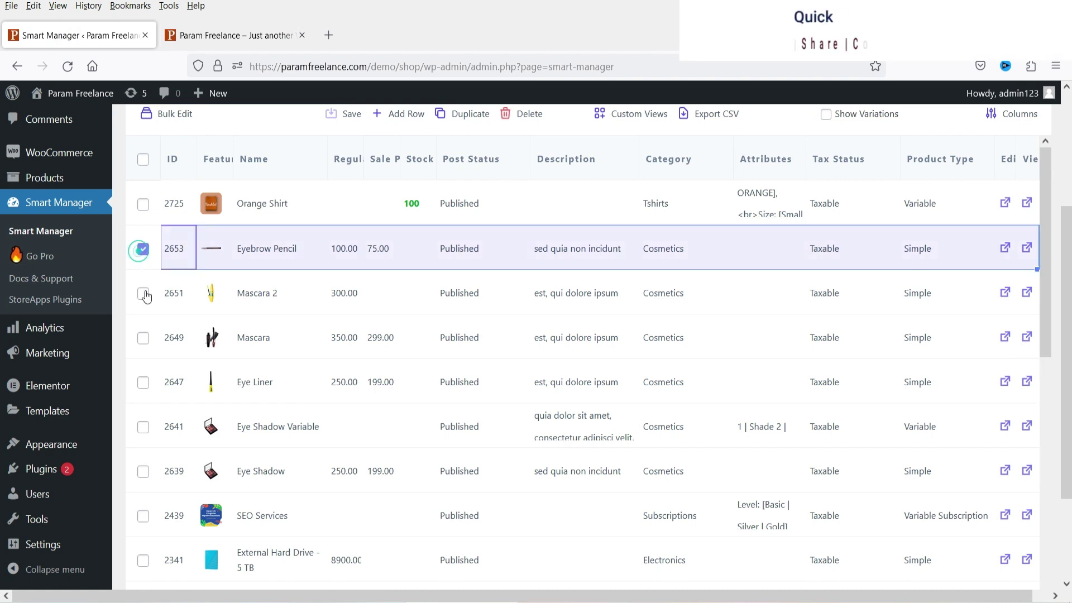
{"action": "left_click", "coordinate": [143, 293]}
{"action": "left_click", "coordinate": [143, 338]}
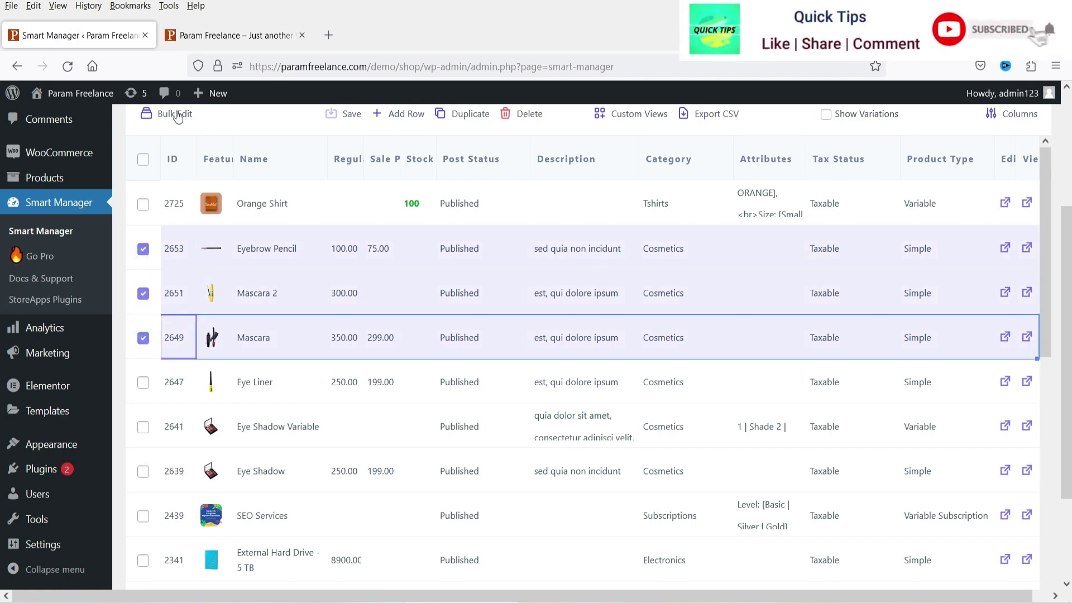
{"action": "left_click", "coordinate": [175, 115]}
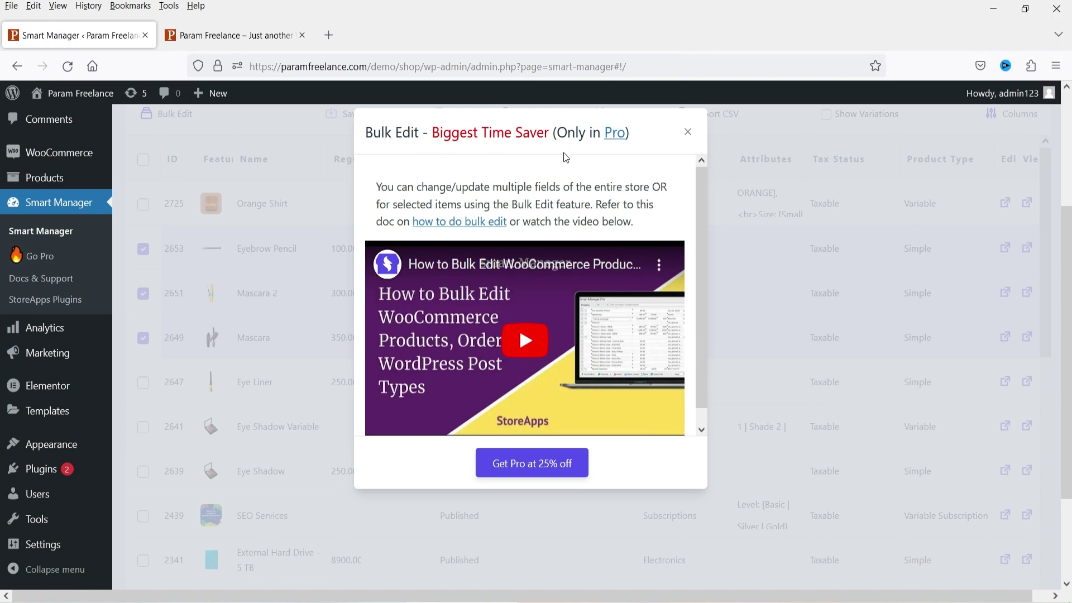
{"action": "left_click", "coordinate": [687, 132]}
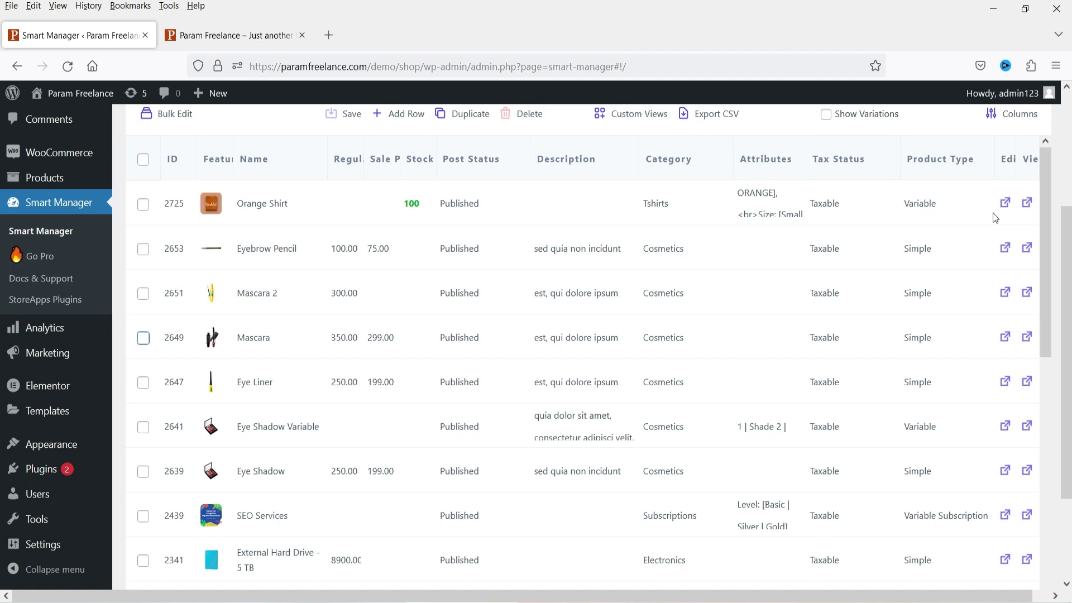
{"action": "left_click", "coordinate": [1012, 115]}
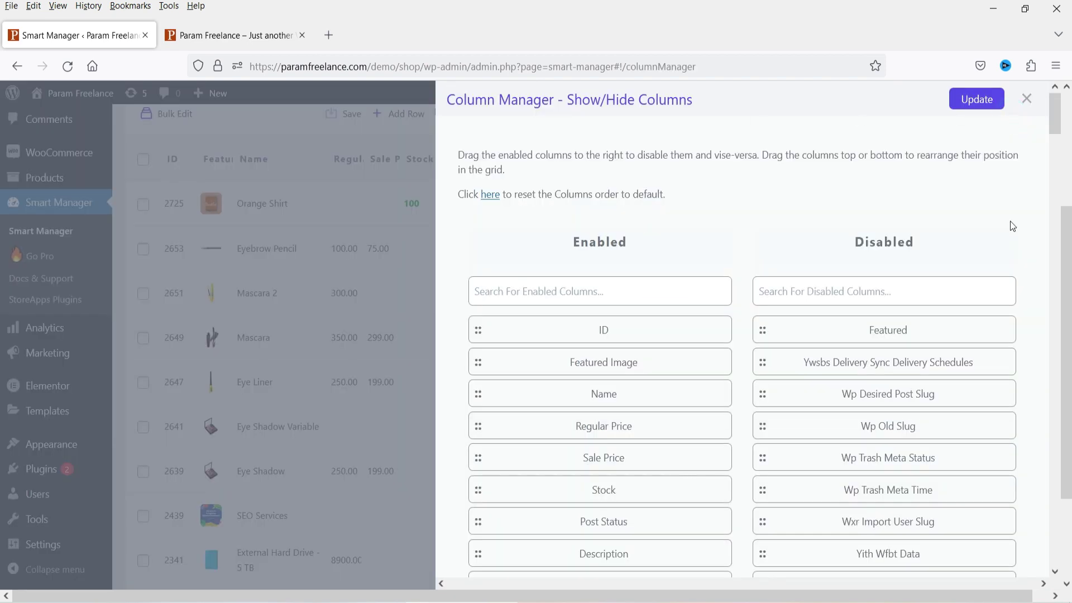
{"action": "scroll", "coordinate": [1006, 226], "scroll_direction": "down", "scroll_amount": 3}
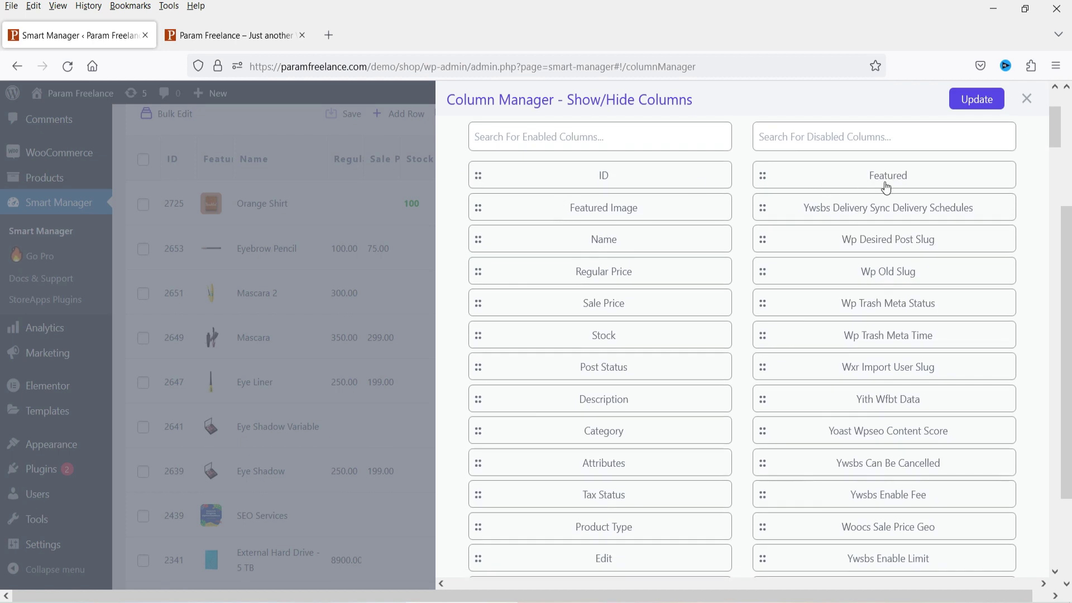
{"action": "scroll", "coordinate": [880, 296], "scroll_direction": "down", "scroll_amount": 2}
{"action": "scroll", "coordinate": [880, 301], "scroll_direction": "up", "scroll_amount": 3}
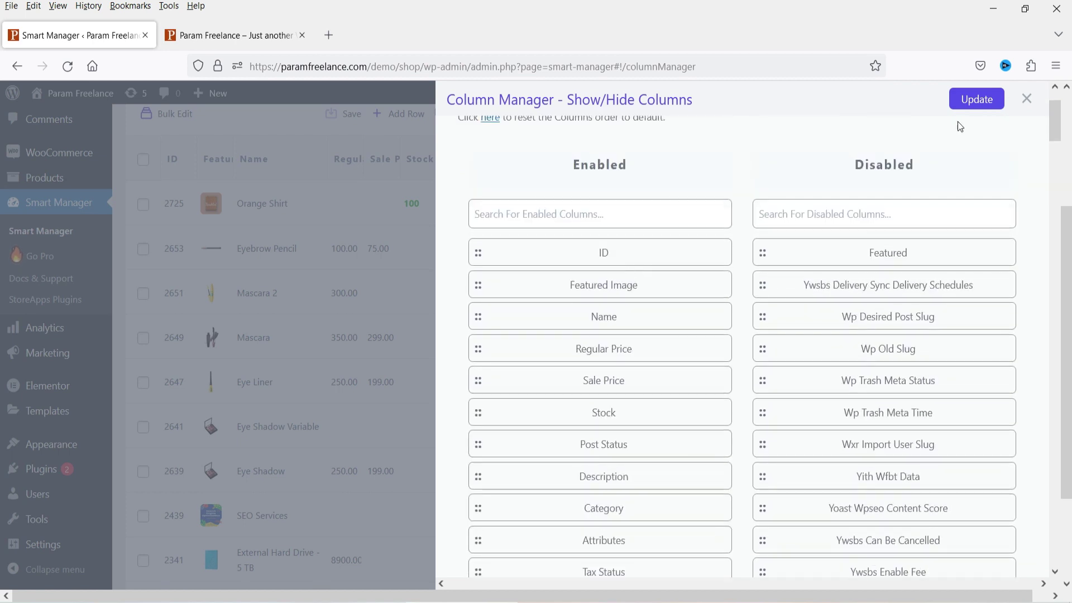
{"action": "left_click", "coordinate": [1026, 99]}
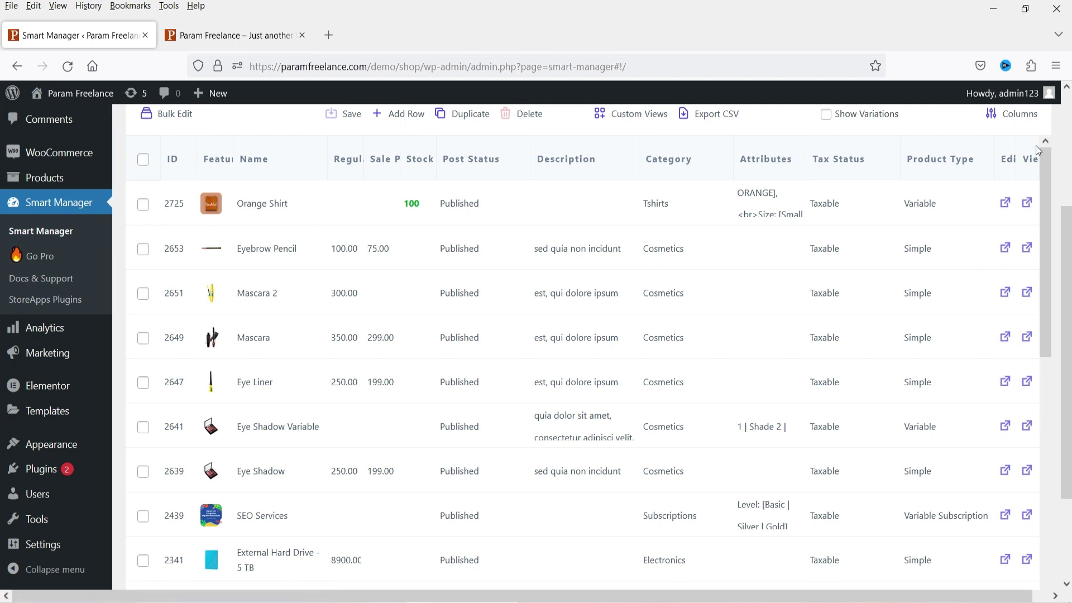
Switch the Smart Manager grid from Products to Posts
{"action": "scroll", "coordinate": [1064, 231], "scroll_direction": "up", "scroll_amount": 3}
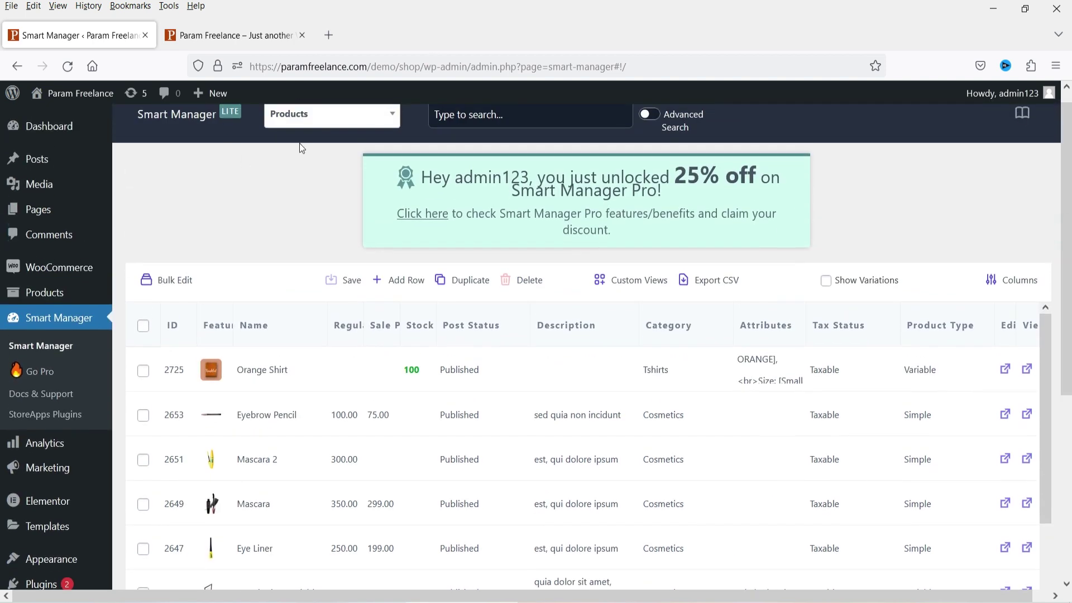
{"action": "left_click", "coordinate": [338, 120]}
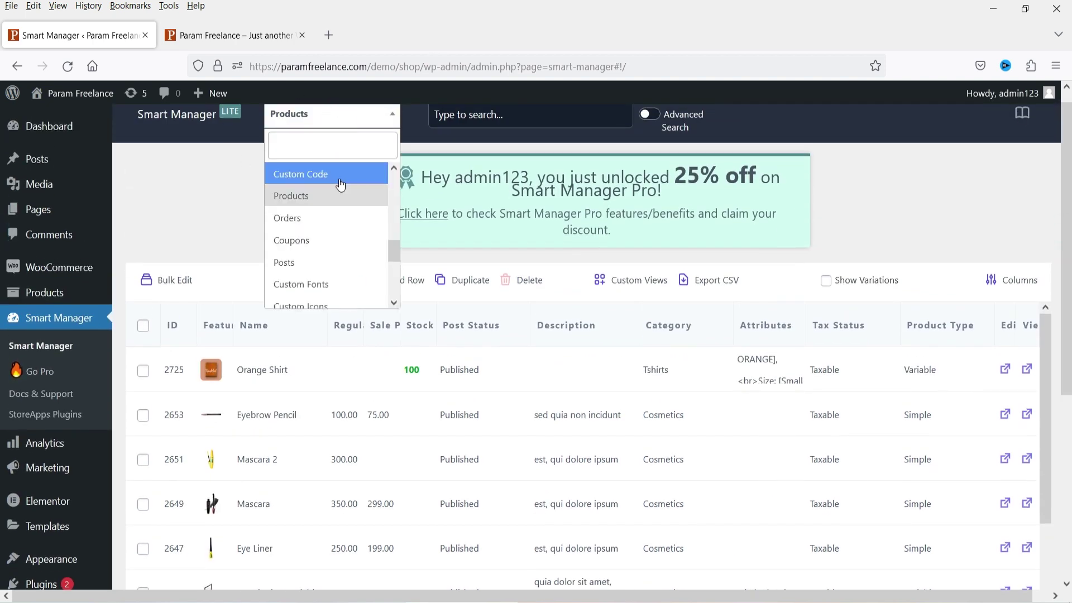
{"action": "scroll", "coordinate": [324, 201], "scroll_direction": "up", "scroll_amount": 5}
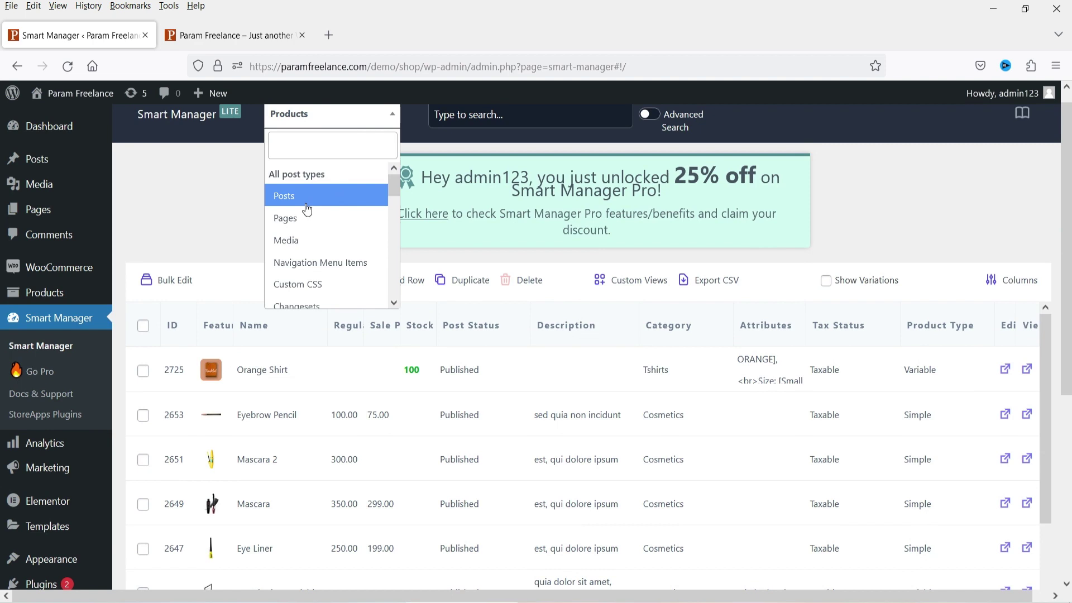
{"action": "left_click", "coordinate": [287, 193]}
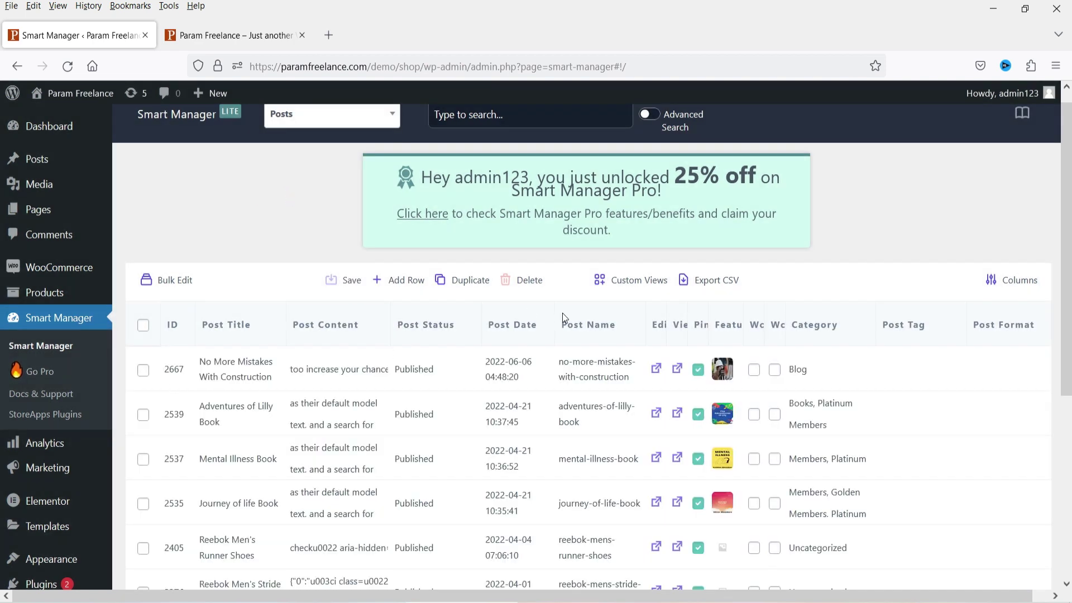
Tick the Mental Illness Book and Adventures of Lilly Book posts, then dismiss the duplicate options
{"action": "scroll", "coordinate": [951, 343], "scroll_direction": "down", "scroll_amount": 3}
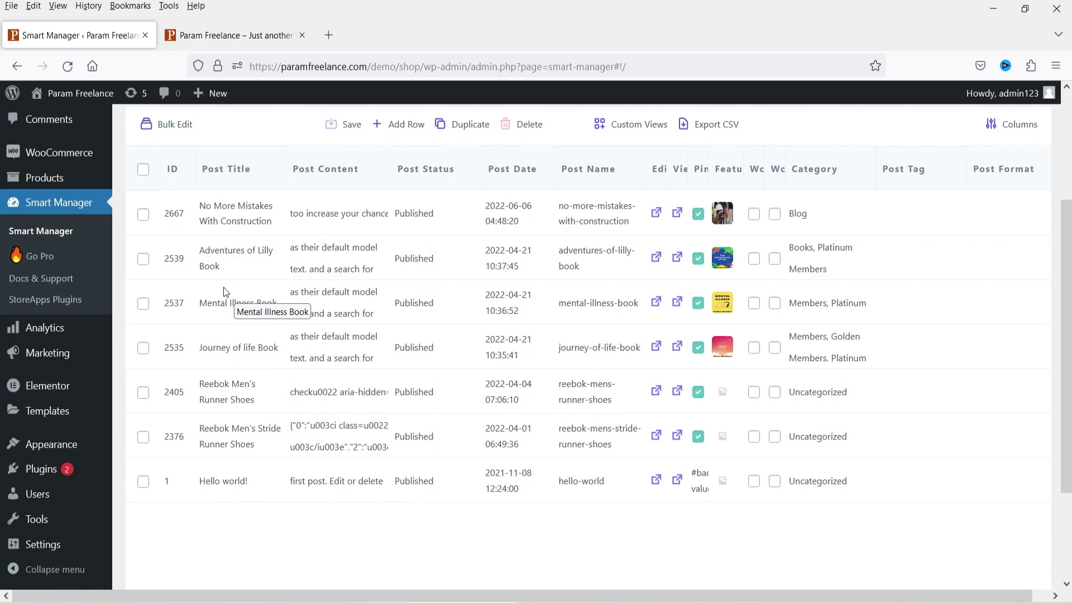
{"action": "left_click", "coordinate": [143, 304]}
{"action": "left_click", "coordinate": [146, 254]}
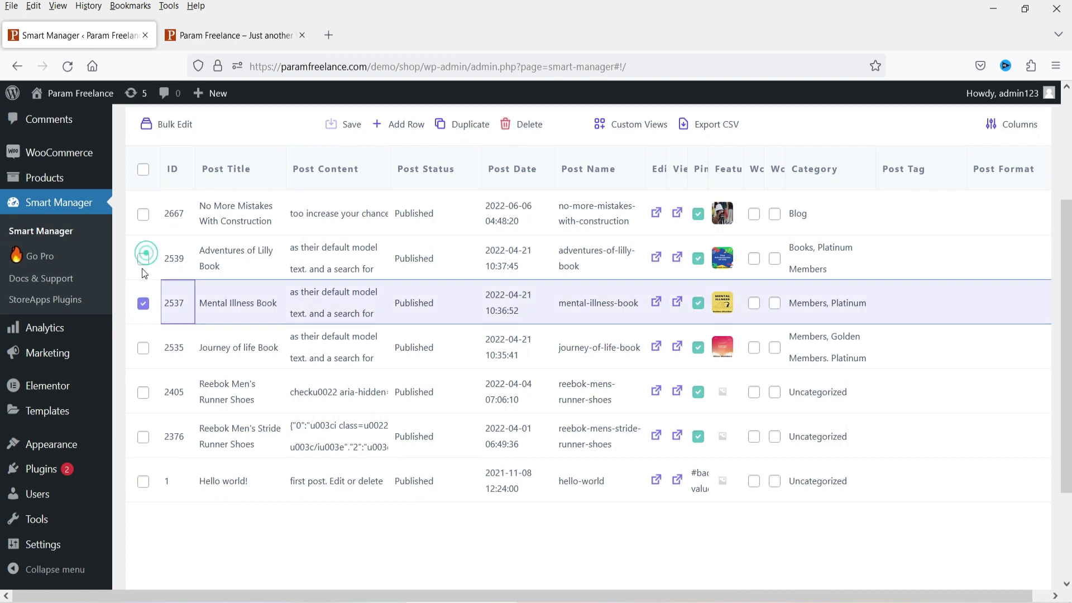
{"action": "mouse_move", "coordinate": [530, 128]}
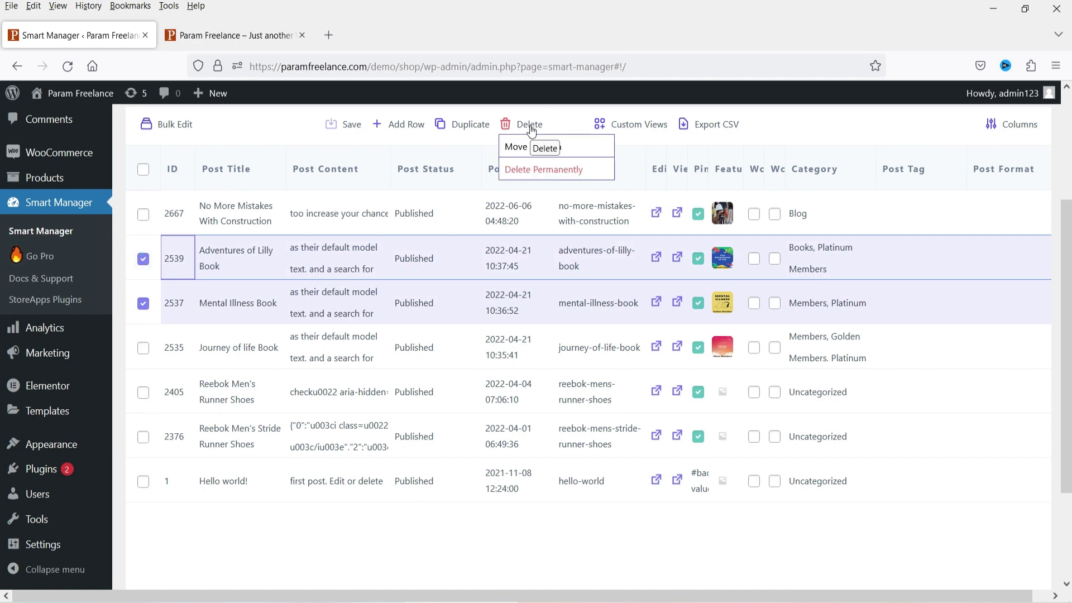
{"action": "mouse_move", "coordinate": [477, 121]}
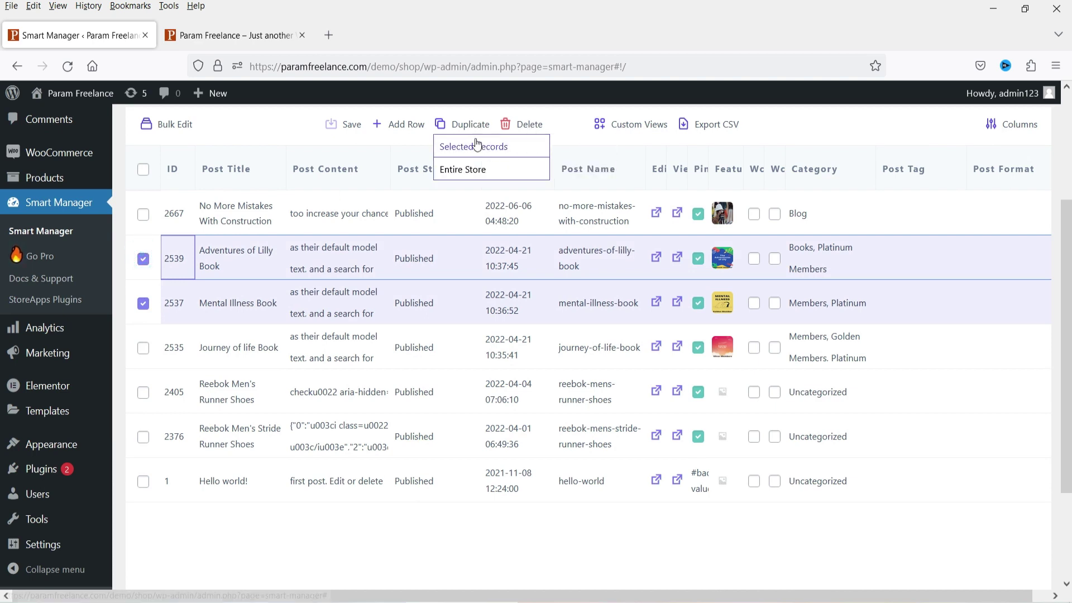
{"action": "left_click", "coordinate": [143, 258]}
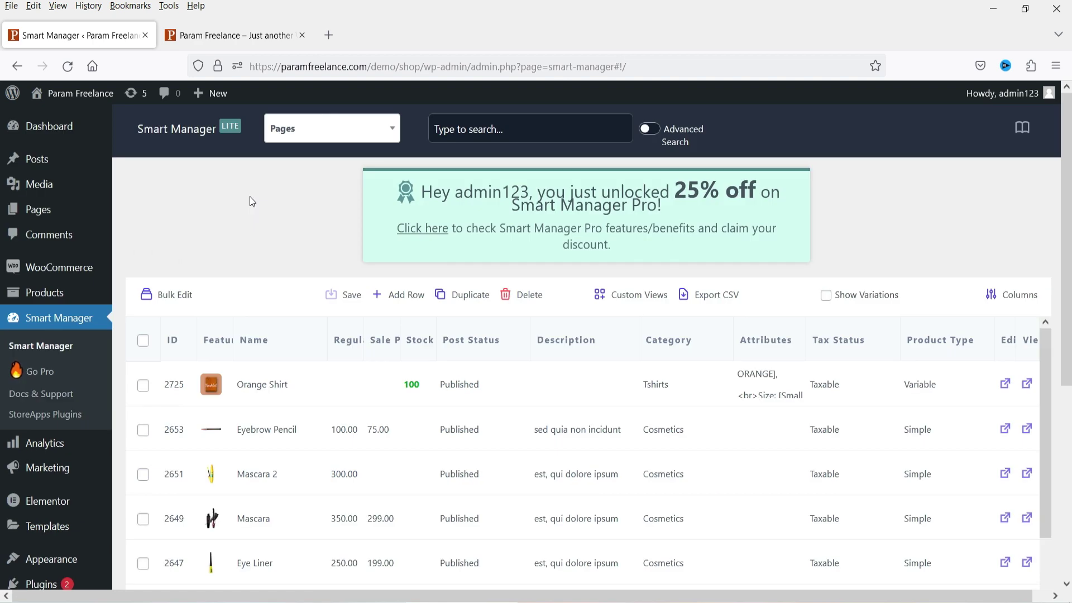
Switch the grid to Orders, then reopen and close the record-type list
{"action": "left_click", "coordinate": [316, 144]}
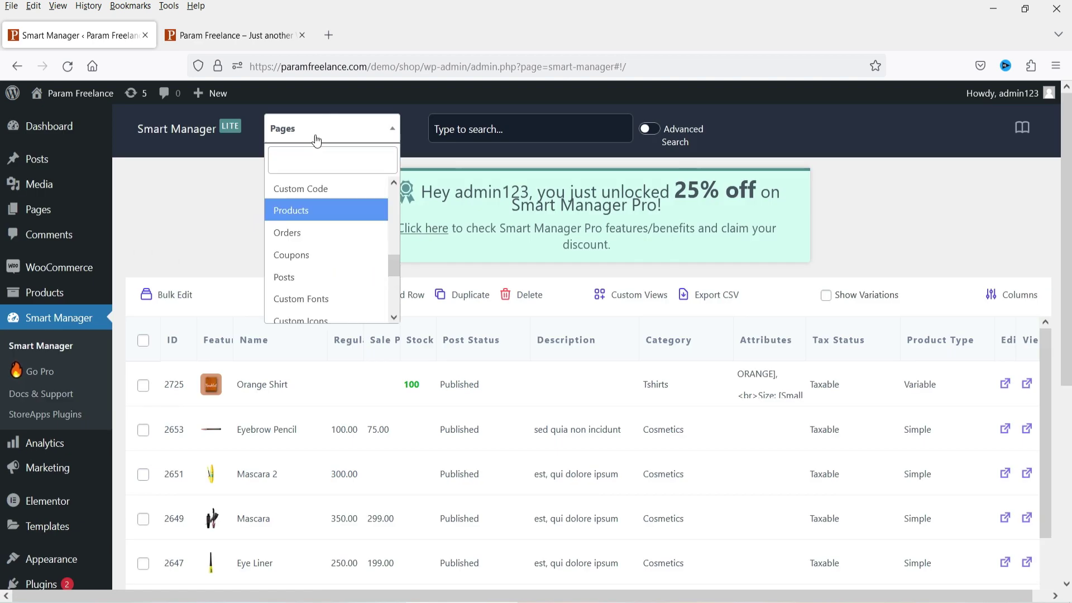
{"action": "mouse_move", "coordinate": [394, 263]}
{"action": "left_mouse_down"}
{"action": "mouse_move", "coordinate": [397, 199]}
{"action": "mouse_move", "coordinate": [393, 263]}
{"action": "left_mouse_up"}
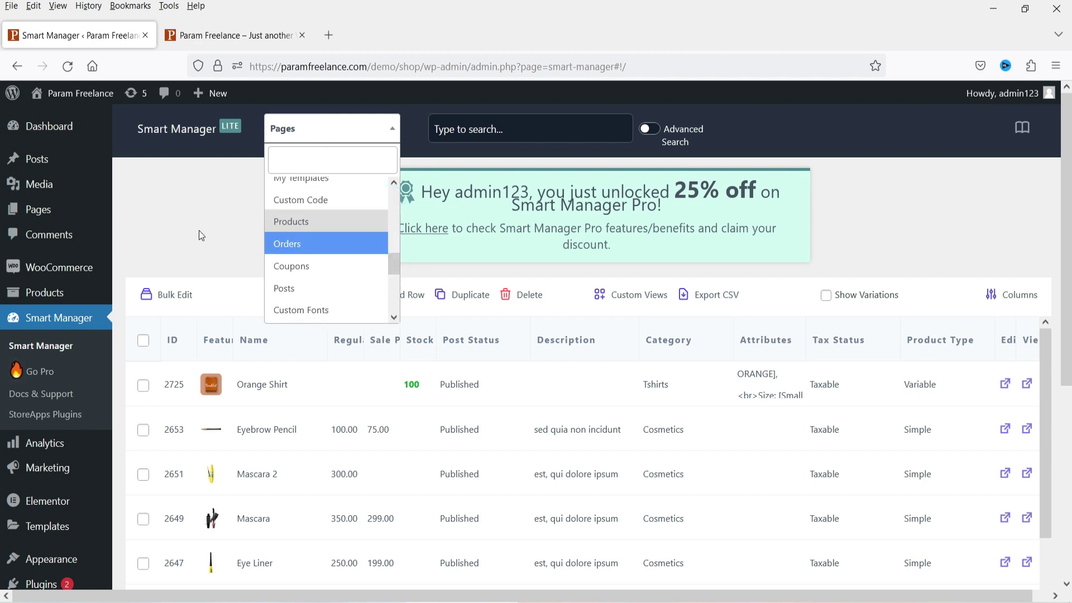
{"action": "key", "text": "Return"}
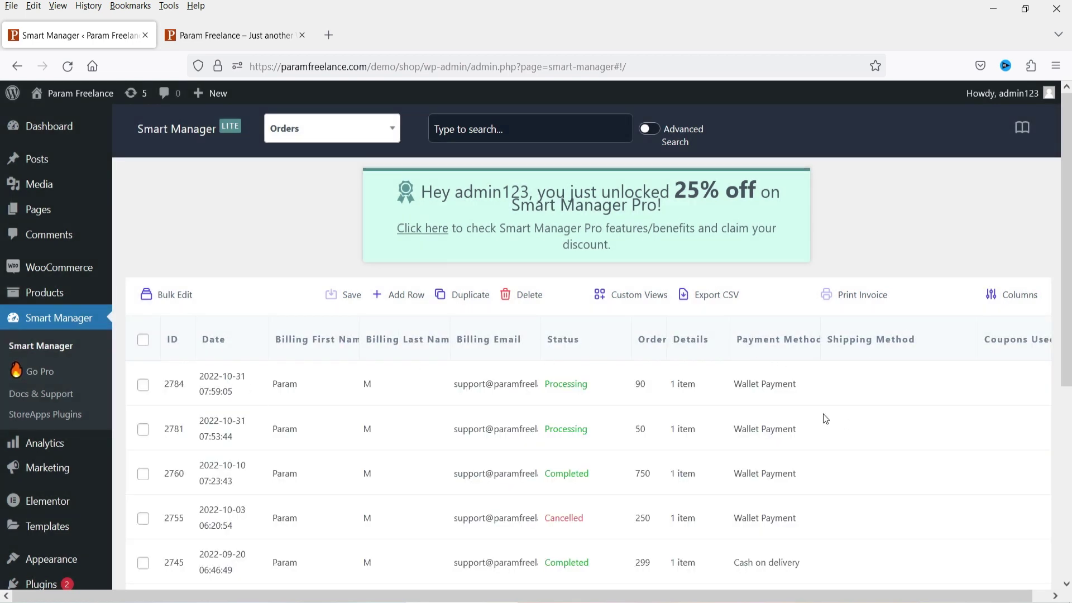
{"action": "left_click", "coordinate": [332, 128]}
{"action": "scroll", "coordinate": [327, 223], "scroll_direction": "up", "scroll_amount": 2}
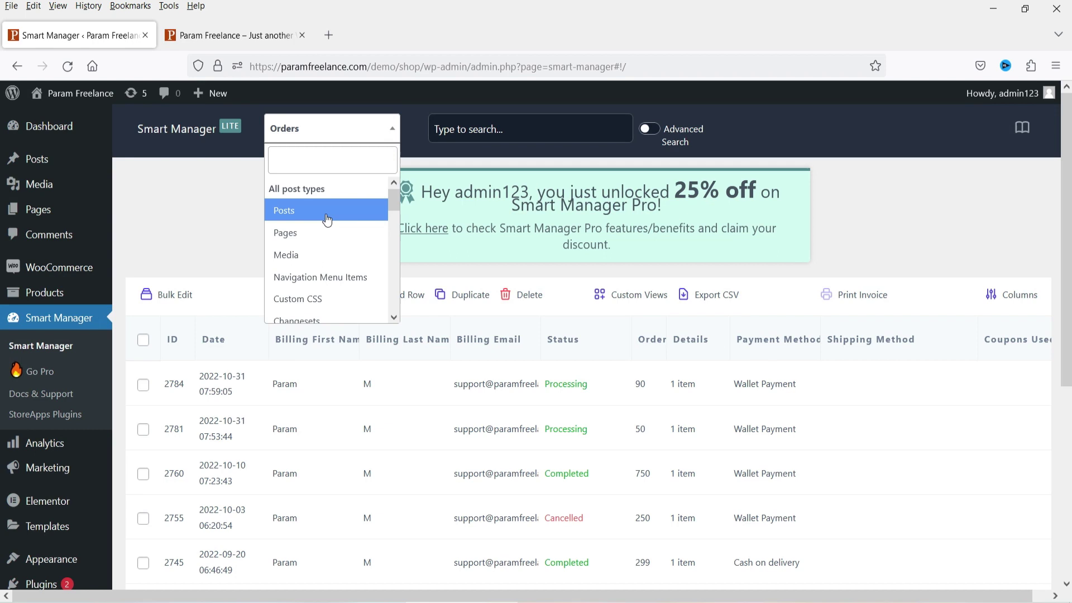
{"action": "left_click", "coordinate": [210, 207]}
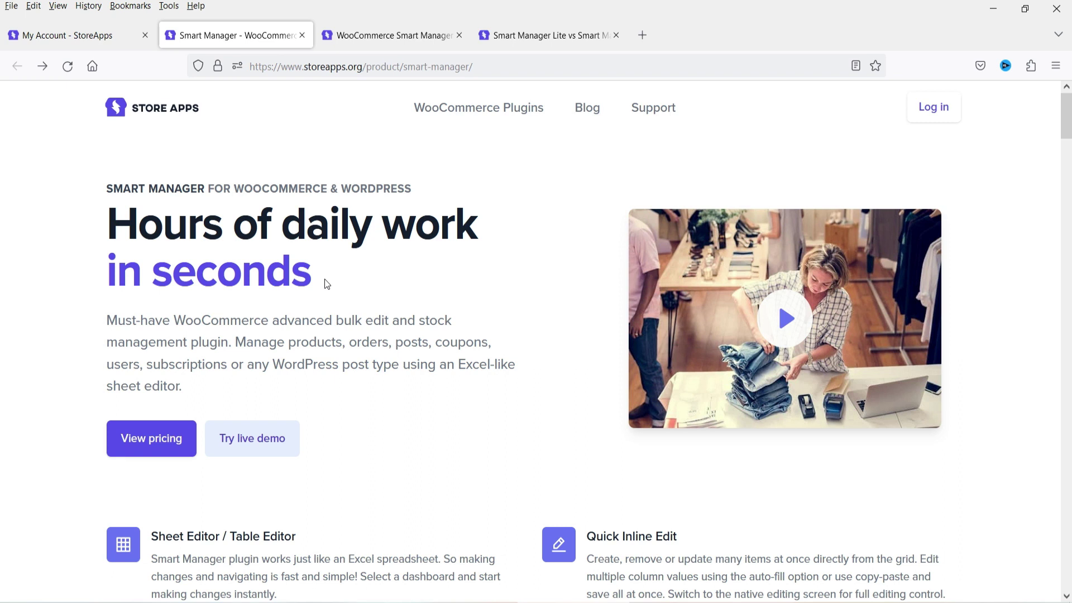
Scroll the product page, highlighting the Quick Inline Edit and WordPress Bulk Edit headings, to the testimonials
{"action": "scroll", "coordinate": [421, 280], "scroll_direction": "down", "scroll_amount": 5}
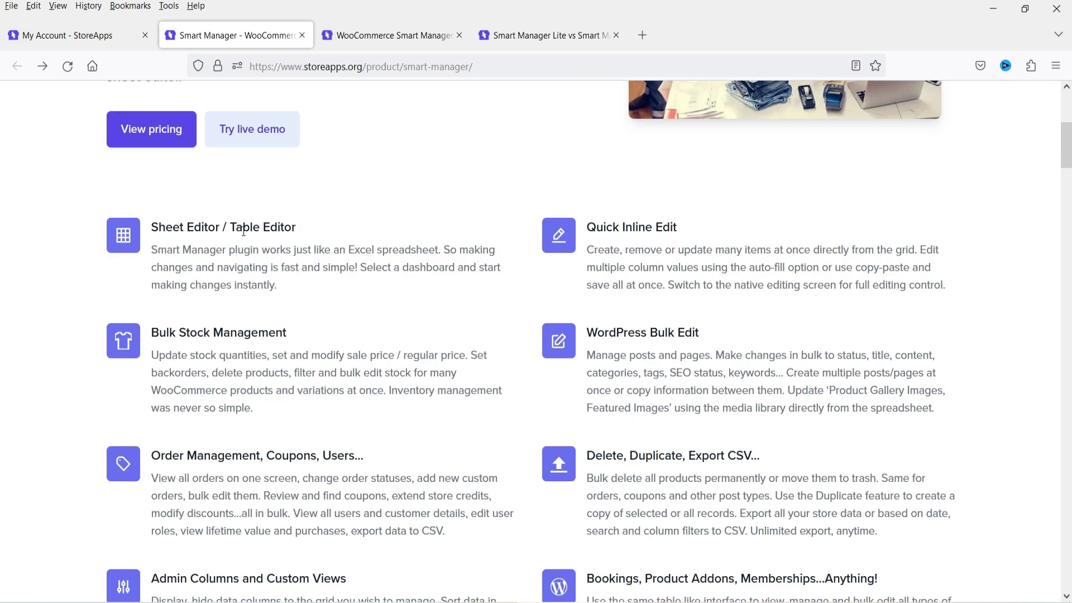
{"action": "left_click_drag", "start_coordinate": [706, 235], "coordinate": [576, 229]}
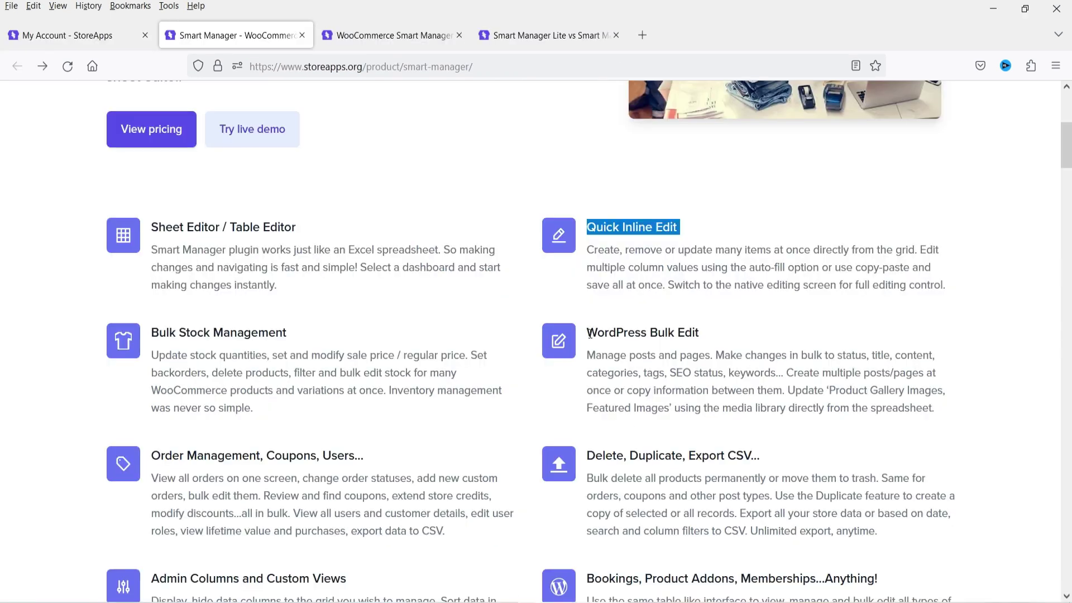
{"action": "left_click_drag", "start_coordinate": [595, 333], "coordinate": [702, 334]}
{"action": "left_click", "coordinate": [305, 336]}
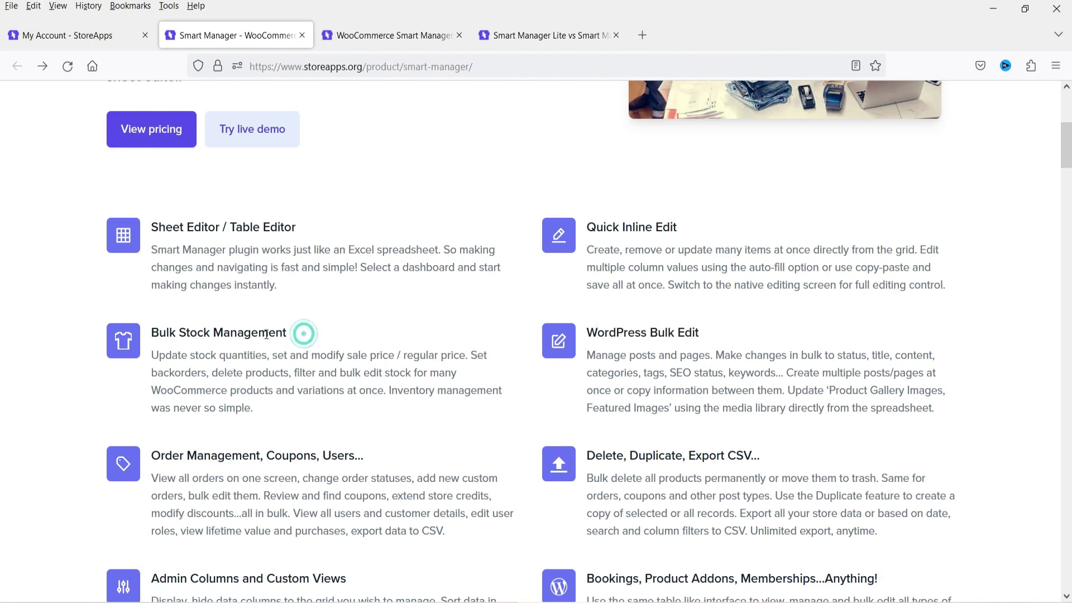
{"action": "scroll", "coordinate": [328, 344], "scroll_direction": "down", "scroll_amount": 2}
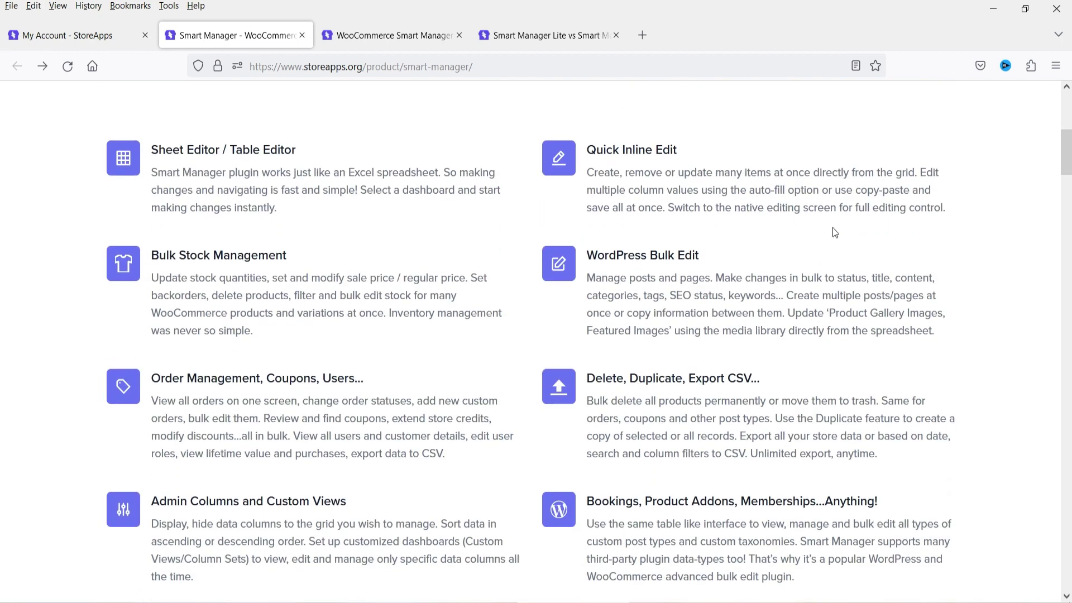
{"action": "scroll", "coordinate": [836, 234], "scroll_direction": "down", "scroll_amount": 4}
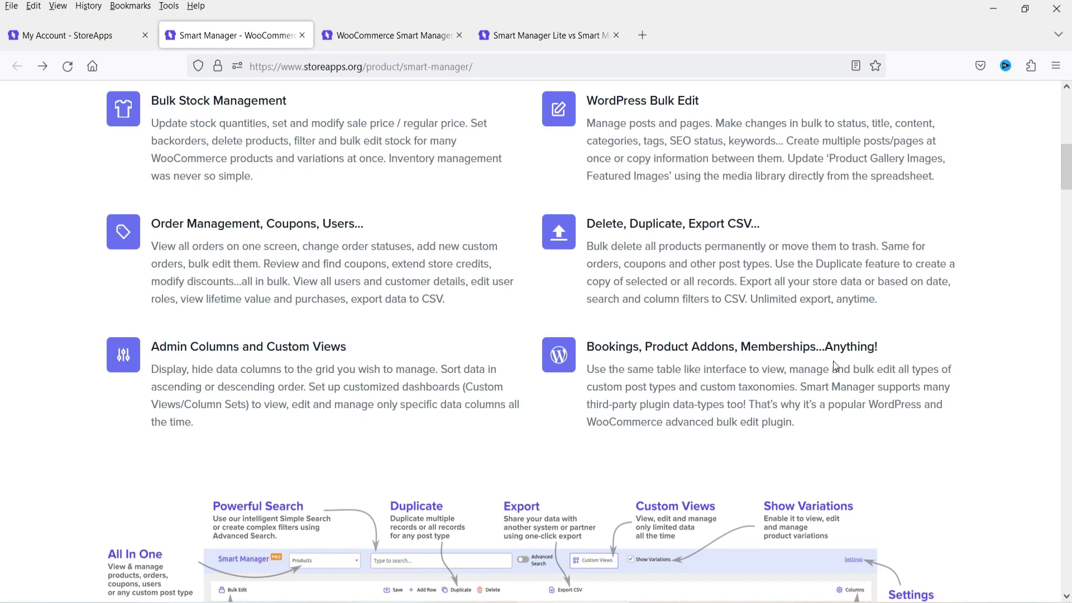
{"action": "scroll", "coordinate": [784, 316], "scroll_direction": "up", "scroll_amount": 6}
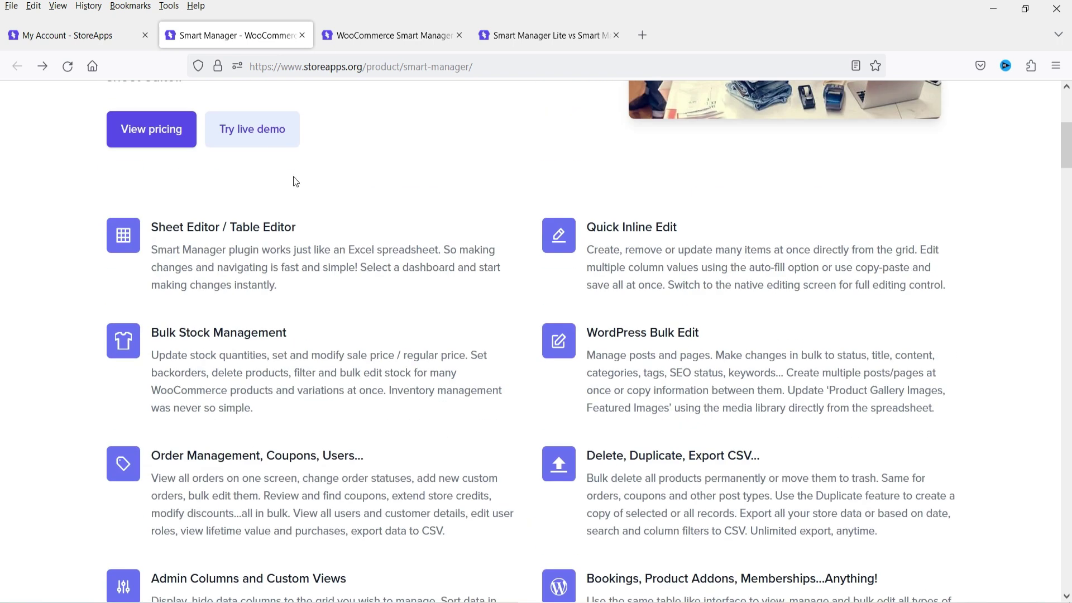
{"action": "scroll", "coordinate": [419, 256], "scroll_direction": "down", "scroll_amount": 12}
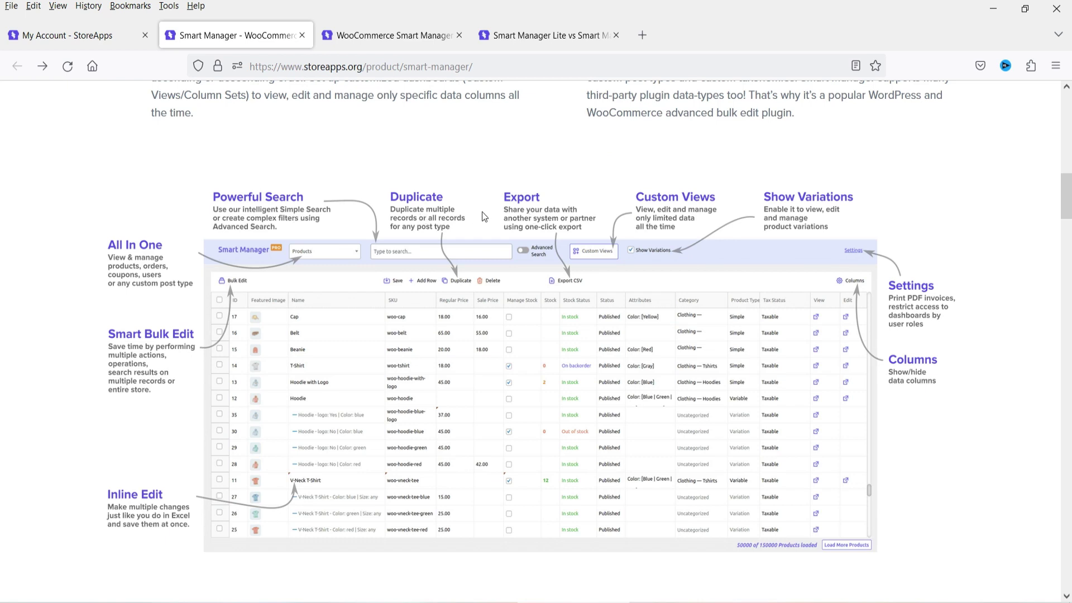
{"action": "scroll", "coordinate": [416, 204], "scroll_direction": "down", "scroll_amount": 10}
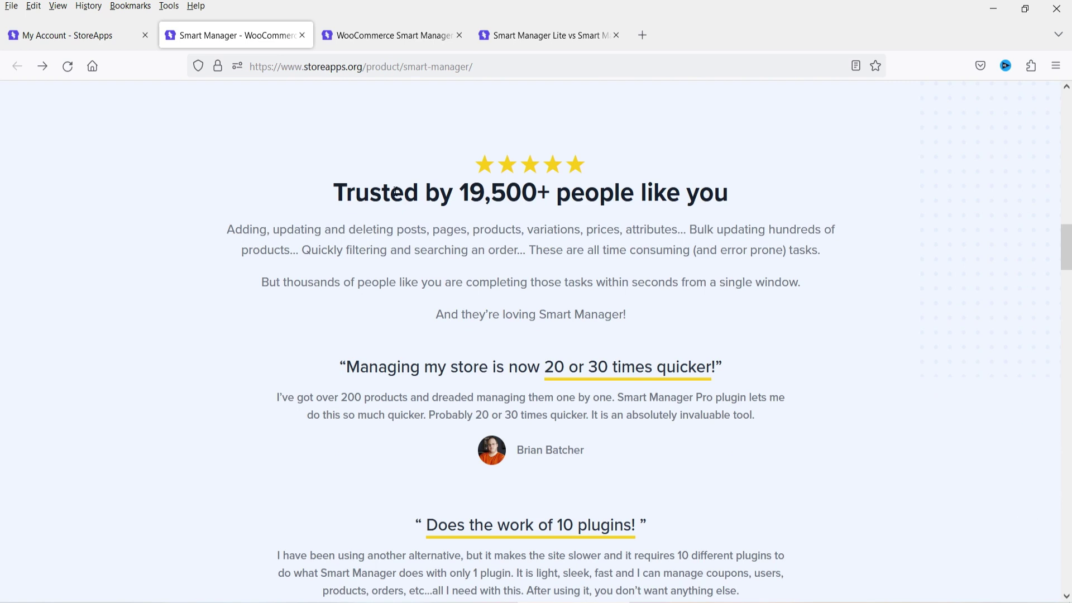
{"action": "left_click", "coordinate": [366, 38]}
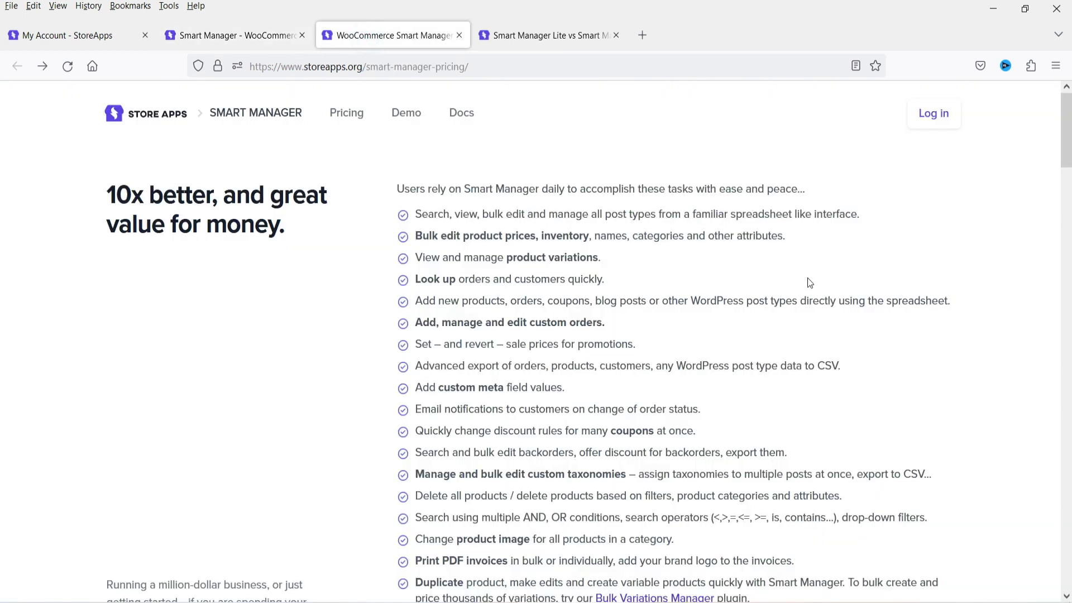
{"action": "scroll", "coordinate": [563, 292], "scroll_direction": "down", "scroll_amount": 15}
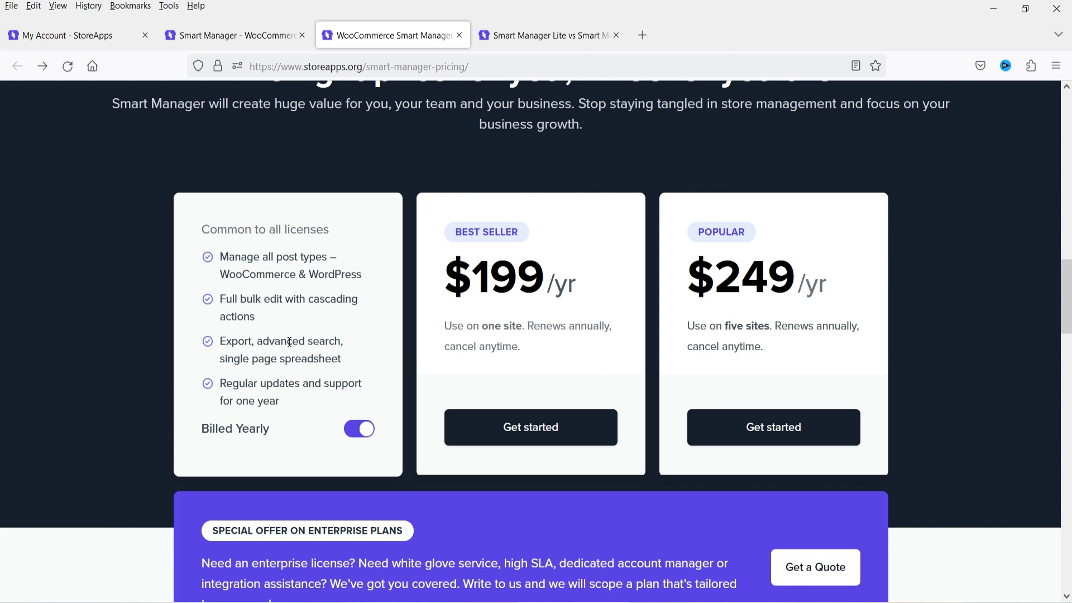
{"action": "scroll", "coordinate": [289, 342], "scroll_direction": "down", "scroll_amount": 3}
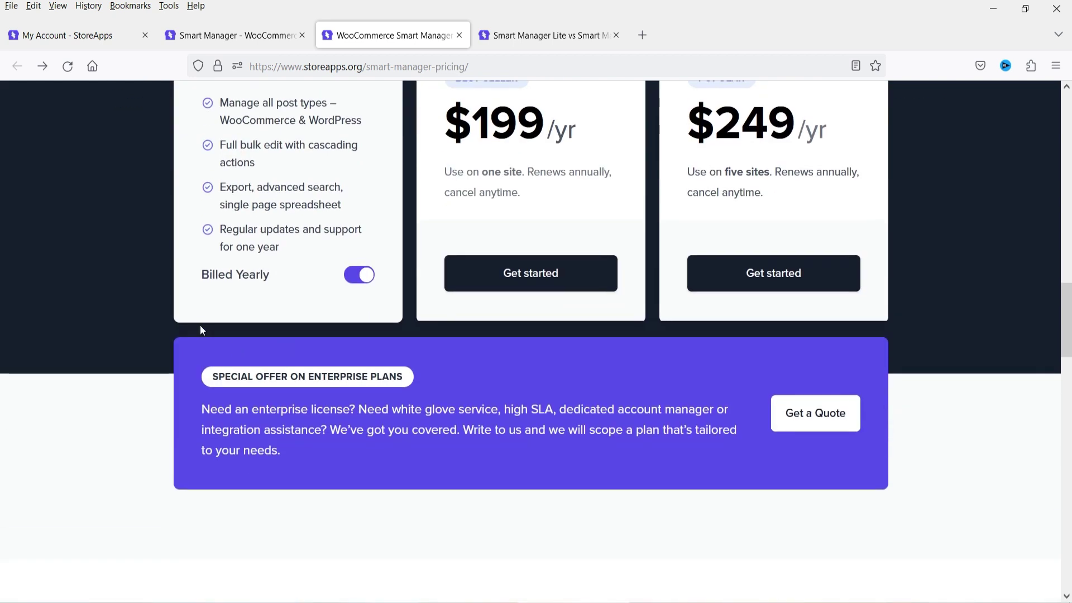
{"action": "scroll", "coordinate": [670, 338], "scroll_direction": "up", "scroll_amount": 6}
{"action": "scroll", "coordinate": [666, 295], "scroll_direction": "up", "scroll_amount": 4}
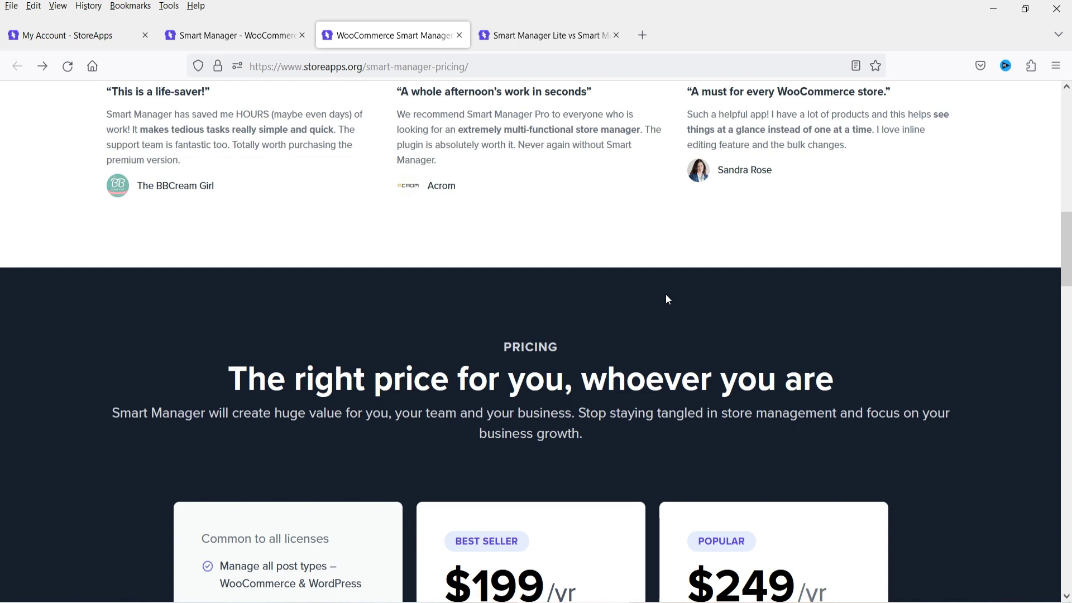
{"action": "scroll", "coordinate": [815, 263], "scroll_direction": "up", "scroll_amount": 15}
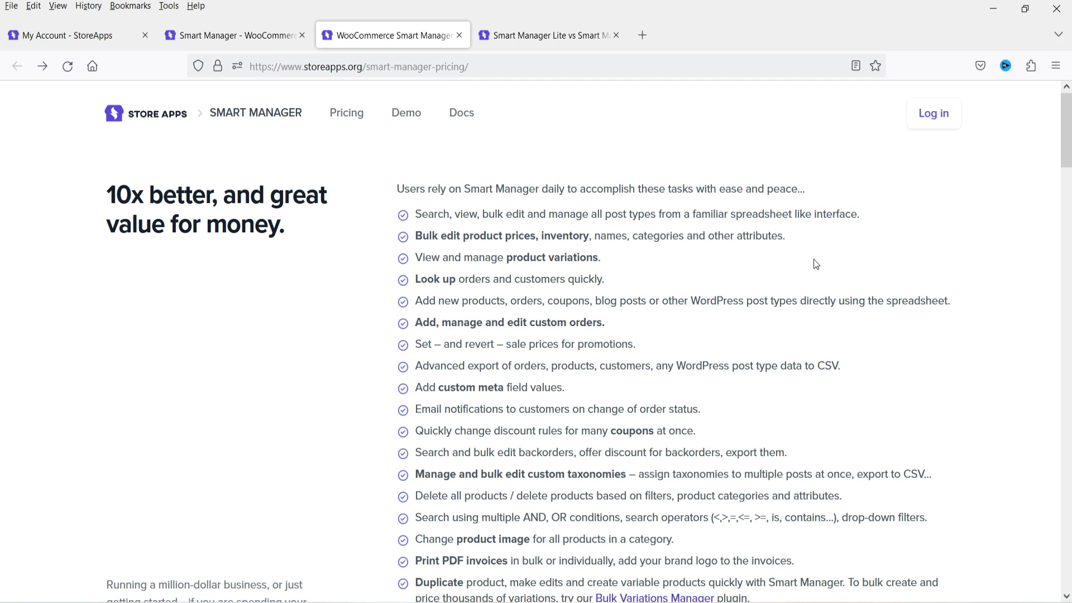
On the Lite vs Pro comparison page, highlight the post types each version supports
{"action": "left_click", "coordinate": [551, 35]}
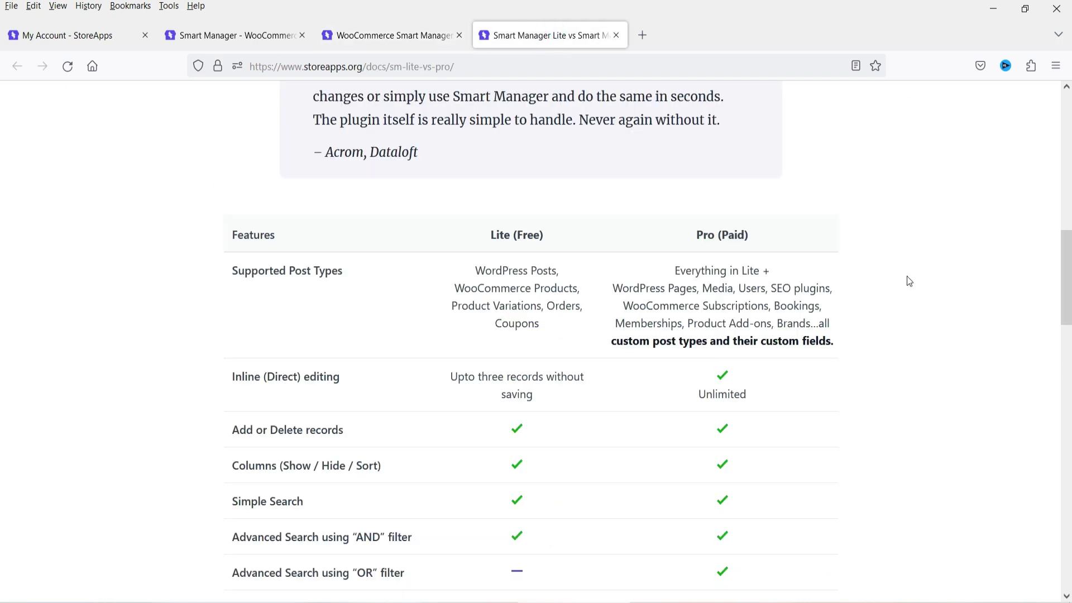
{"action": "scroll", "coordinate": [907, 276], "scroll_direction": "down", "scroll_amount": 2}
{"action": "scroll", "coordinate": [905, 287], "scroll_direction": "down", "scroll_amount": 1}
{"action": "scroll", "coordinate": [483, 190], "scroll_direction": "up", "scroll_amount": 1}
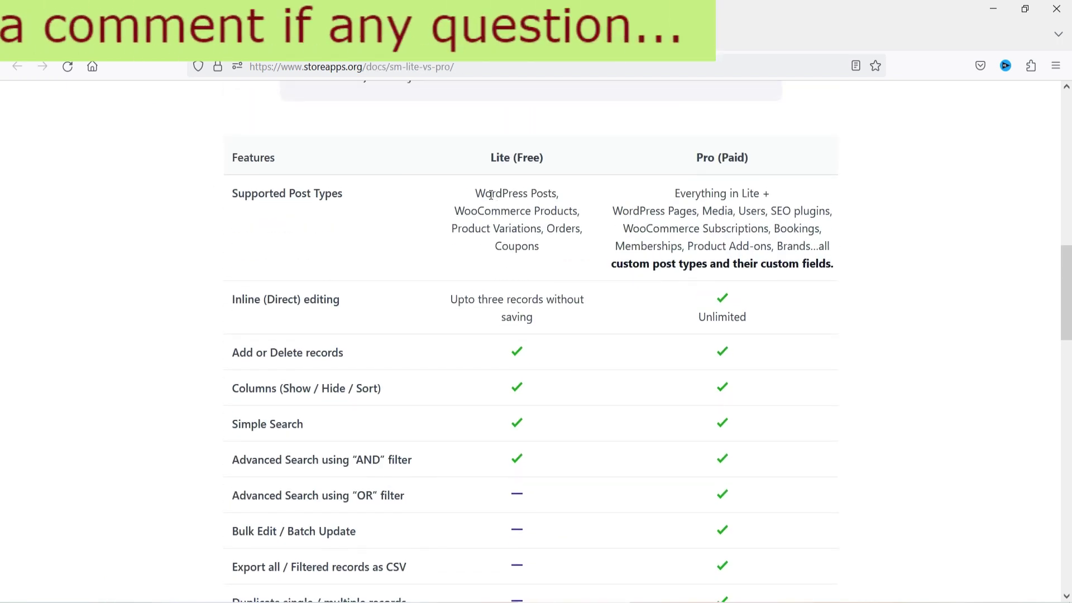
{"action": "left_click_drag", "start_coordinate": [484, 190], "coordinate": [557, 253]}
{"action": "left_click", "coordinate": [557, 253]}
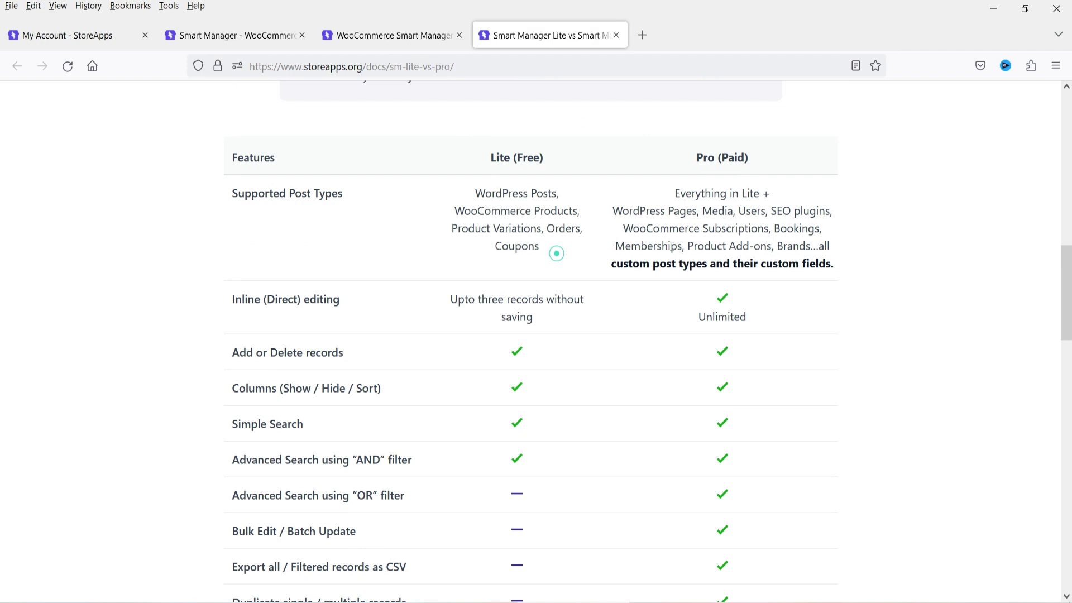
{"action": "left_click_drag", "start_coordinate": [676, 193], "coordinate": [835, 254]}
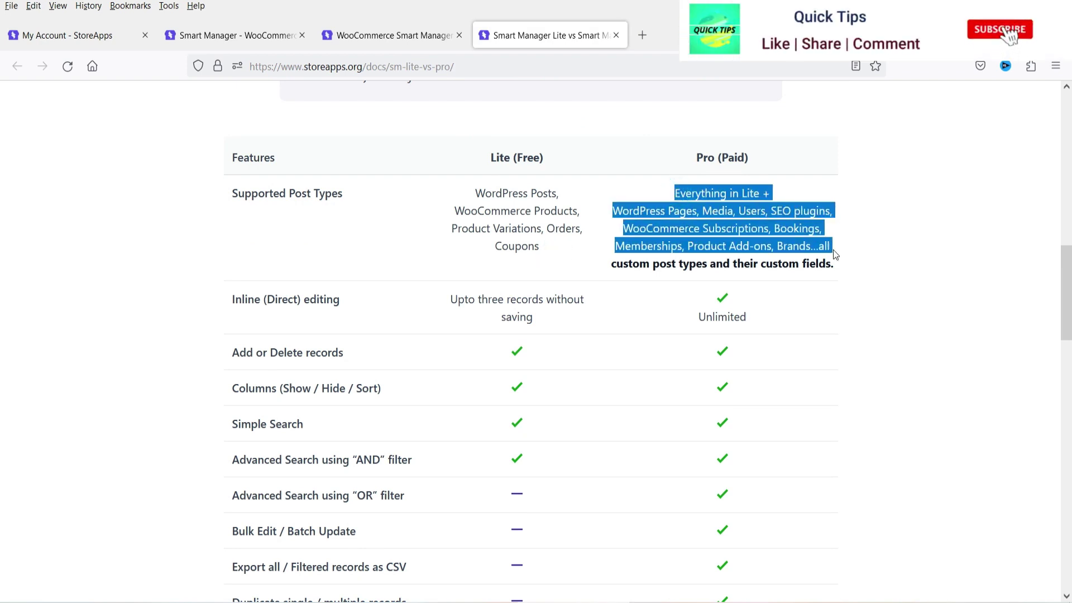
{"action": "left_click", "coordinate": [790, 229]}
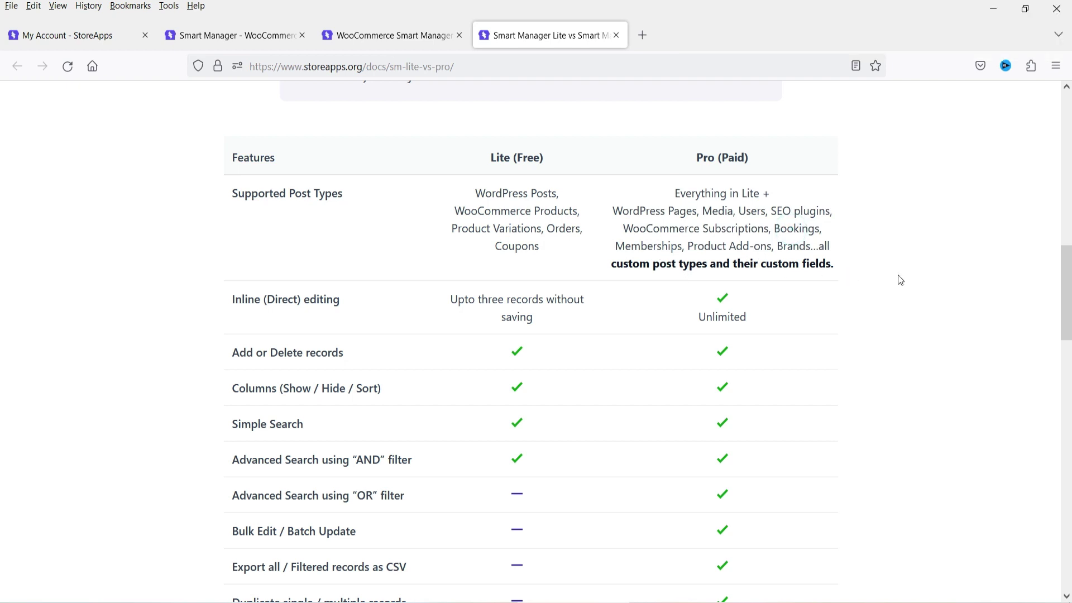
Scroll through the remaining comparison rows, then switch to the account downloads page
{"action": "scroll", "coordinate": [899, 277], "scroll_direction": "down", "scroll_amount": 2}
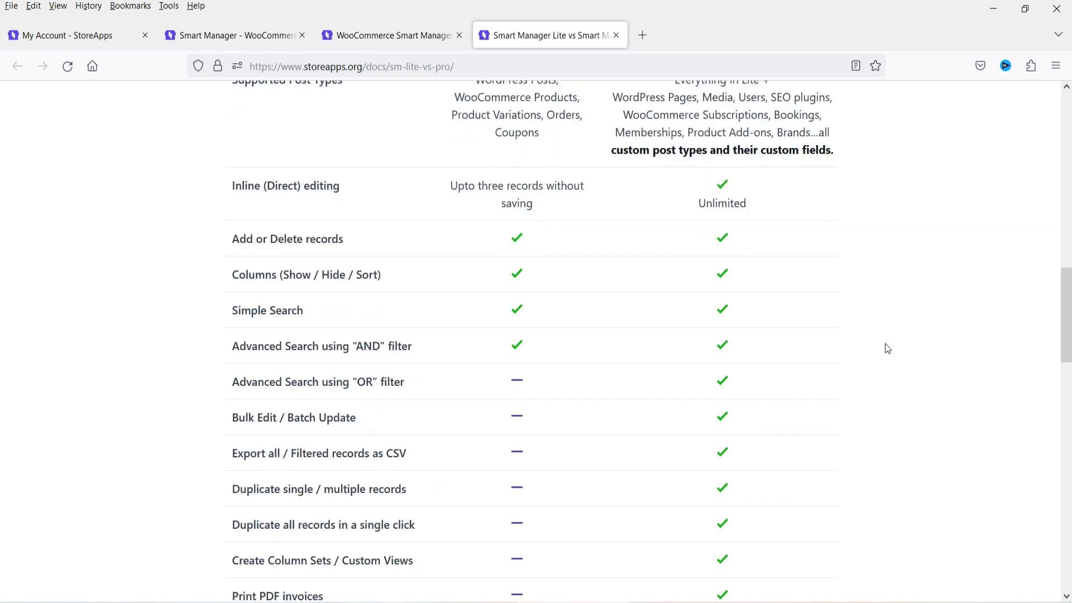
{"action": "scroll", "coordinate": [885, 344], "scroll_direction": "down", "scroll_amount": 4}
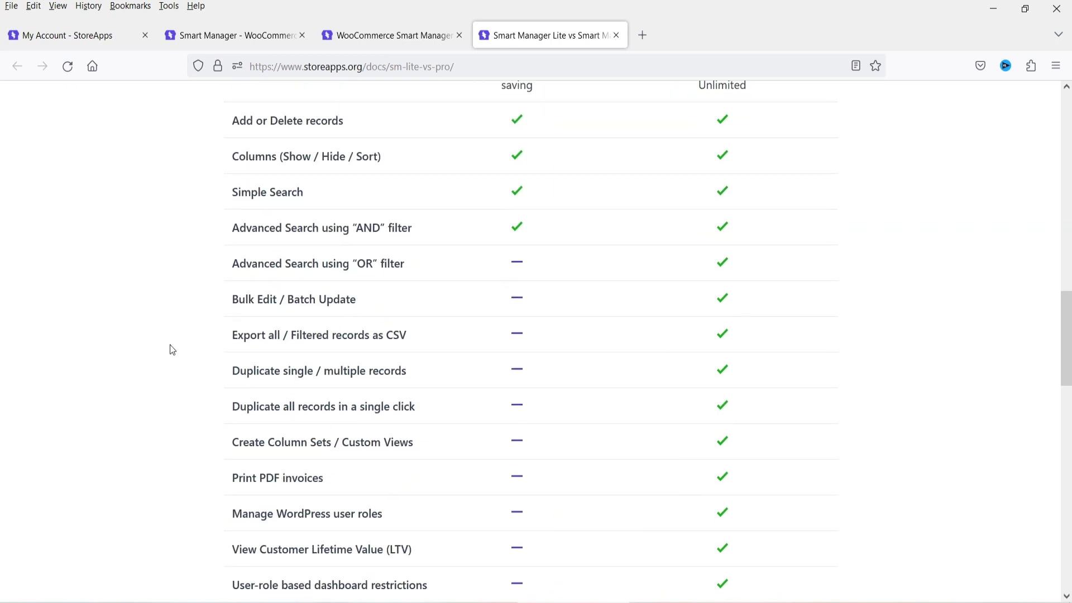
{"action": "scroll", "coordinate": [170, 346], "scroll_direction": "down", "scroll_amount": 4}
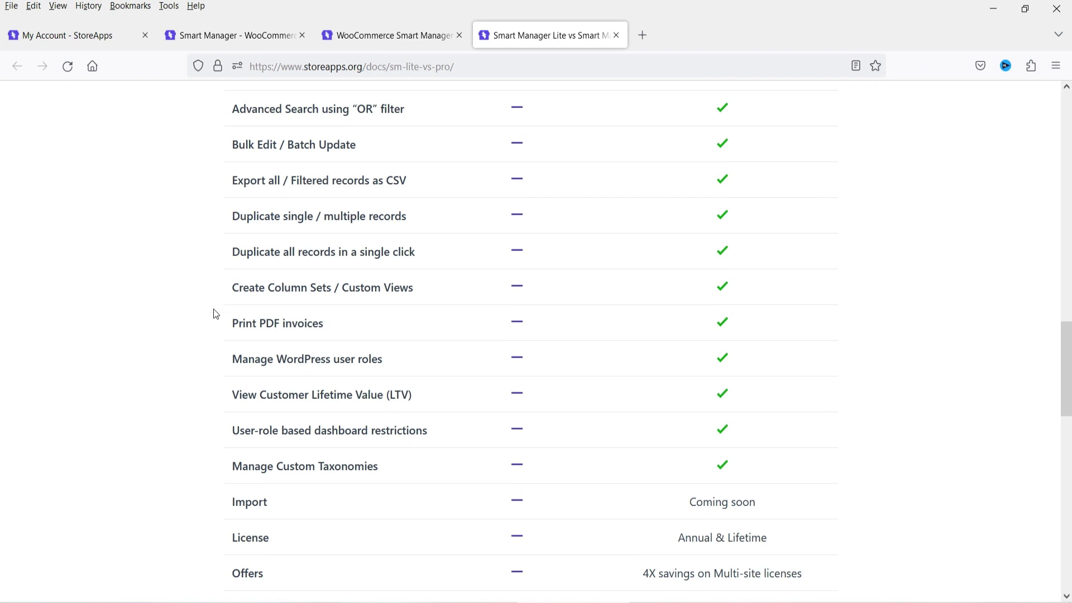
{"action": "scroll", "coordinate": [189, 315], "scroll_direction": "down", "scroll_amount": 4}
{"action": "scroll", "coordinate": [770, 229], "scroll_direction": "up", "scroll_amount": 10}
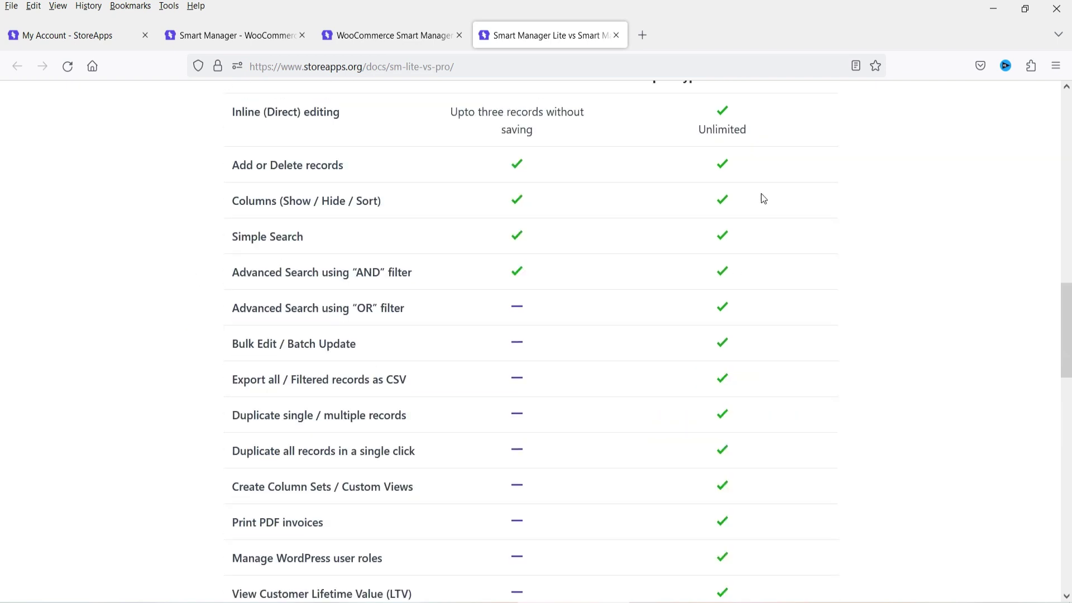
{"action": "scroll", "coordinate": [731, 207], "scroll_direction": "down", "scroll_amount": 10}
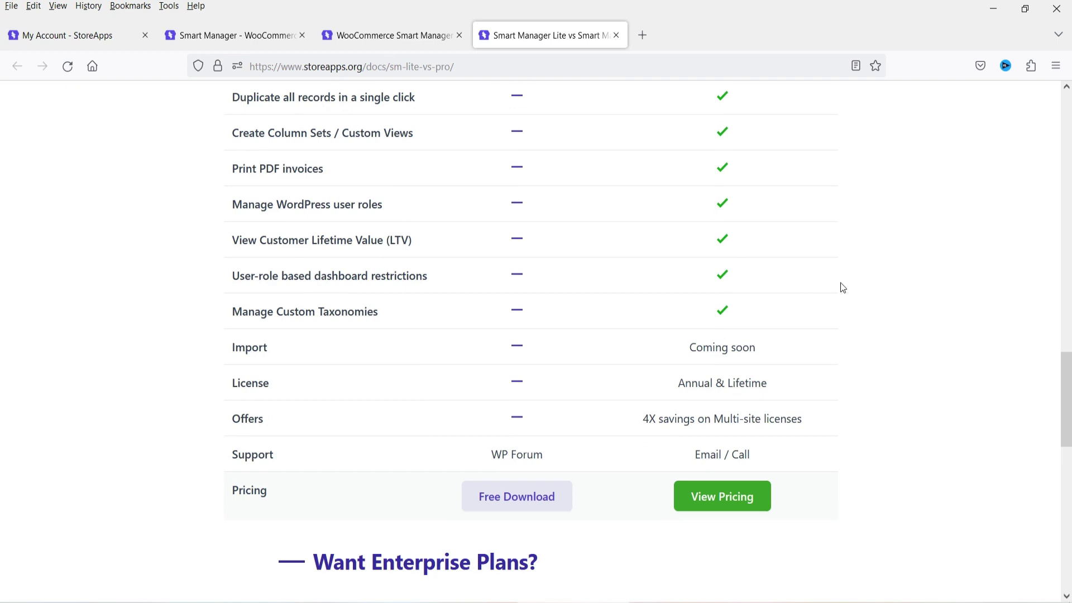
{"action": "scroll", "coordinate": [841, 282], "scroll_direction": "up", "scroll_amount": 15}
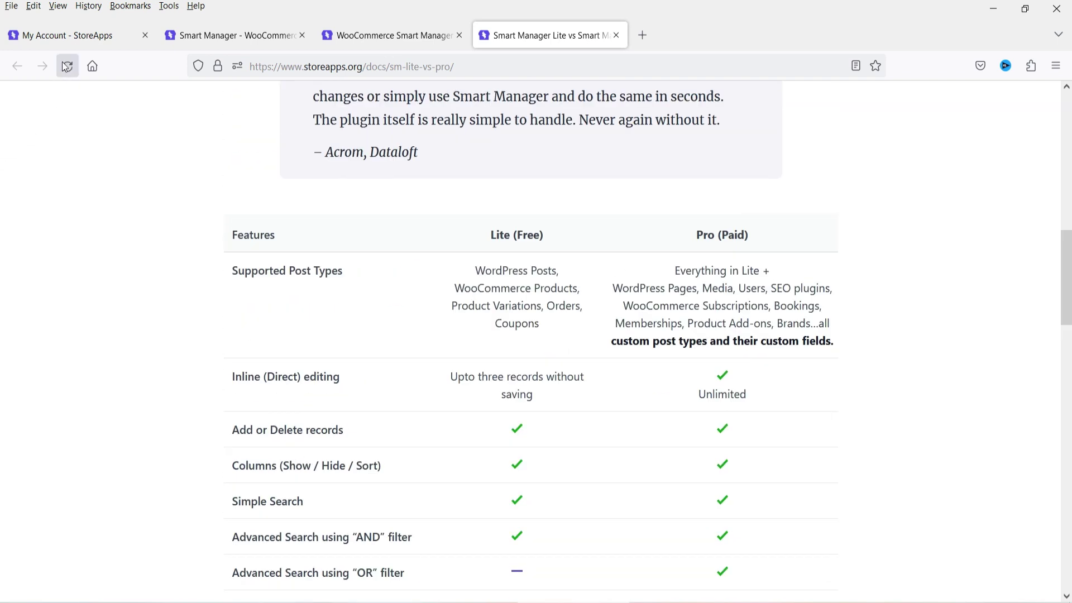
{"action": "left_click", "coordinate": [66, 37]}
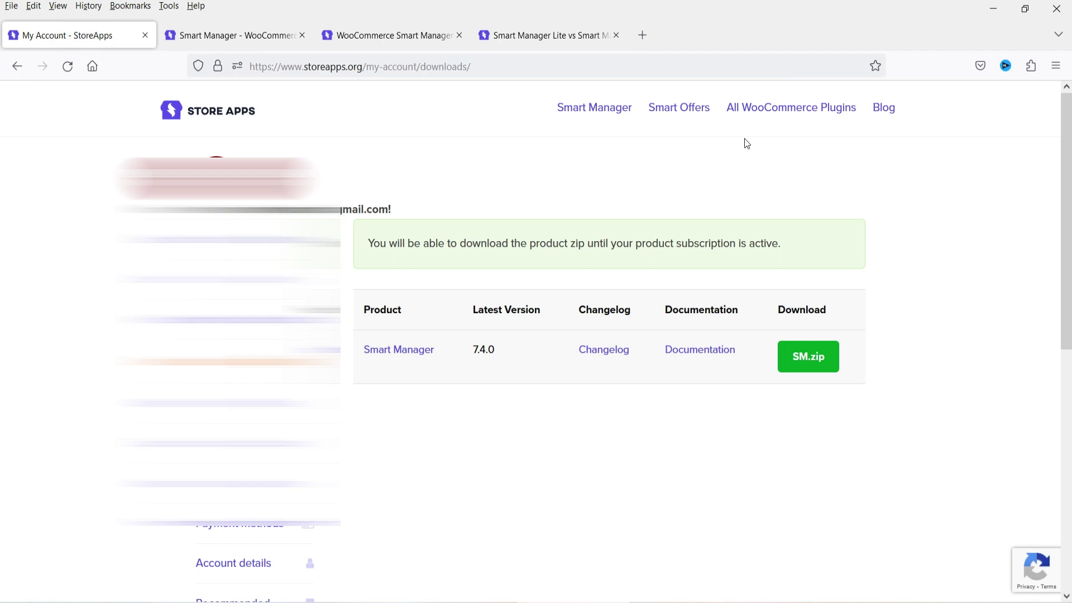
Download SM.zip from the StoreApps My Account page and dismiss the save prompt
{"action": "left_click", "coordinate": [819, 368]}
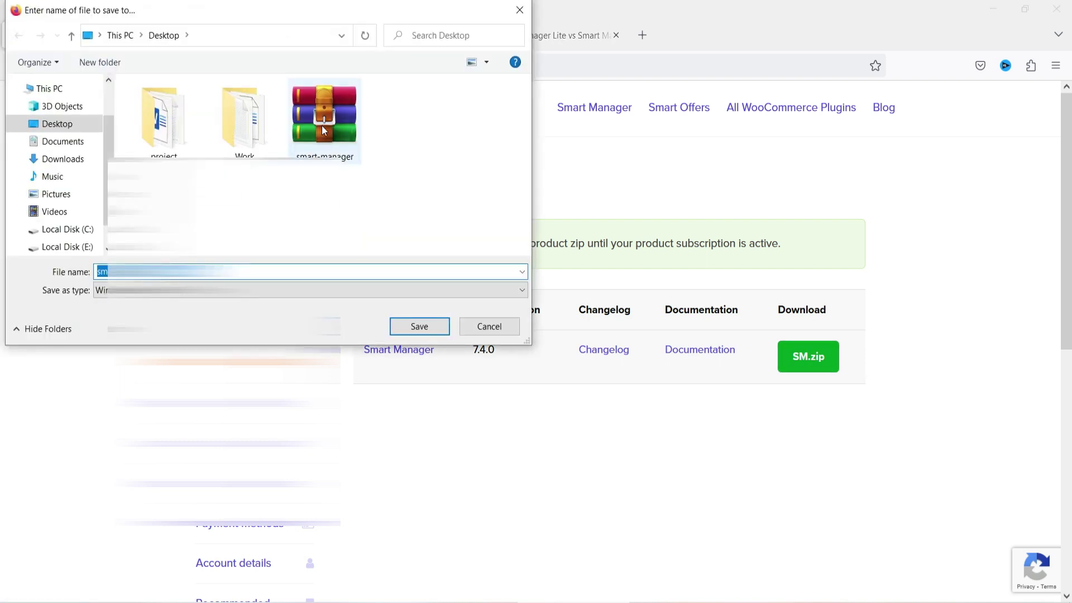
{"action": "left_click", "coordinate": [489, 327]}
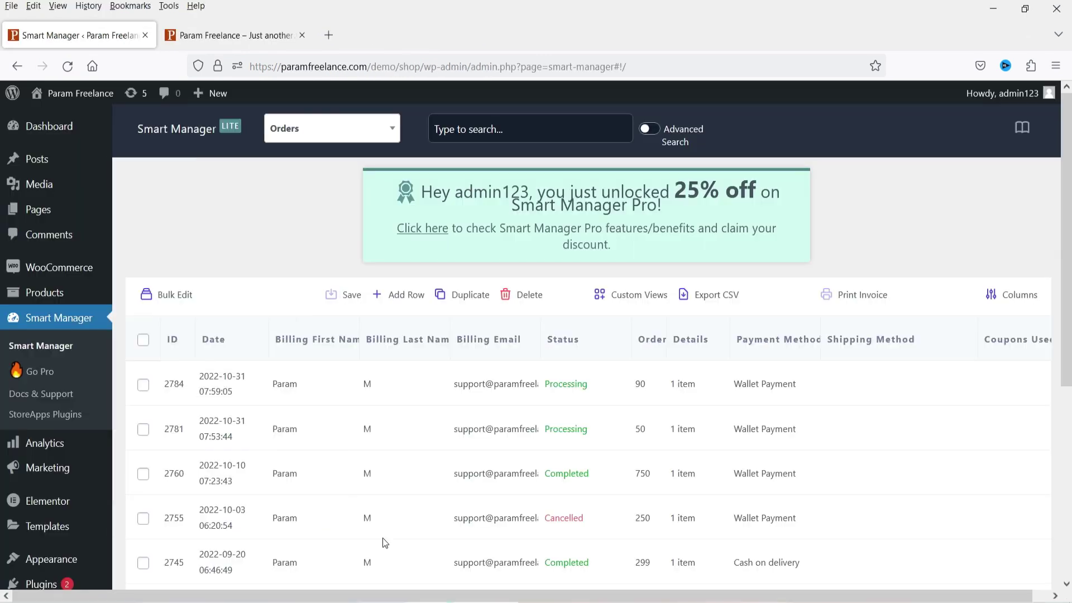
Choose smart-manager.zip from the Desktop in the Add Plugins upload panel
{"action": "scroll", "coordinate": [56, 347], "scroll_direction": "down", "scroll_amount": 2}
{"action": "mouse_move", "coordinate": [56, 507]}
{"action": "left_click", "coordinate": [130, 529]}
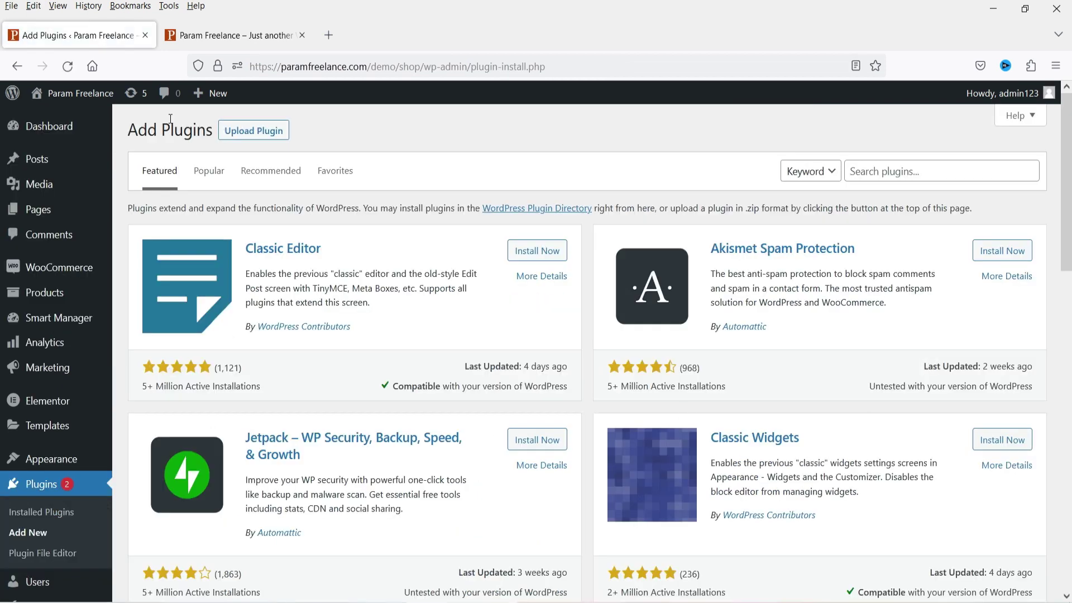
{"action": "left_click", "coordinate": [268, 133]}
{"action": "left_click", "coordinate": [499, 264]}
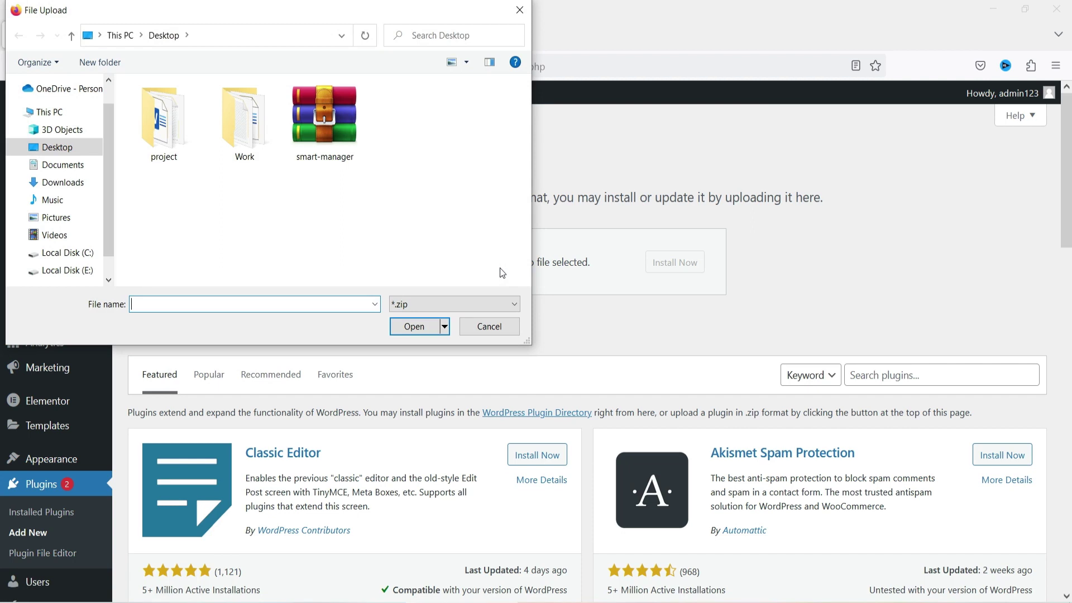
{"action": "left_click", "coordinate": [317, 143]}
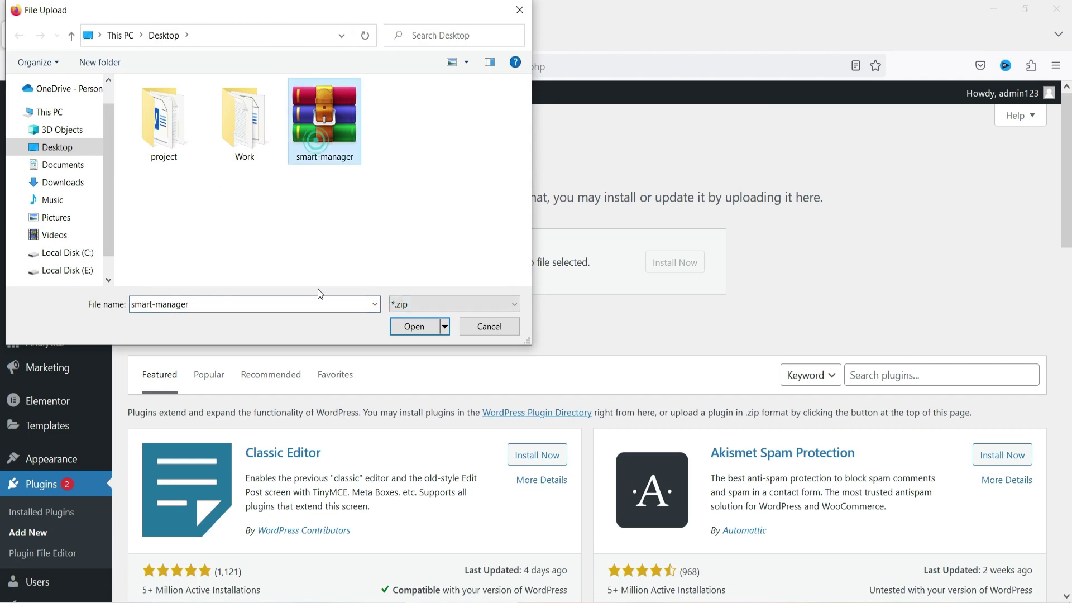
{"action": "left_click", "coordinate": [402, 329]}
Install the zip, replace the current Smart Manager with the uploaded version, and return to the installer
{"action": "left_click", "coordinate": [681, 271]}
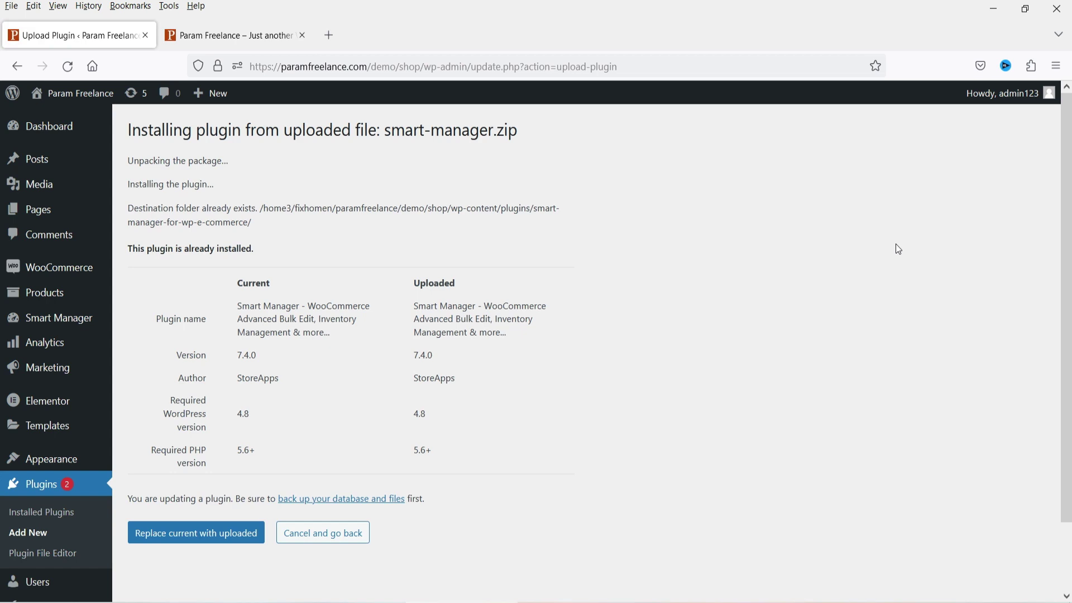
{"action": "left_click", "coordinate": [180, 546]}
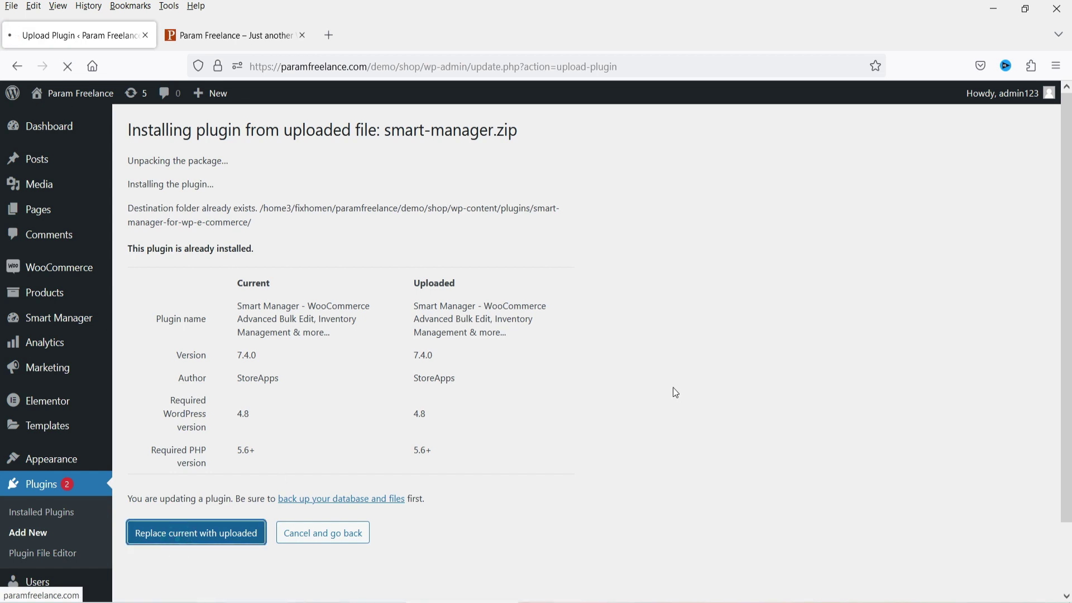
{"action": "left_click", "coordinate": [184, 257]}
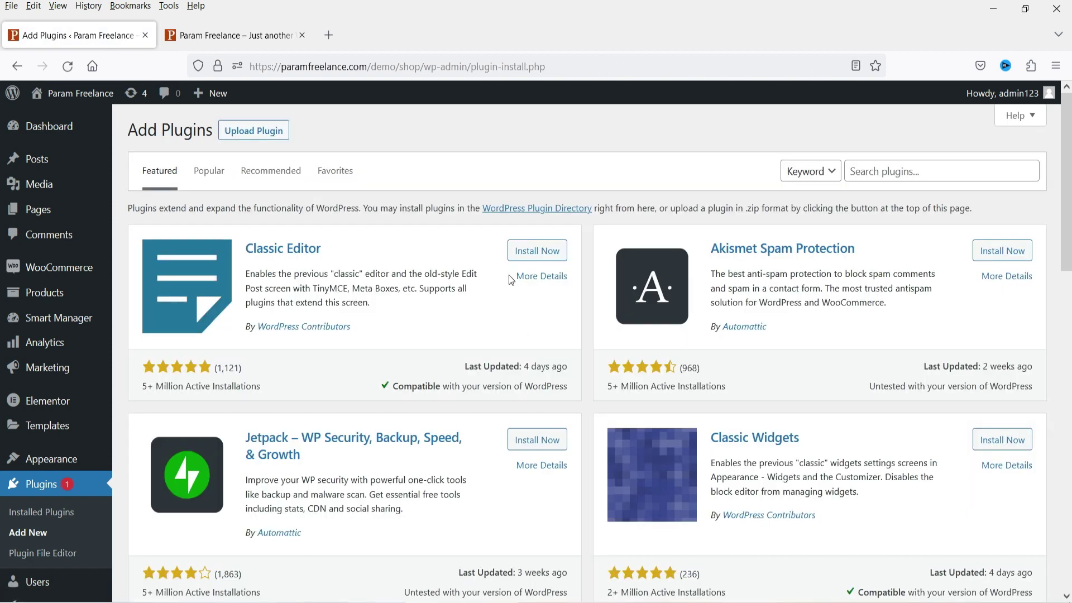
In Smart Manager, accept the privacy policy and connect the store with an existing StoreApps account
{"action": "mouse_move", "coordinate": [31, 322]}
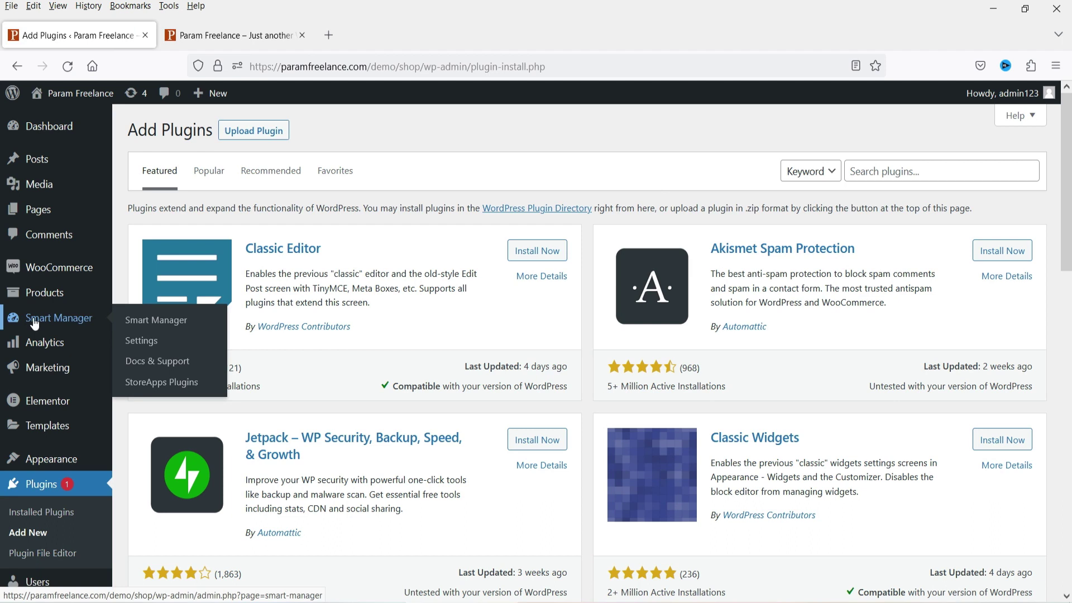
{"action": "left_click", "coordinate": [149, 320]}
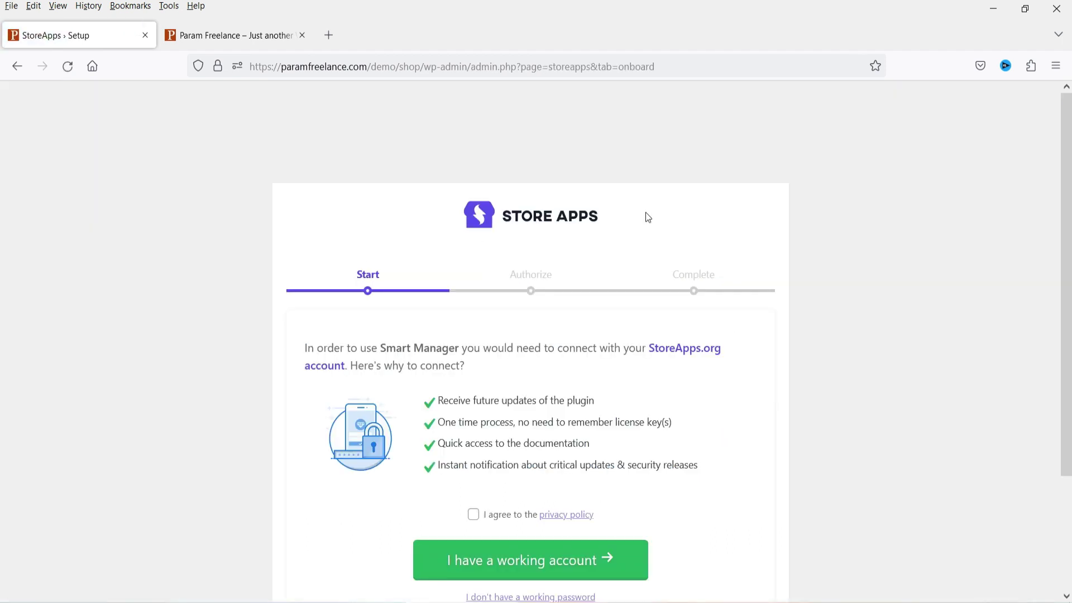
{"action": "scroll", "coordinate": [928, 223], "scroll_direction": "down", "scroll_amount": 2}
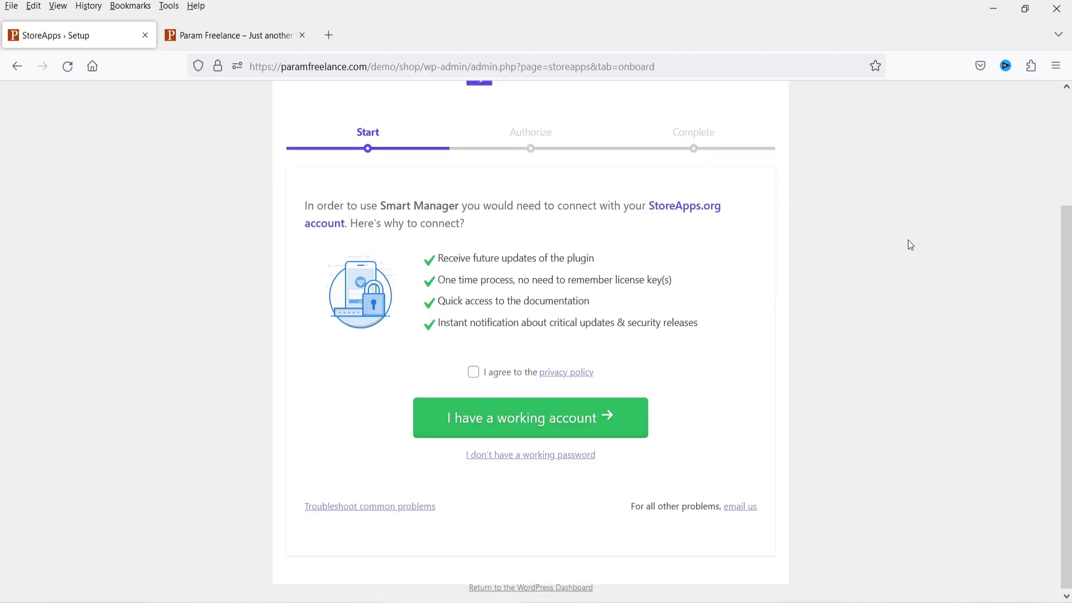
{"action": "scroll", "coordinate": [910, 244], "scroll_direction": "up", "scroll_amount": 2}
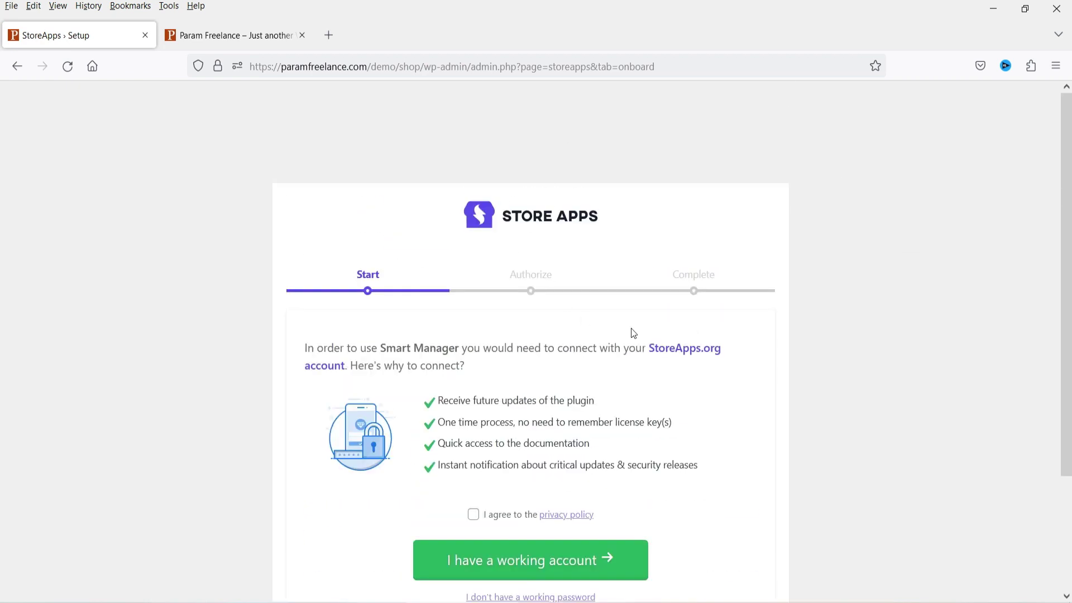
{"action": "scroll", "coordinate": [866, 277], "scroll_direction": "down", "scroll_amount": 2}
{"action": "left_click", "coordinate": [473, 371]}
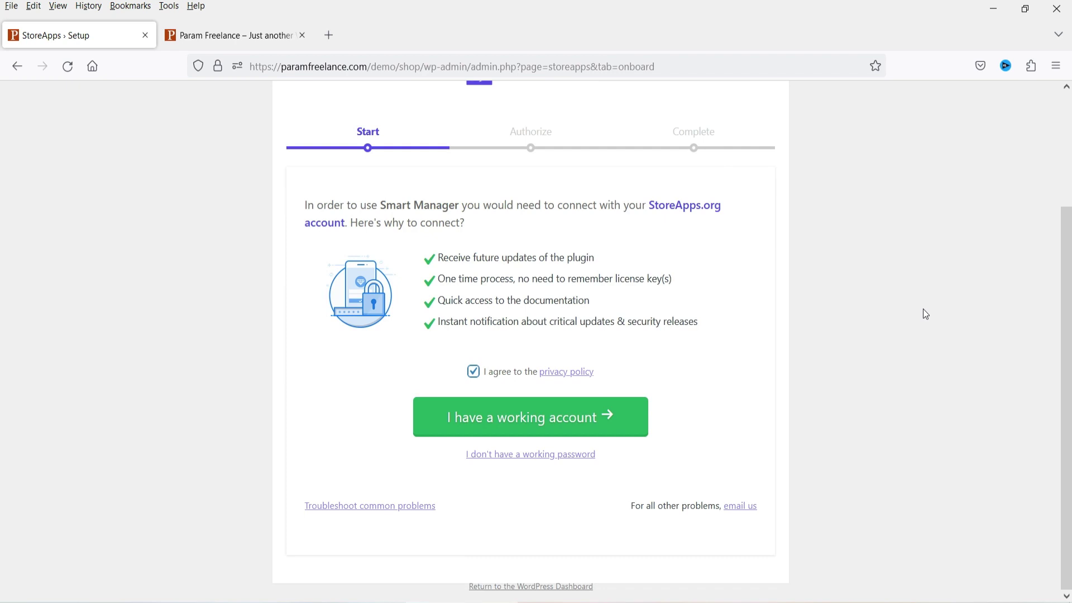
{"action": "left_click", "coordinate": [518, 423]}
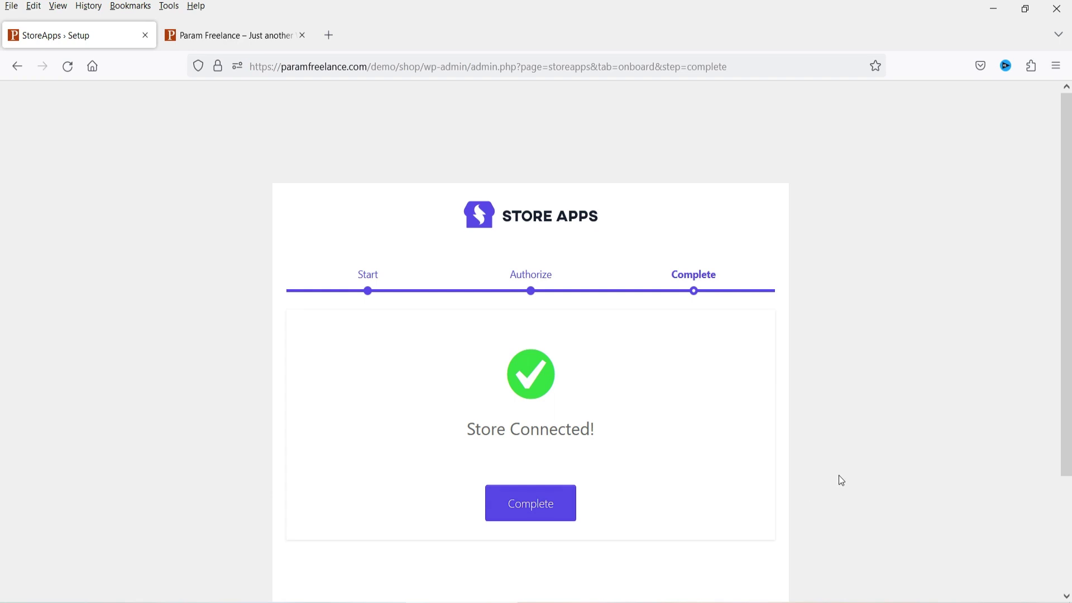
{"action": "left_click", "coordinate": [520, 502]}
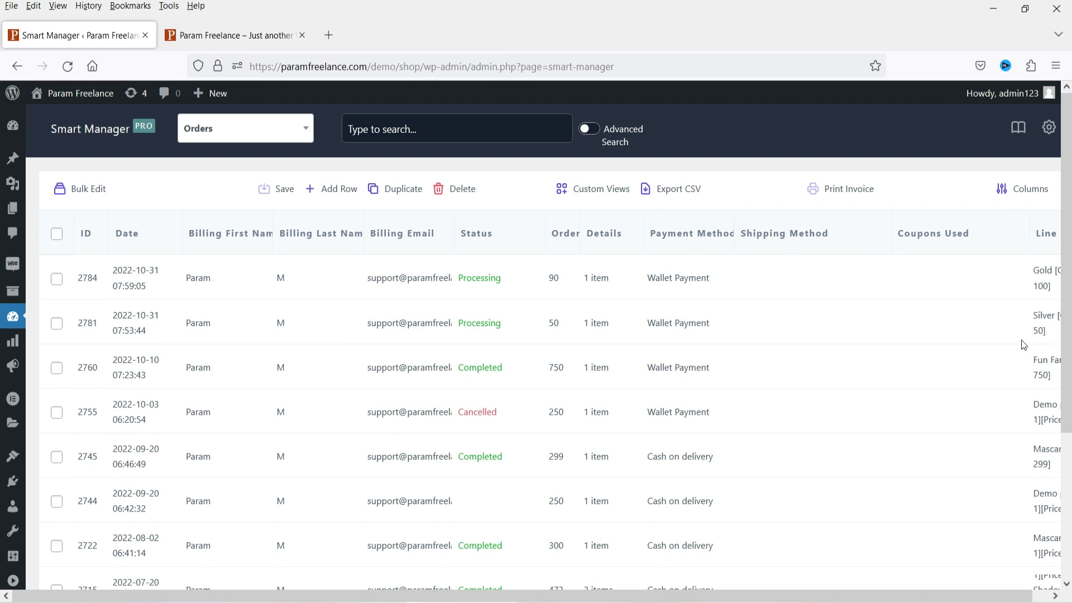
Switch the grid to Products and tick Orange Shirt, Eyebrow Pencil and Mascara 2
{"action": "left_click", "coordinate": [261, 137]}
{"action": "left_click", "coordinate": [247, 233]}
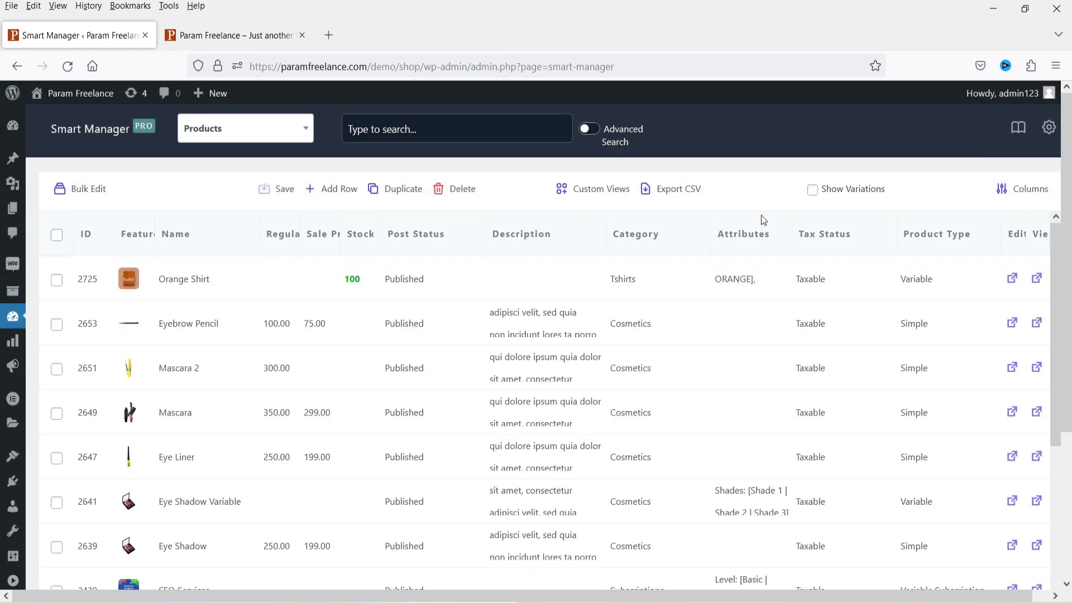
{"action": "left_click", "coordinate": [56, 279]}
{"action": "left_click", "coordinate": [56, 324]}
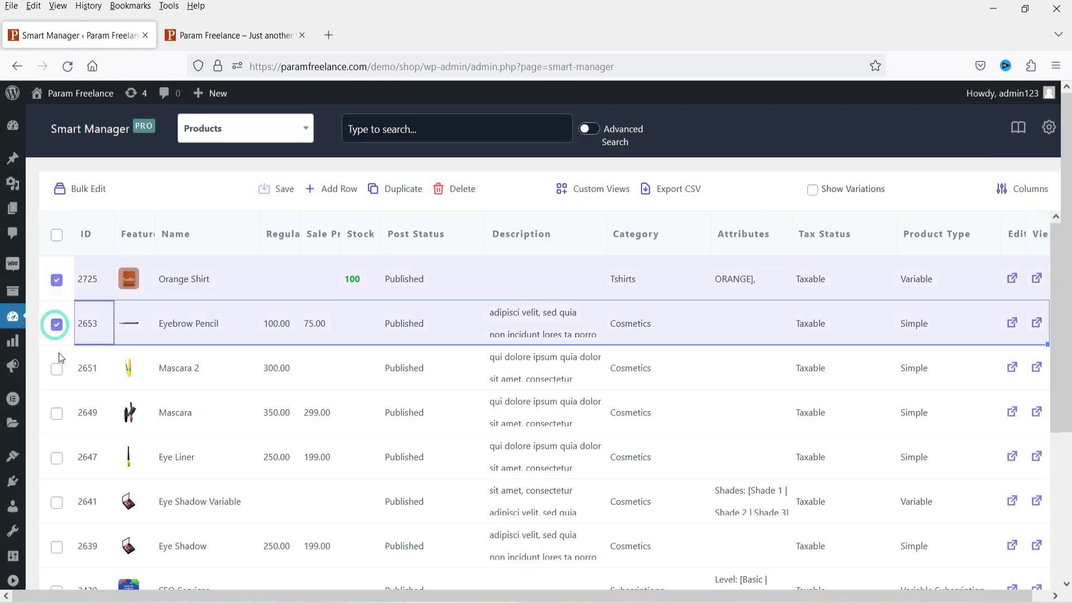
{"action": "left_click", "coordinate": [56, 368]}
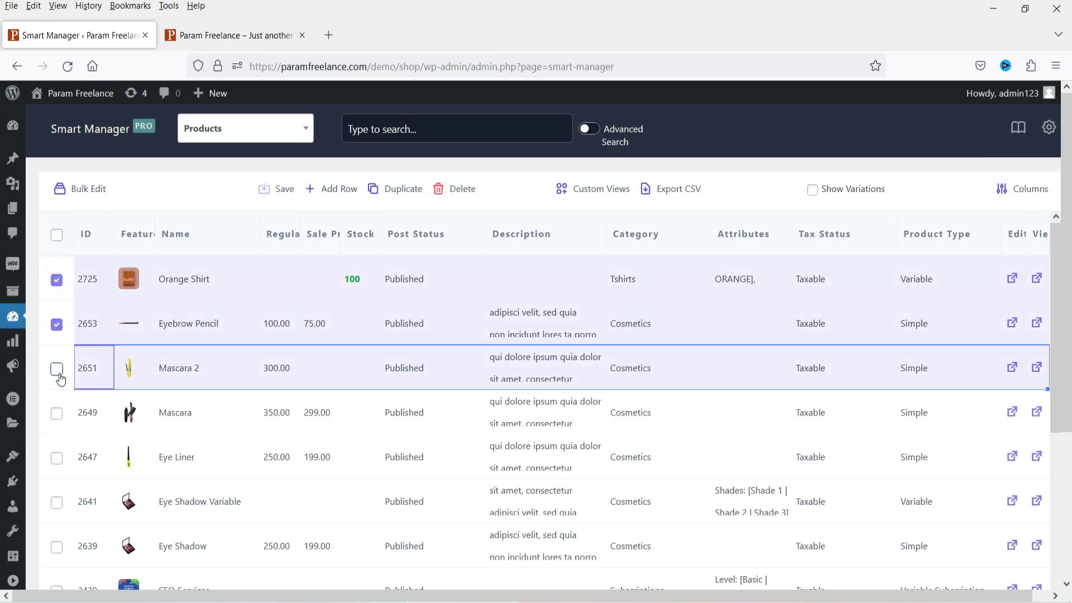
Start a Regular Price bulk edit on the ticked products, then cancel it without applying
{"action": "left_click", "coordinate": [83, 186]}
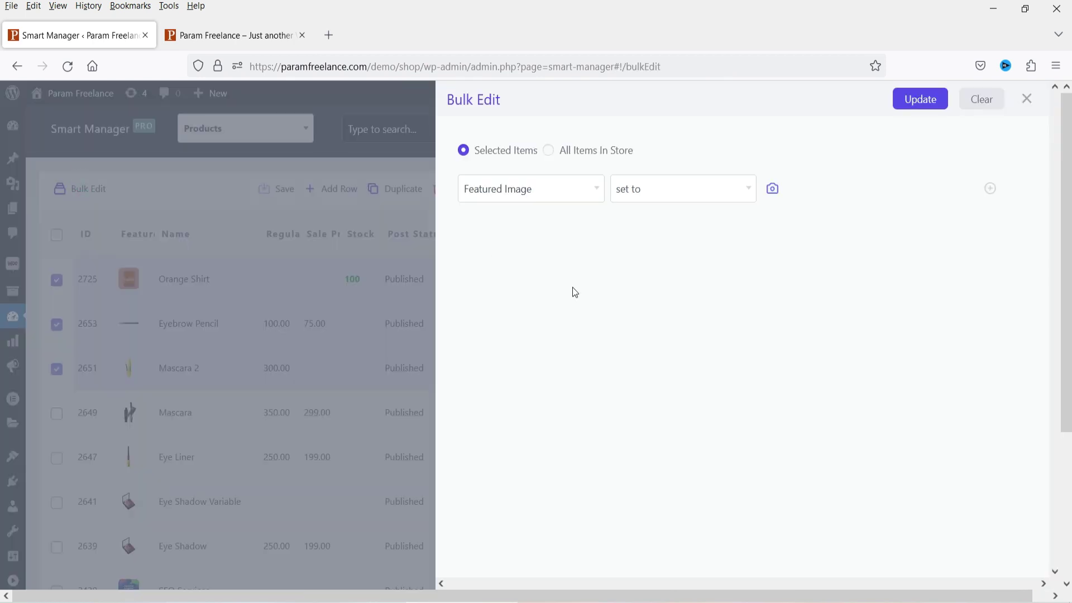
{"action": "left_click", "coordinate": [521, 189]}
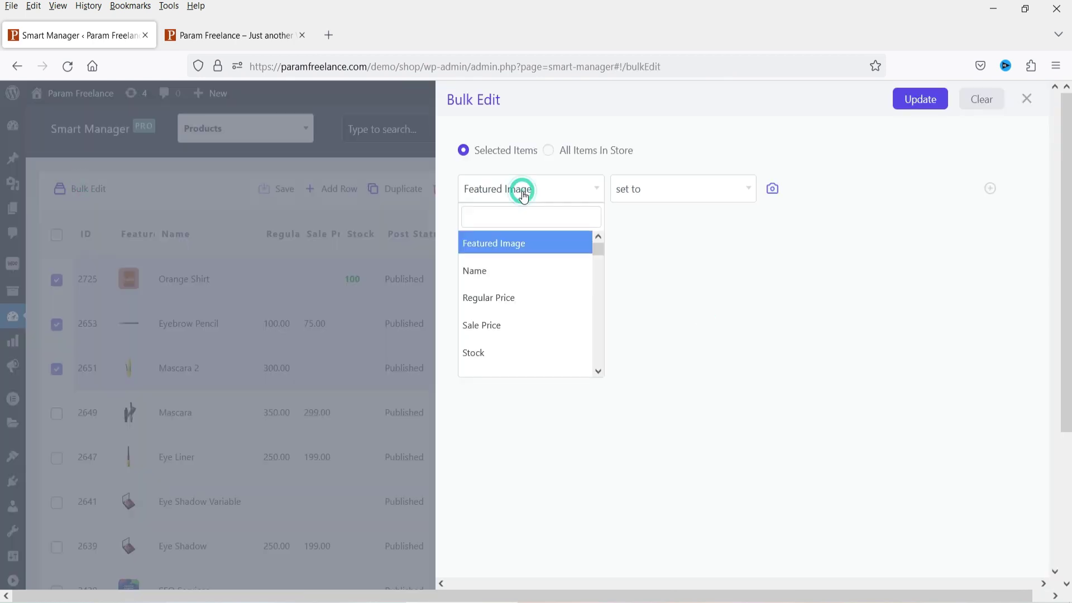
{"action": "left_click", "coordinate": [508, 299]}
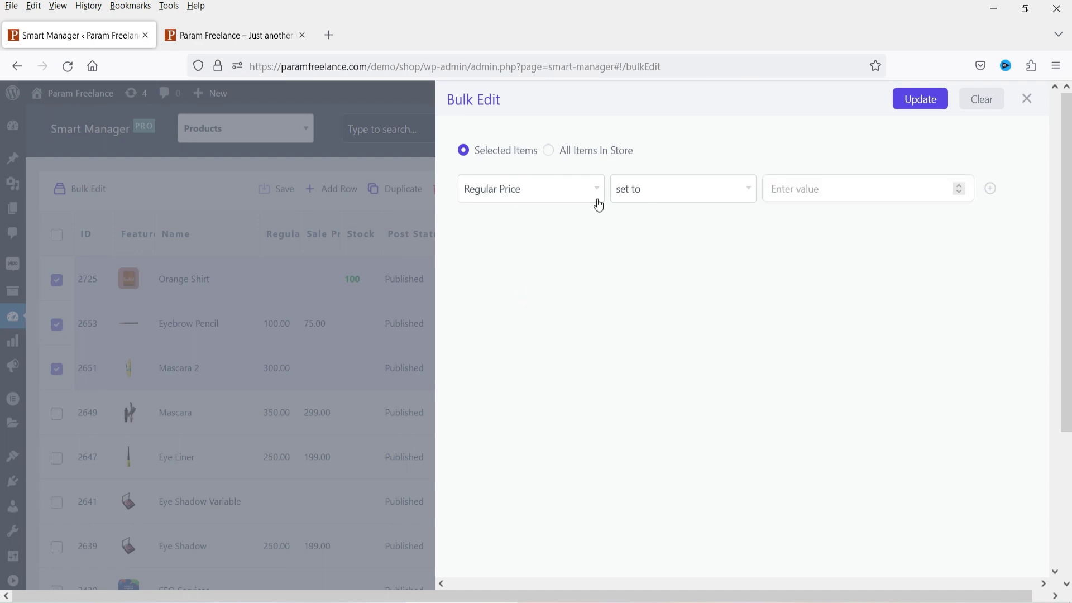
{"action": "left_click", "coordinate": [648, 191]}
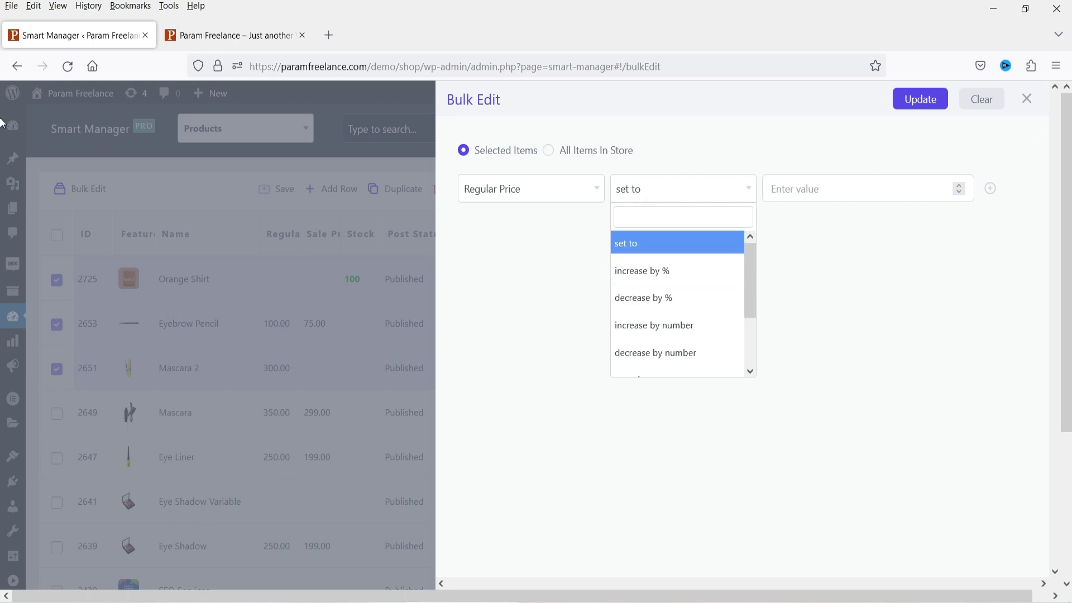
{"action": "left_click", "coordinate": [1027, 99]}
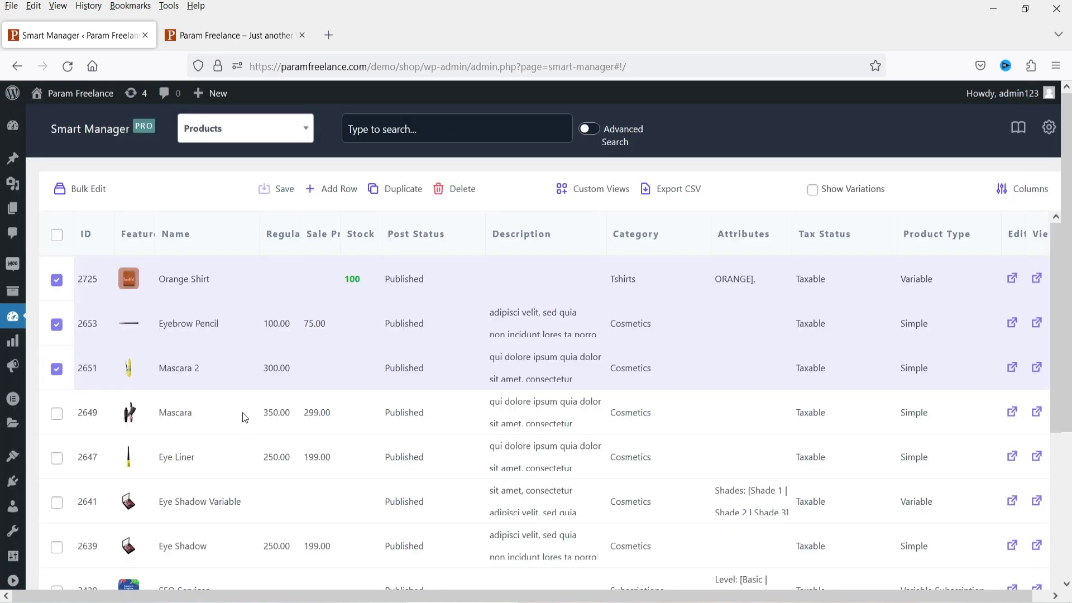
Untick all three products, then tick only Eyebrow Pencil and Mascara 2
{"action": "left_click", "coordinate": [57, 279]}
{"action": "left_click", "coordinate": [56, 323]}
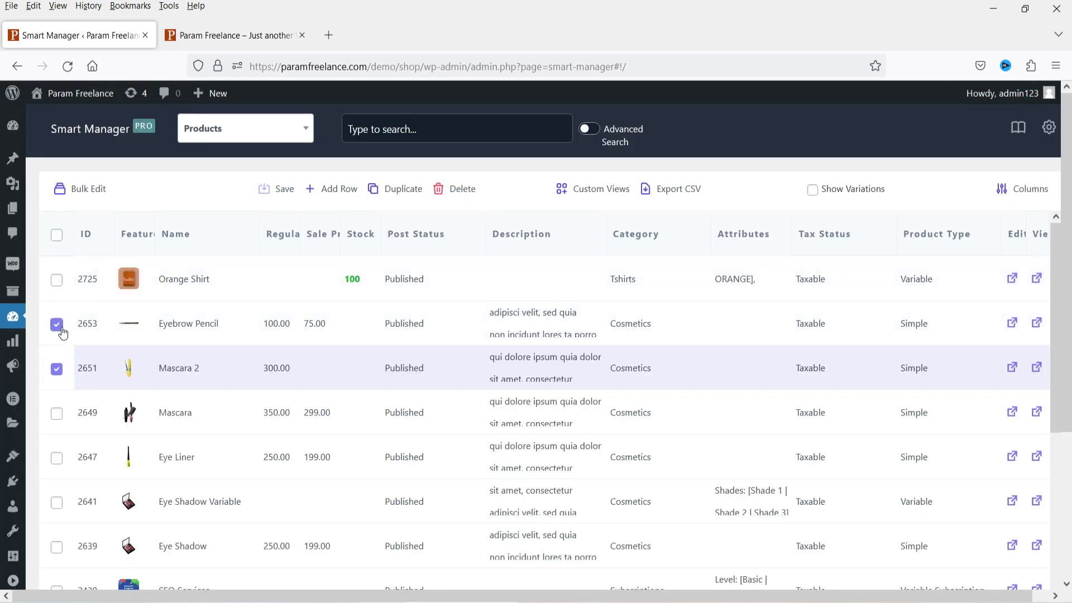
{"action": "left_click", "coordinate": [56, 369]}
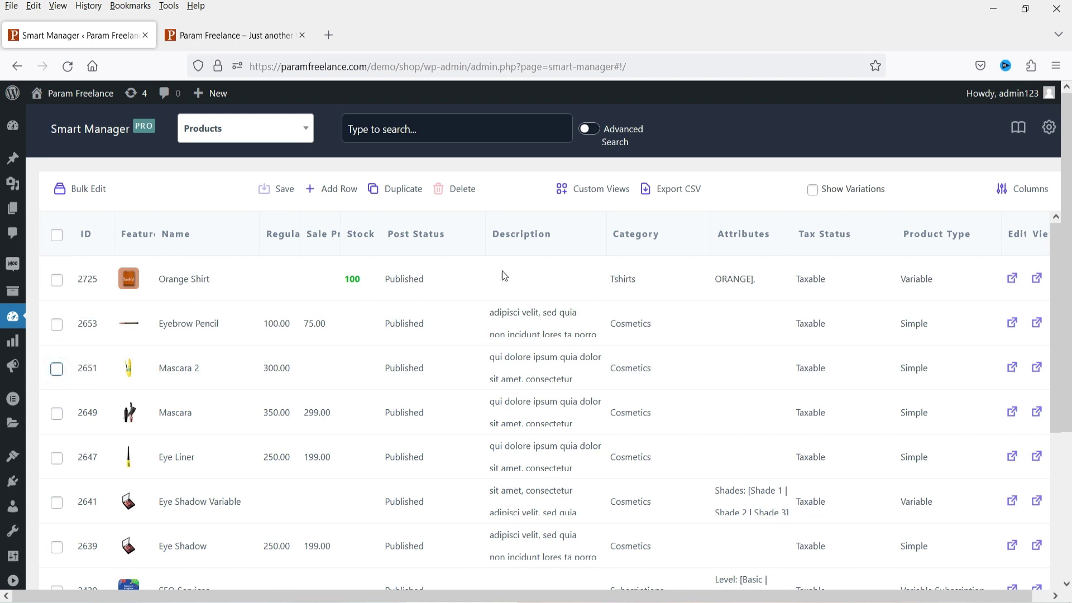
{"action": "left_click", "coordinate": [57, 330]}
{"action": "left_click", "coordinate": [57, 371]}
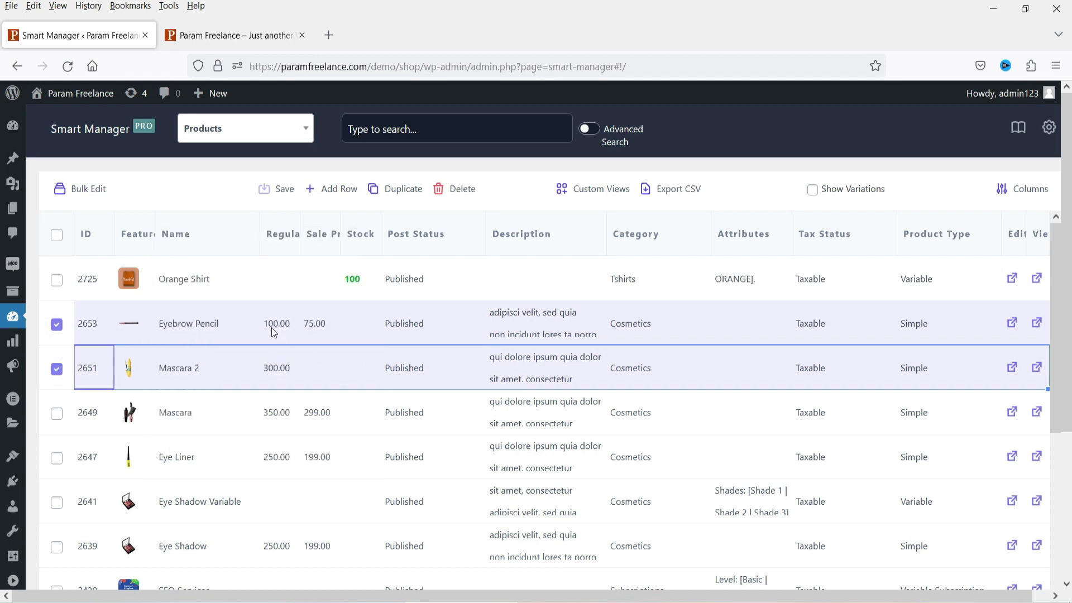
Bulk-edit their Regular Price to increase by the number 20
{"action": "left_click", "coordinate": [84, 191]}
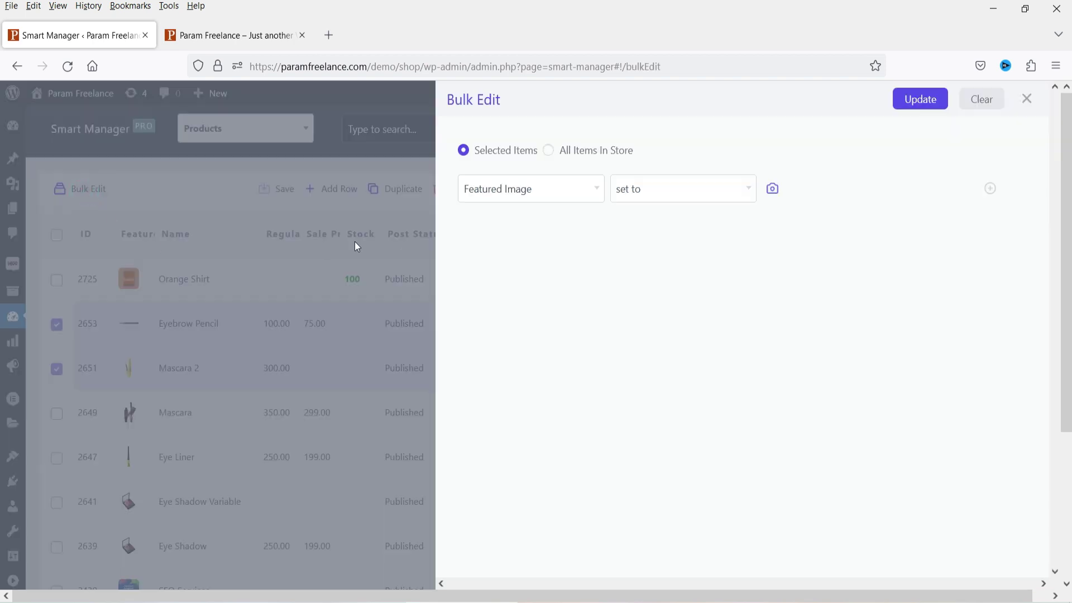
{"action": "left_click", "coordinate": [507, 188]}
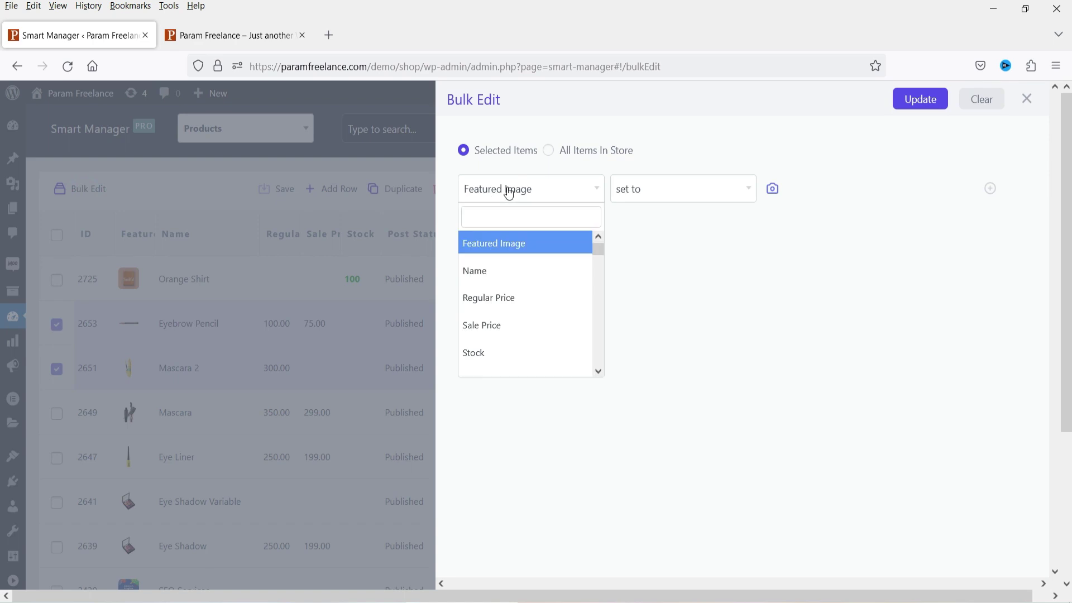
{"action": "left_click", "coordinate": [503, 298]}
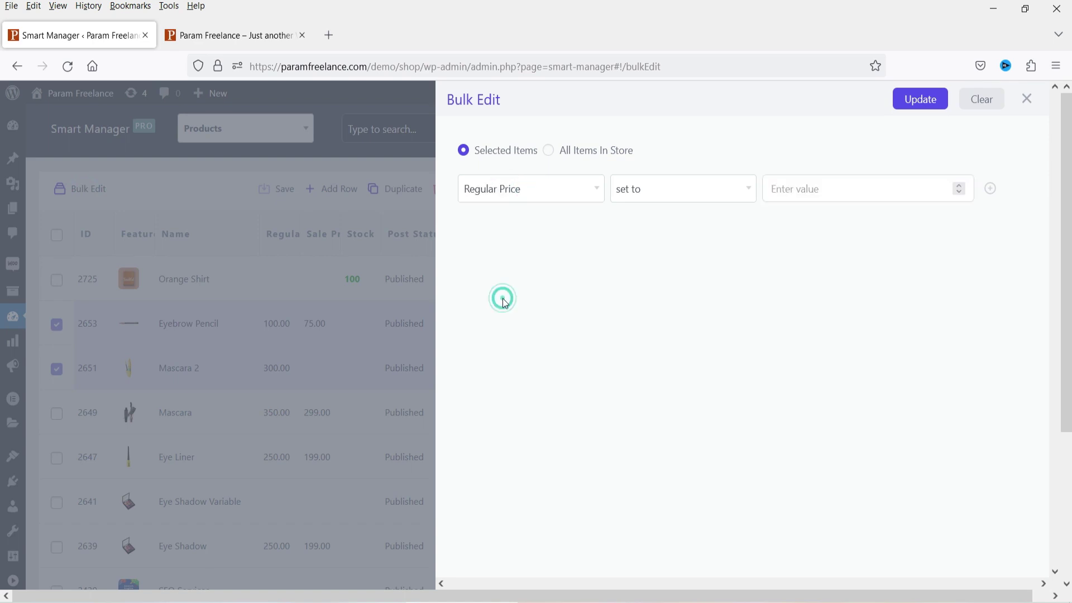
{"action": "left_click", "coordinate": [644, 195]}
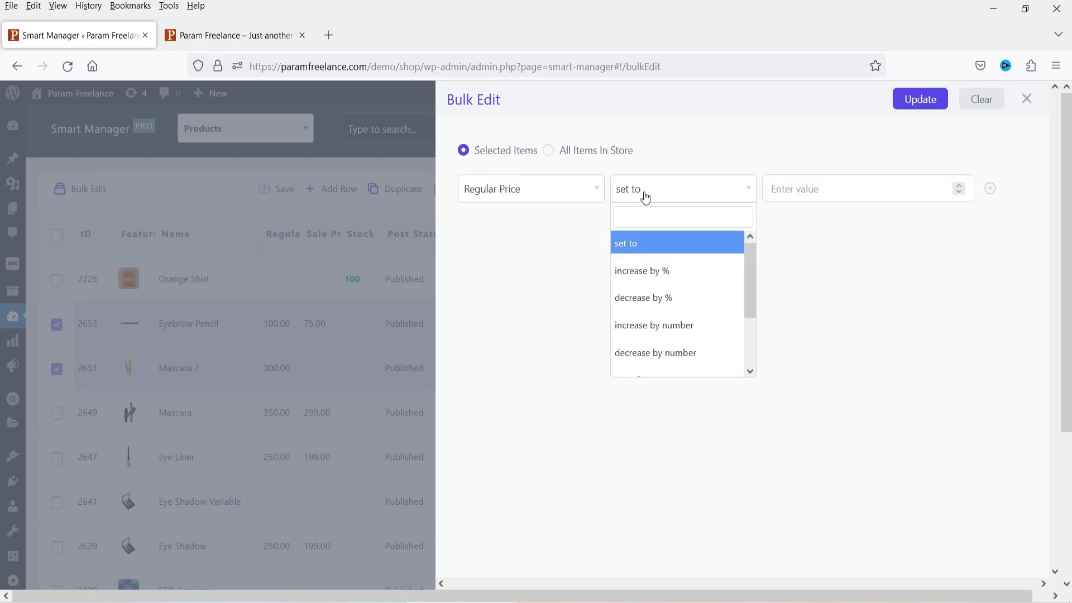
{"action": "left_click", "coordinate": [694, 328]}
{"action": "left_click", "coordinate": [785, 190]}
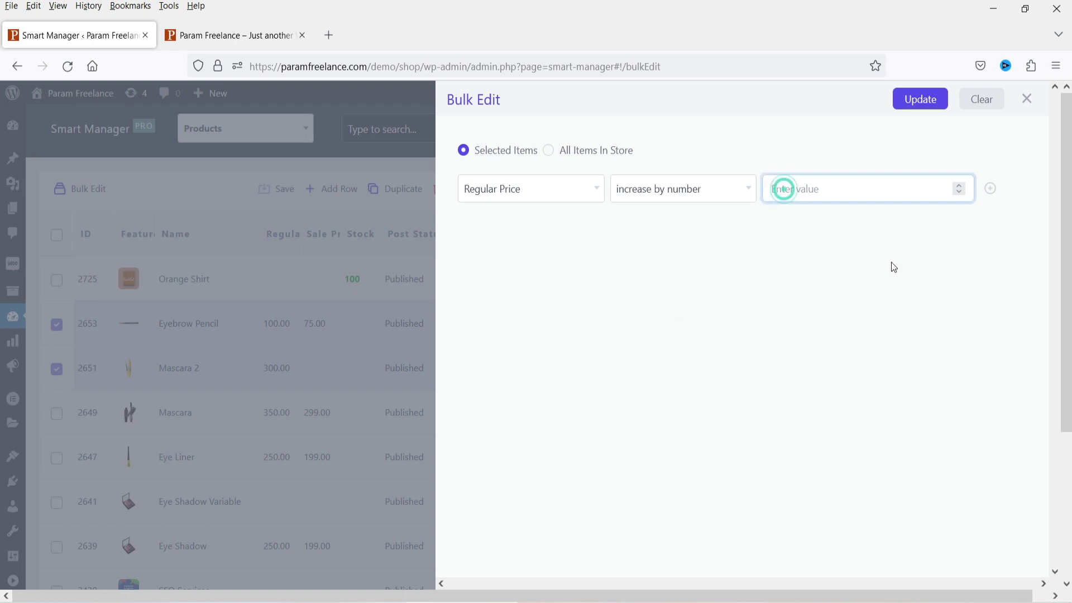
{"action": "type", "text": "20"}
{"action": "left_click", "coordinate": [918, 100]}
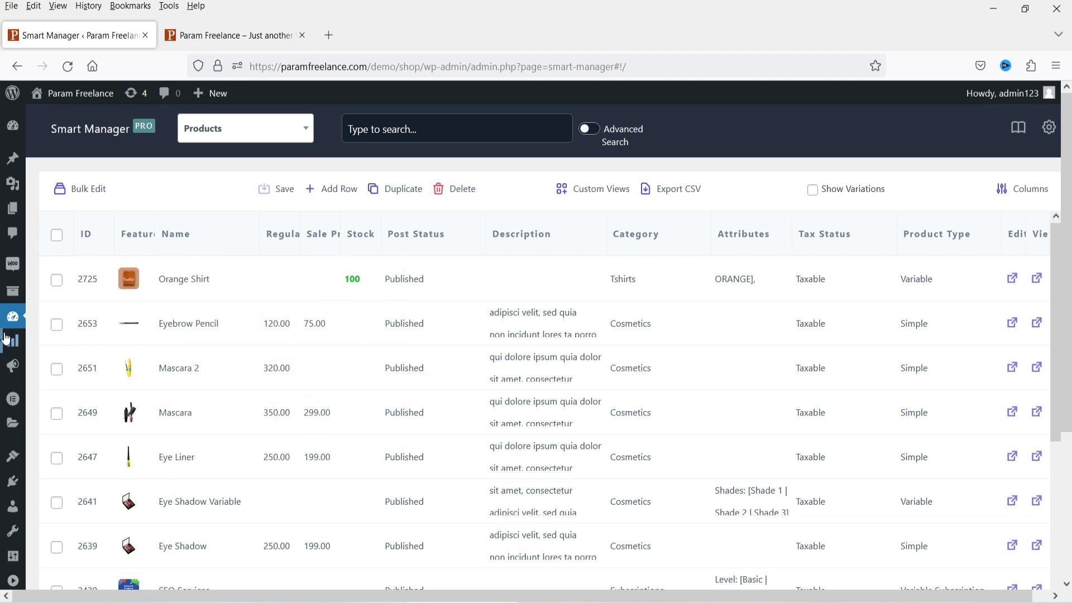
Show product variations in the grid, then hide them again
{"action": "left_click", "coordinate": [813, 189]}
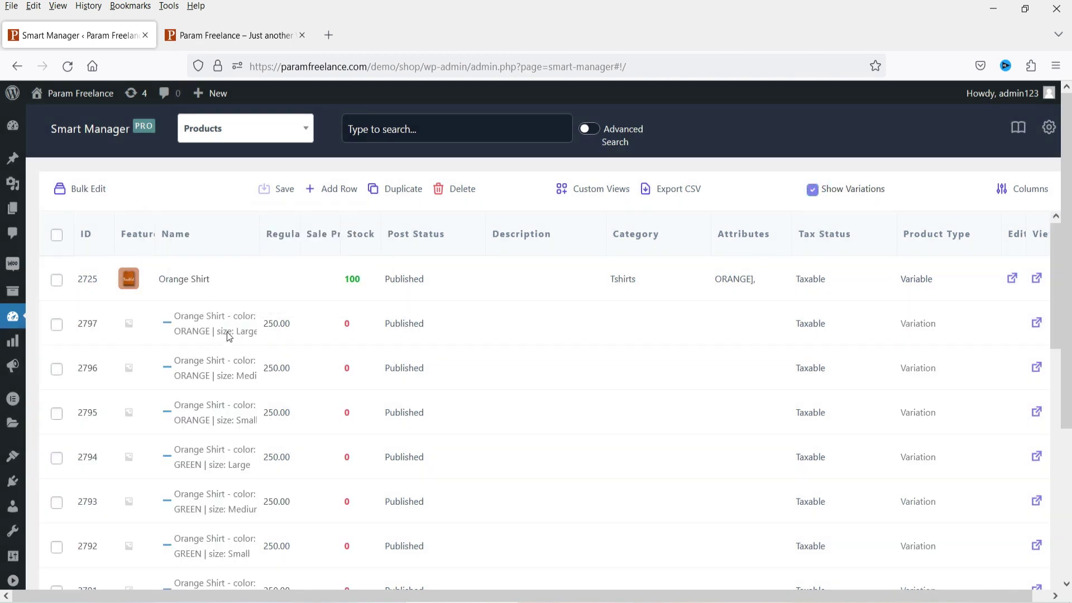
{"action": "left_click", "coordinate": [546, 278]}
{"action": "left_click", "coordinate": [812, 190]}
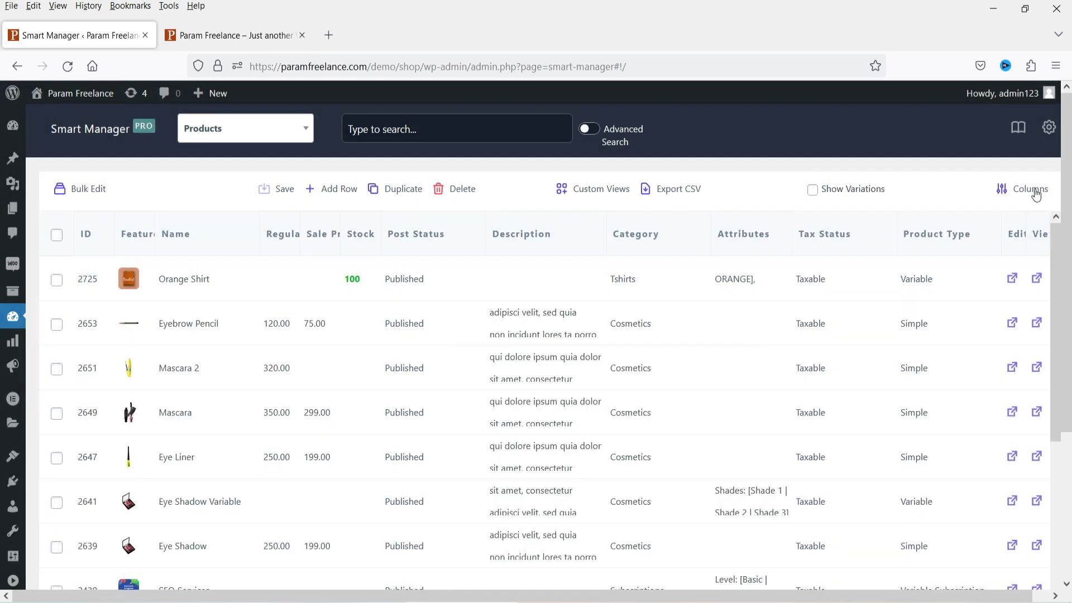
In the column manager, move the Id entry below Attribute Size and close the panel
{"action": "left_click", "coordinate": [1033, 191]}
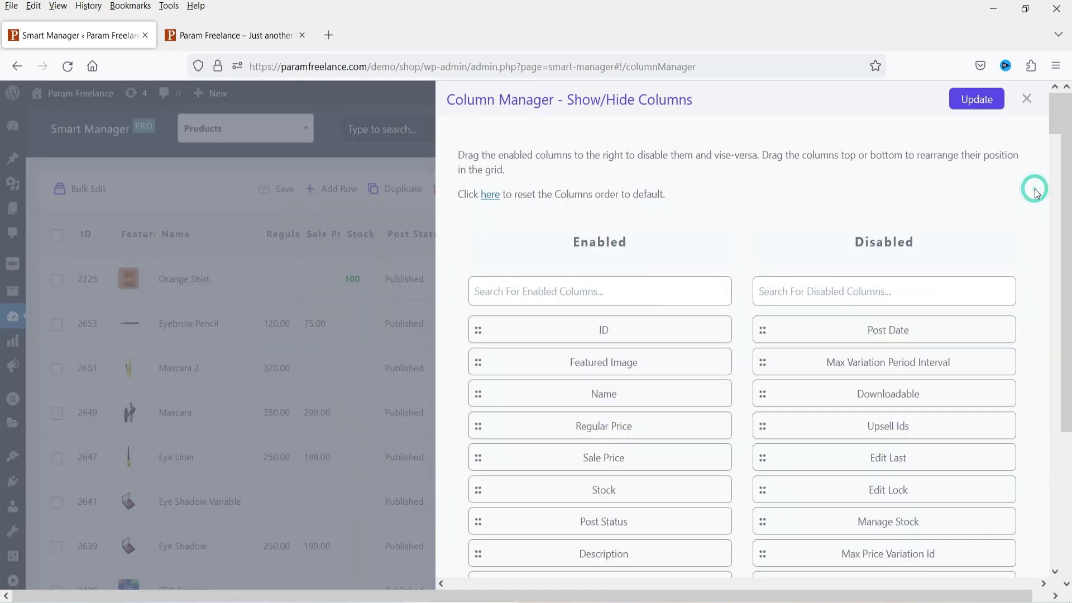
{"action": "scroll", "coordinate": [622, 307], "scroll_direction": "down", "scroll_amount": 5}
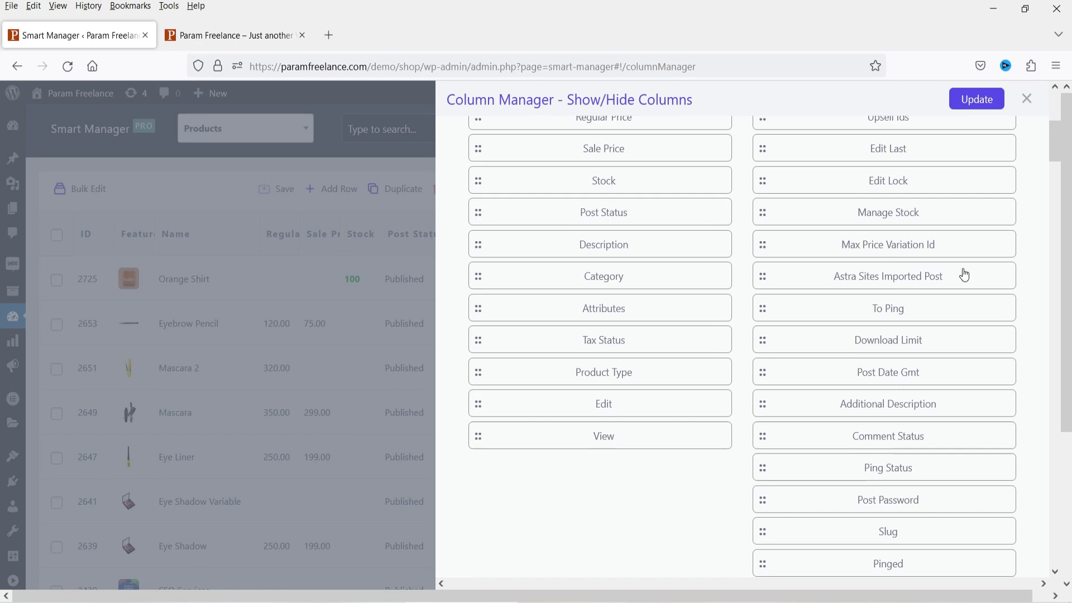
{"action": "scroll", "coordinate": [928, 318], "scroll_direction": "up", "scroll_amount": 6}
{"action": "scroll", "coordinate": [899, 330], "scroll_direction": "down", "scroll_amount": 3}
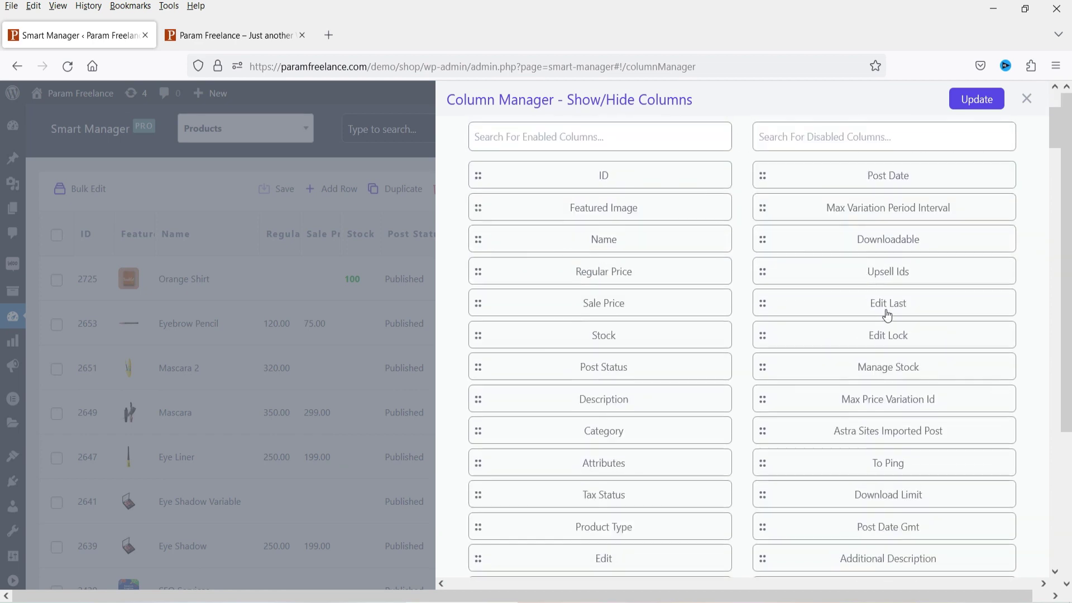
{"action": "scroll", "coordinate": [888, 312], "scroll_direction": "down", "scroll_amount": 3}
{"action": "scroll", "coordinate": [879, 268], "scroll_direction": "down", "scroll_amount": 3}
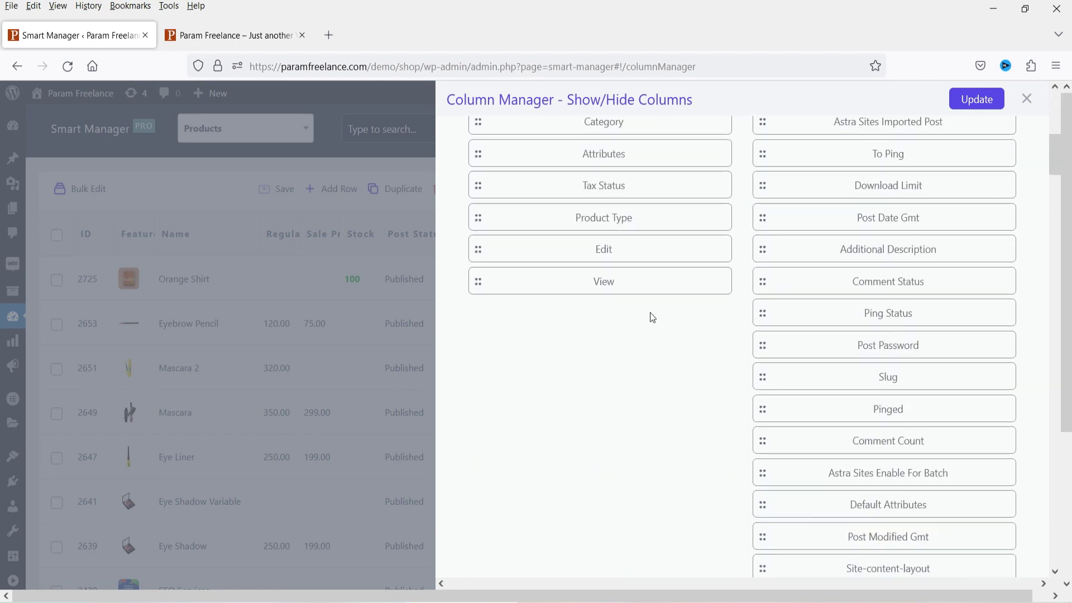
{"action": "scroll", "coordinate": [721, 382], "scroll_direction": "up", "scroll_amount": 8}
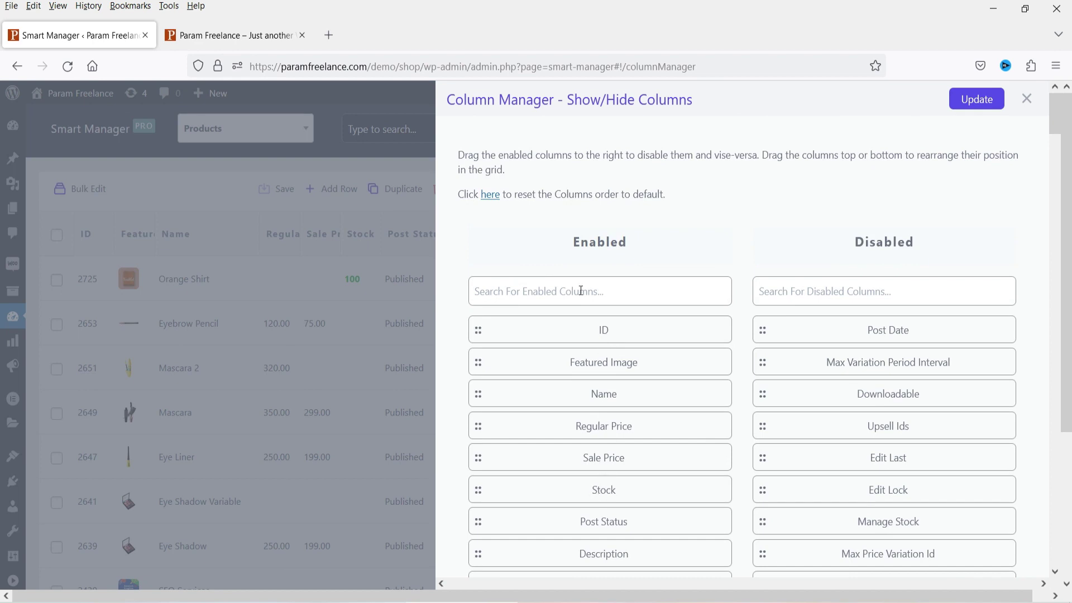
{"action": "scroll", "coordinate": [985, 249], "scroll_direction": "down", "scroll_amount": 3}
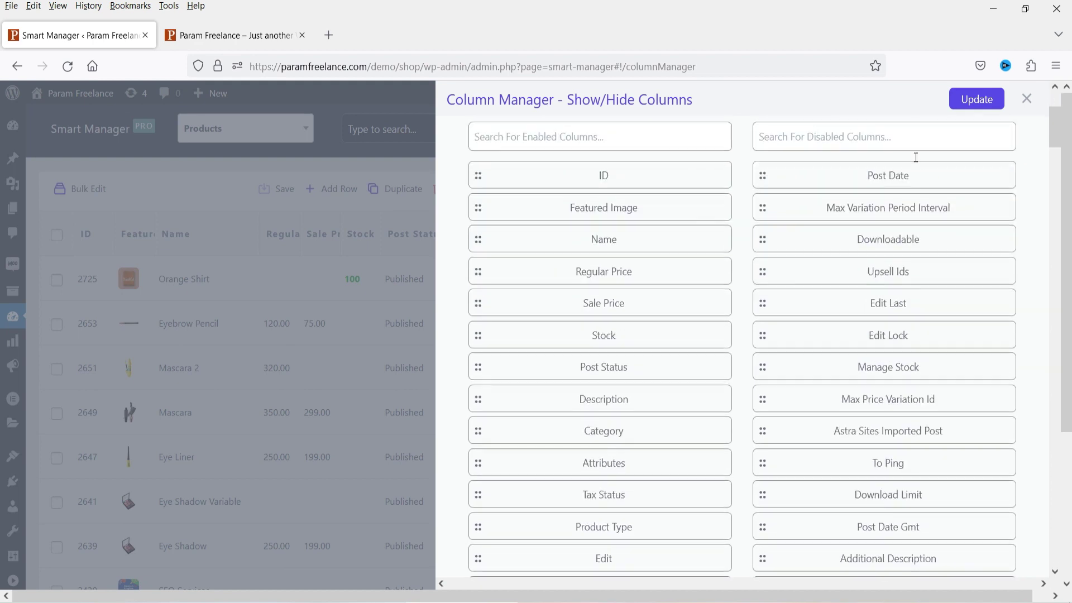
{"action": "scroll", "coordinate": [936, 445], "scroll_direction": "down", "scroll_amount": 5}
{"action": "scroll", "coordinate": [913, 394], "scroll_direction": "down", "scroll_amount": 4}
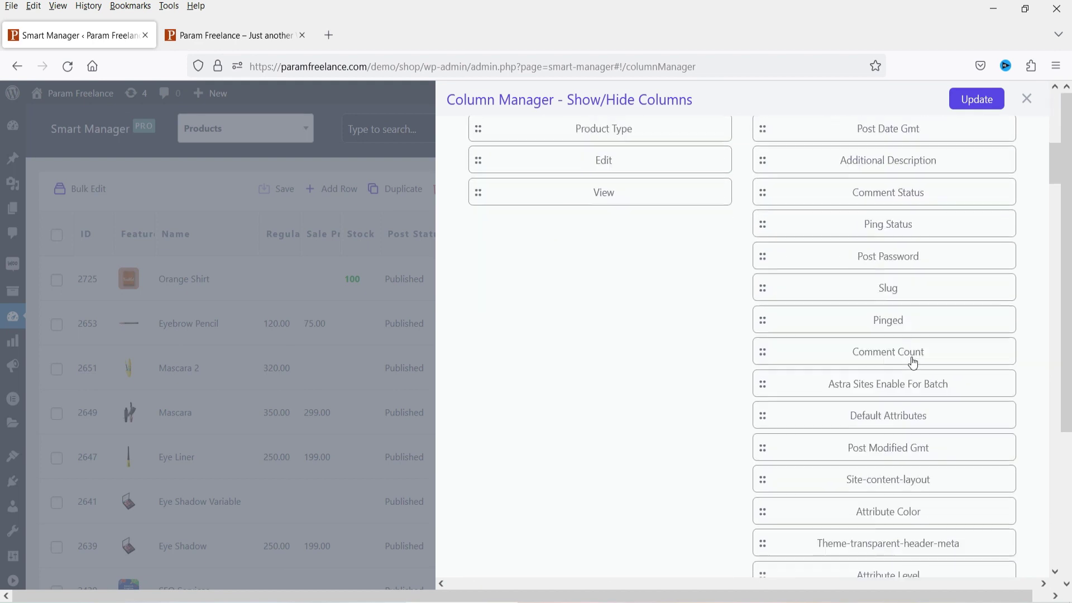
{"action": "scroll", "coordinate": [904, 346], "scroll_direction": "down", "scroll_amount": 3}
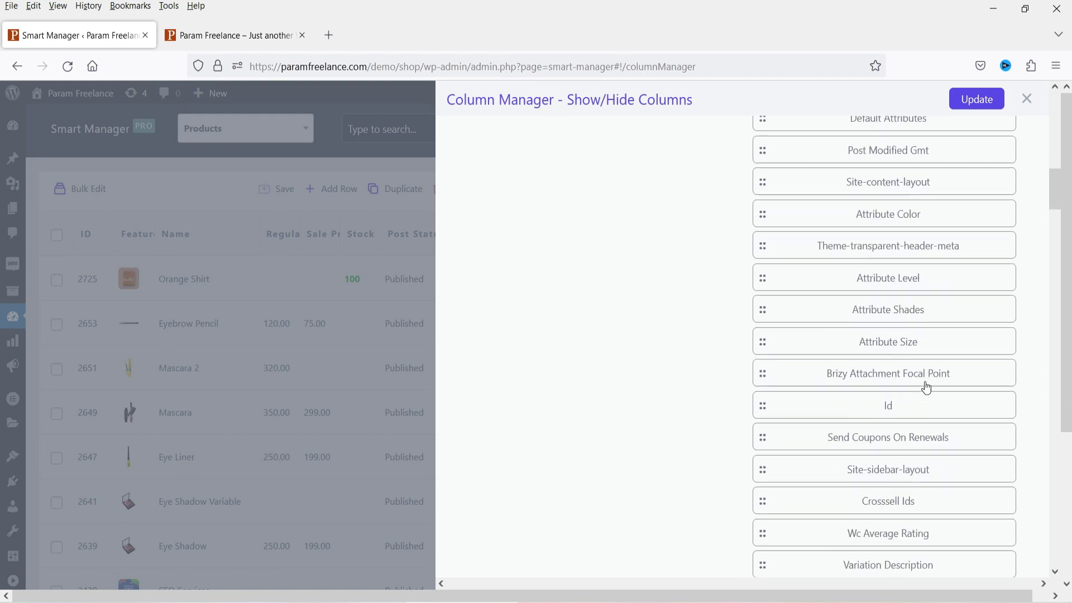
{"action": "left_click_drag", "start_coordinate": [892, 407], "coordinate": [875, 385]}
{"action": "scroll", "coordinate": [598, 263], "scroll_direction": "up", "scroll_amount": 6}
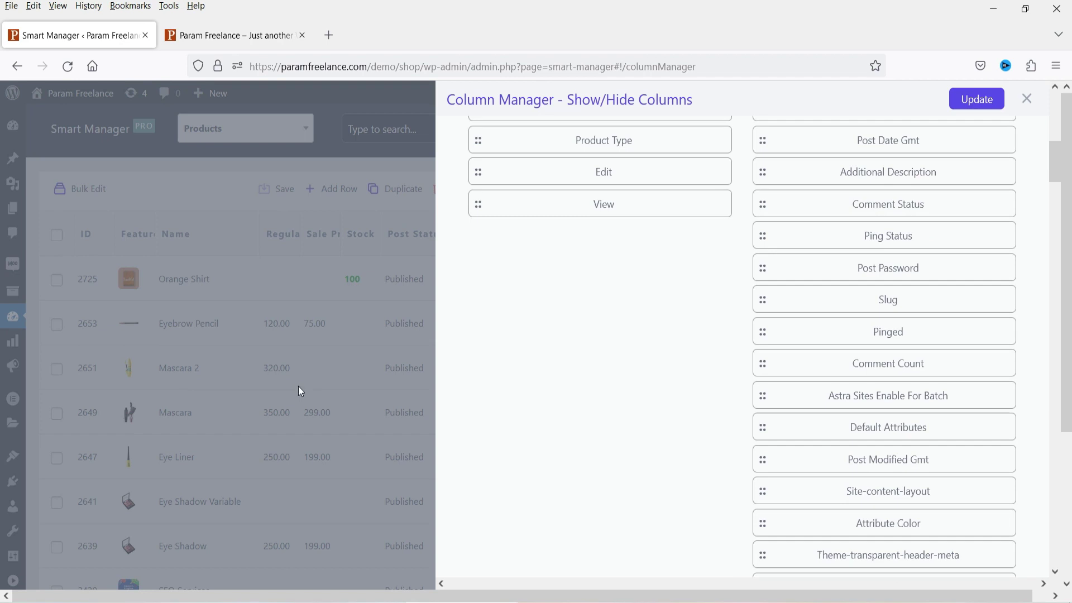
{"action": "left_click", "coordinate": [1026, 99]}
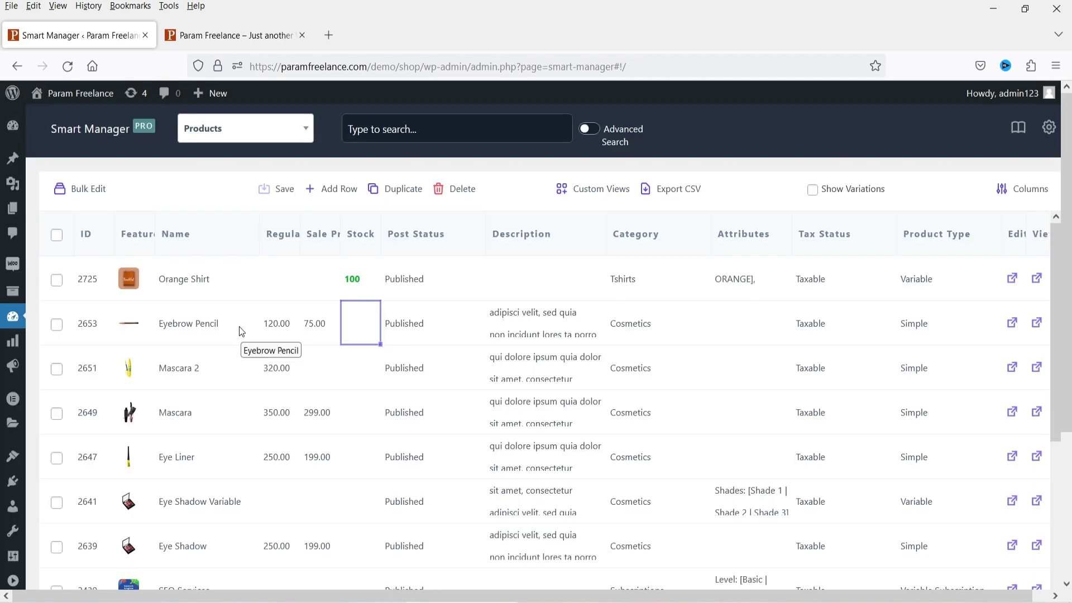
Change Eyebrow Pencil's regular price inline from 120.00 to 100.00
{"action": "double_click", "coordinate": [274, 328]}
{"action": "left_click", "coordinate": [271, 310]}
{"action": "left_click_drag", "start_coordinate": [268, 309], "coordinate": [271, 309]}
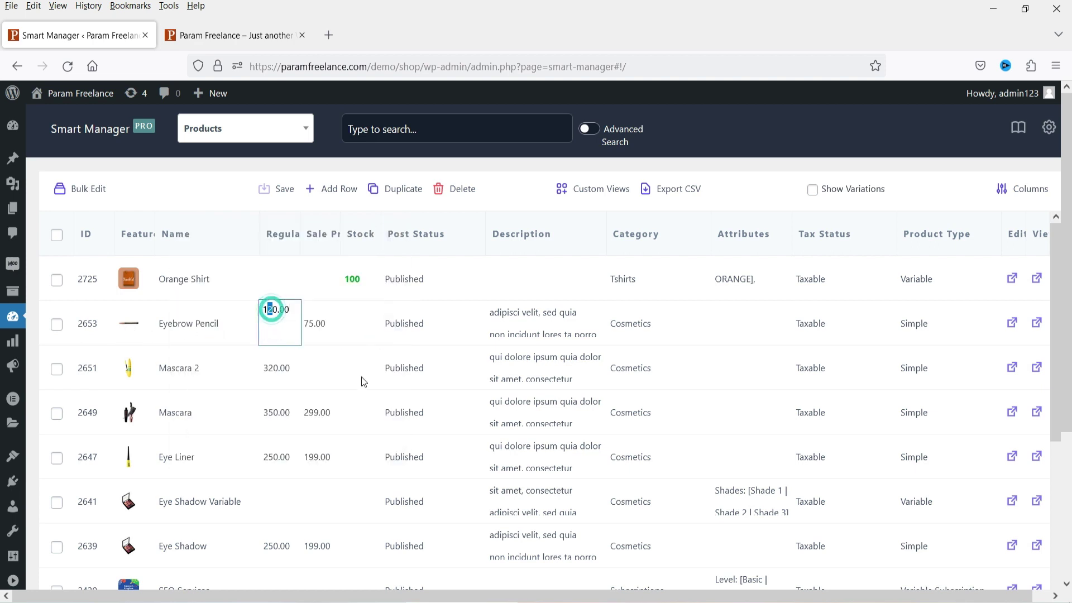
{"action": "type", "text": "0"}
{"action": "key", "text": "Return"}
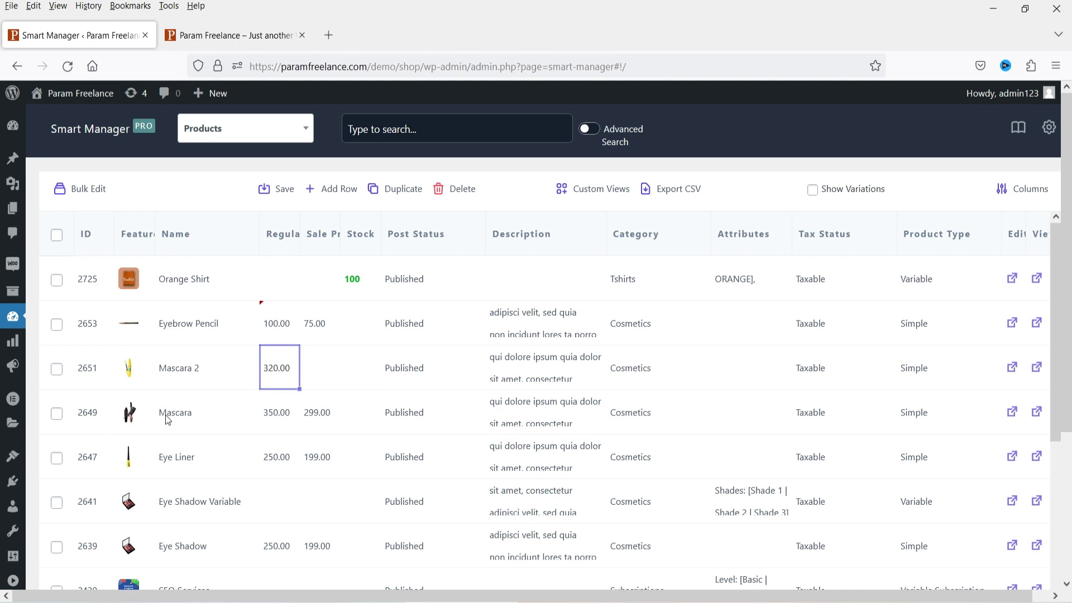
Change Mascara's regular price inline from 350.00 to 330.00
{"action": "left_click", "coordinate": [275, 418]}
{"action": "double_click", "coordinate": [275, 418]}
{"action": "left_click_drag", "start_coordinate": [267, 399], "coordinate": [272, 398]}
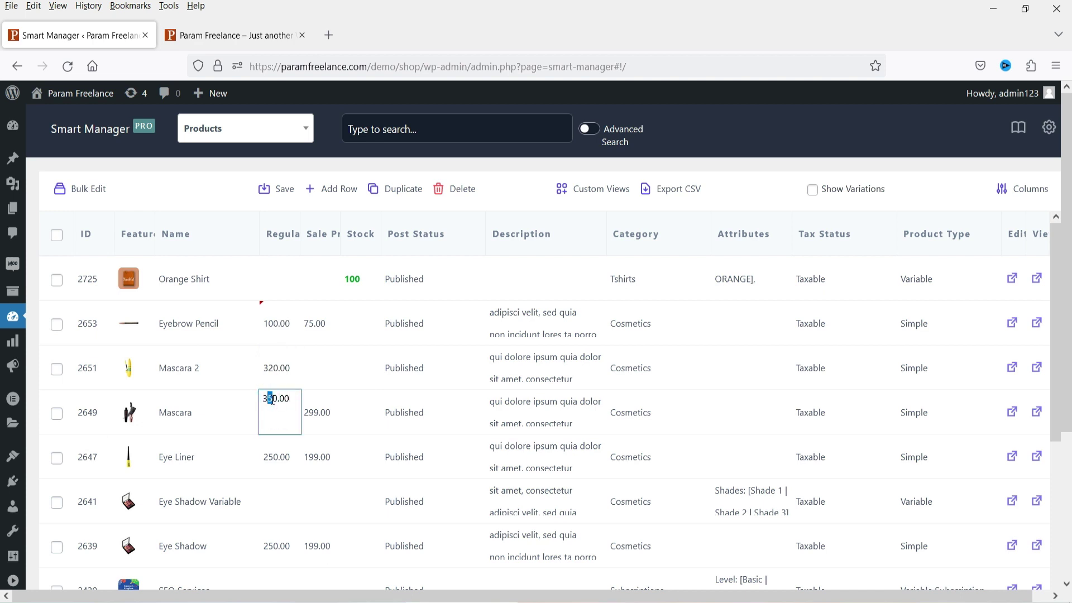
{"action": "type", "text": "3"}
{"action": "key", "text": "Return"}
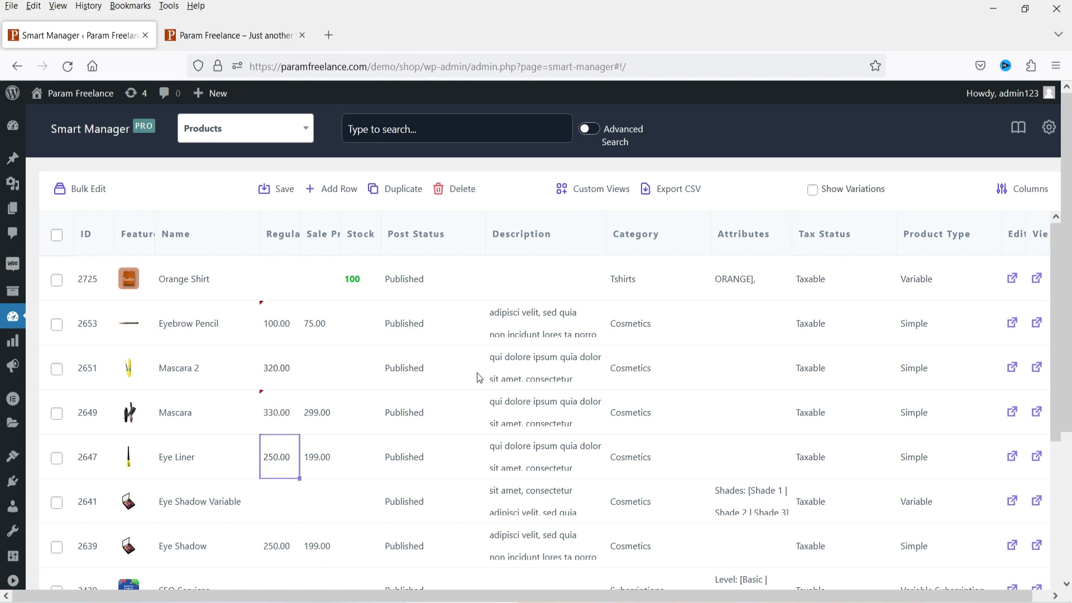
{"action": "scroll", "coordinate": [311, 445], "scroll_direction": "down", "scroll_amount": 3}
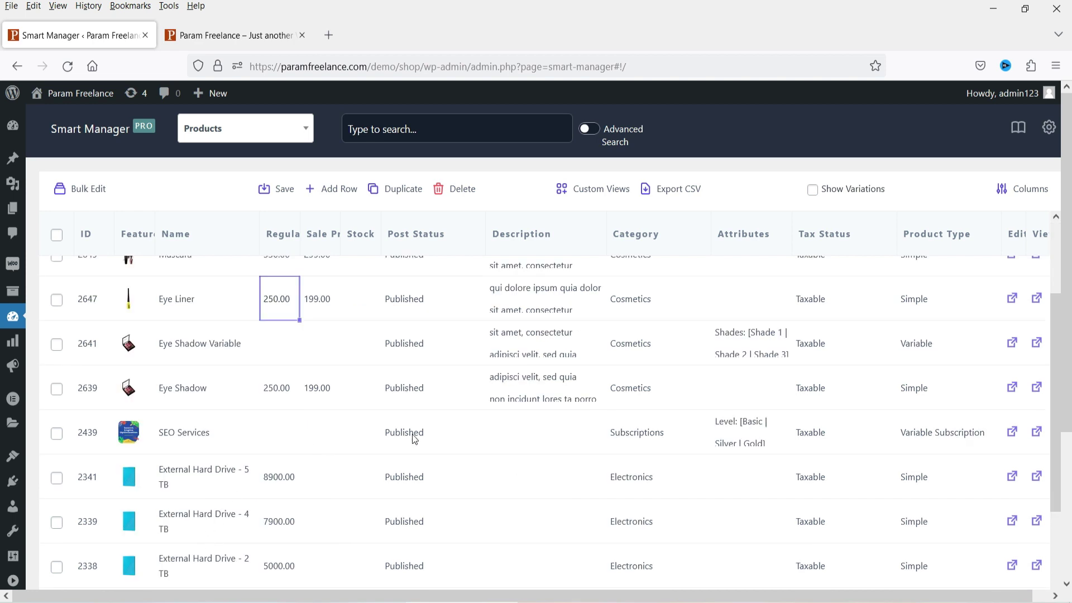
{"action": "scroll", "coordinate": [125, 381], "scroll_direction": "up", "scroll_amount": 3}
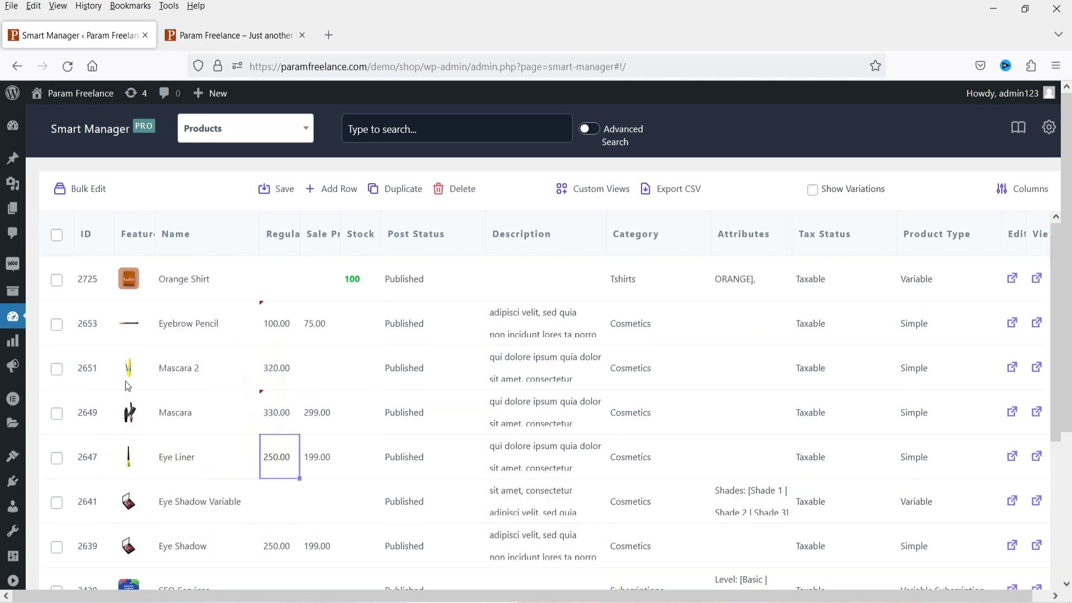
Select all products and bulk-increase their Sale Price by 5%
{"action": "left_click", "coordinate": [57, 235]}
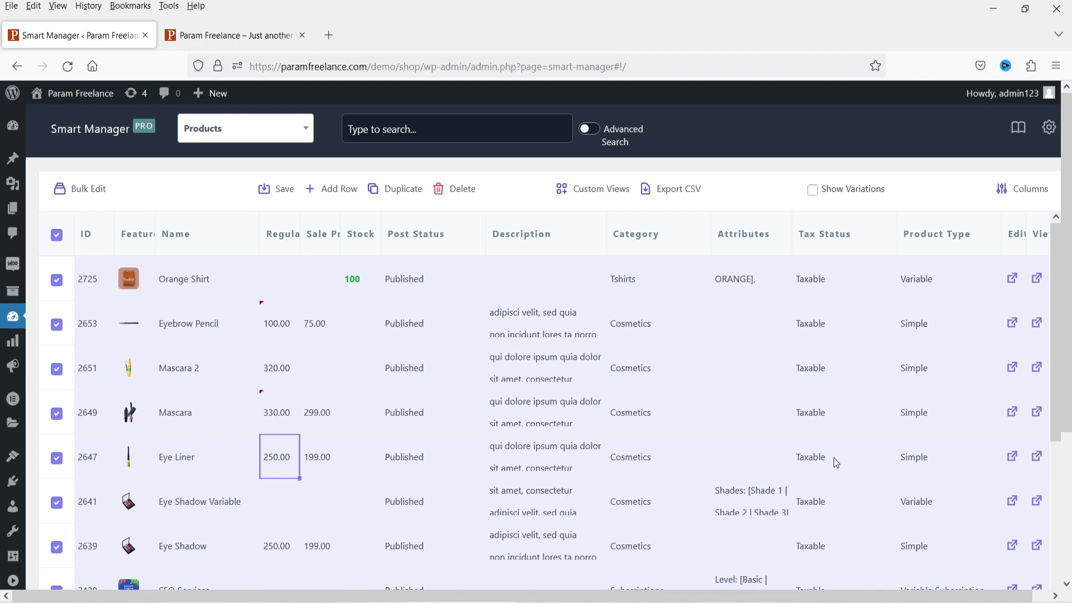
{"action": "left_click", "coordinate": [92, 190]}
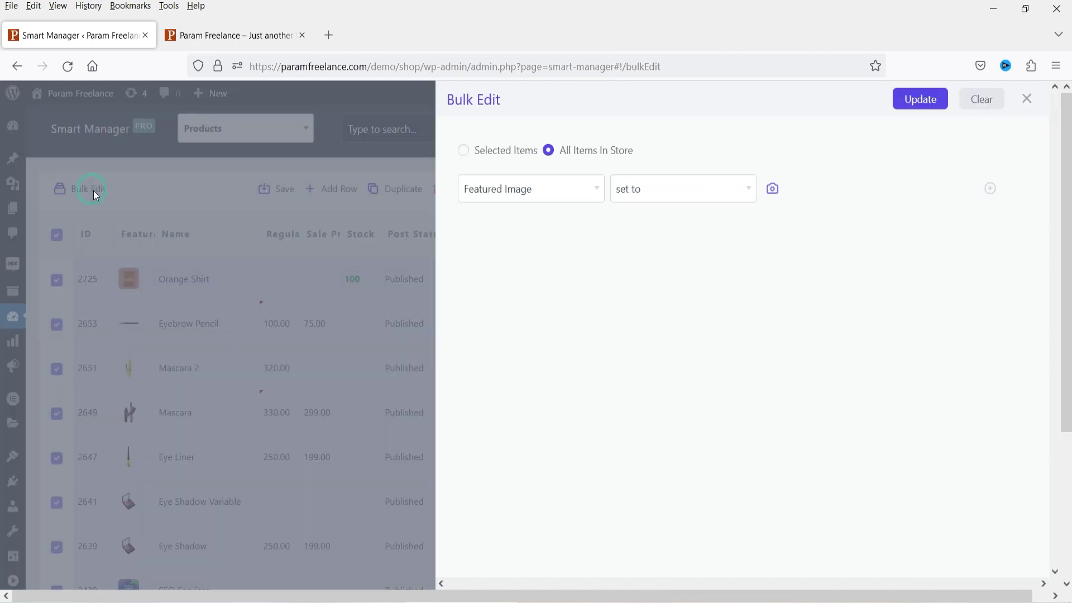
{"action": "left_click", "coordinate": [534, 191]}
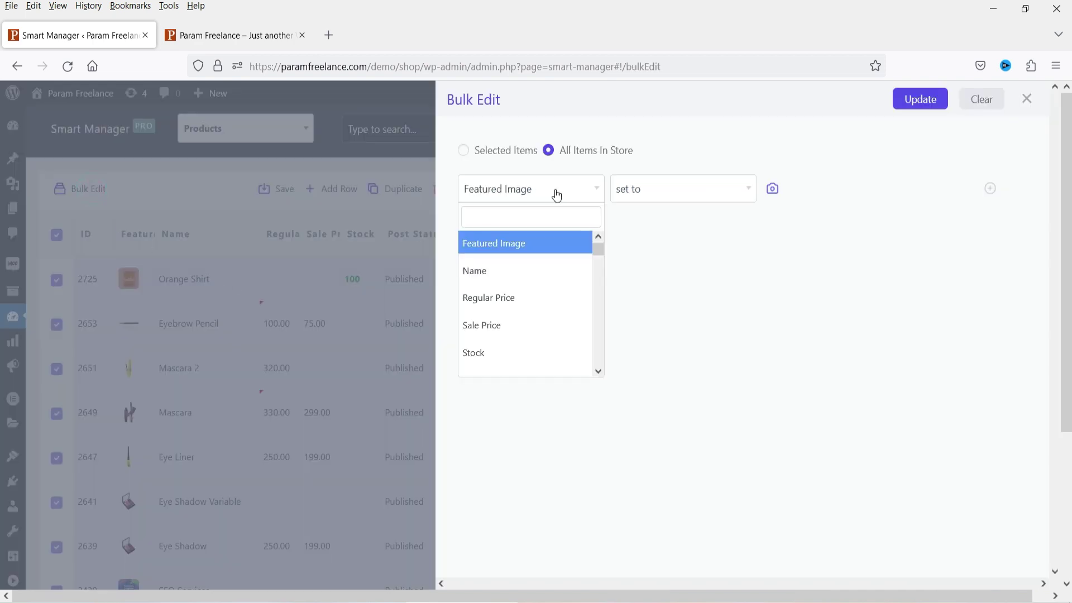
{"action": "left_click", "coordinate": [517, 326]}
{"action": "left_click", "coordinate": [681, 192]}
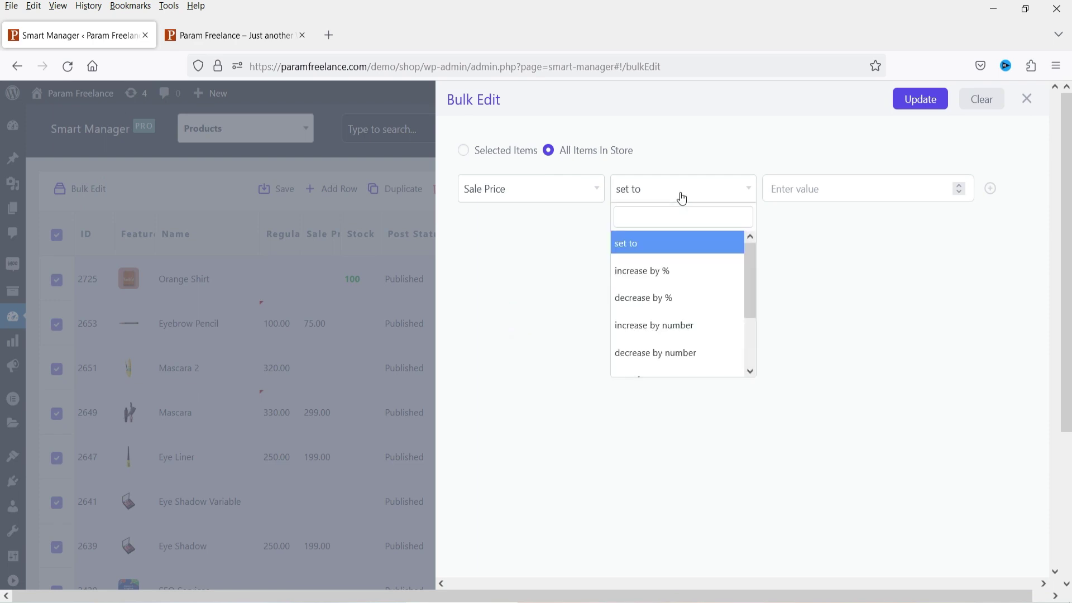
{"action": "left_click", "coordinate": [686, 274]}
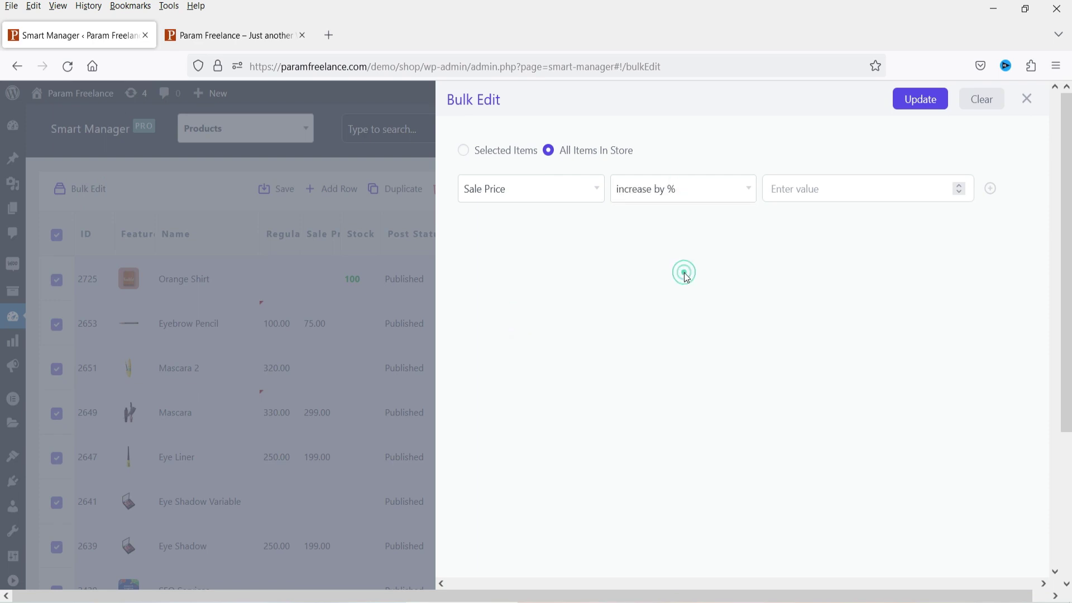
{"action": "left_click", "coordinate": [782, 195]}
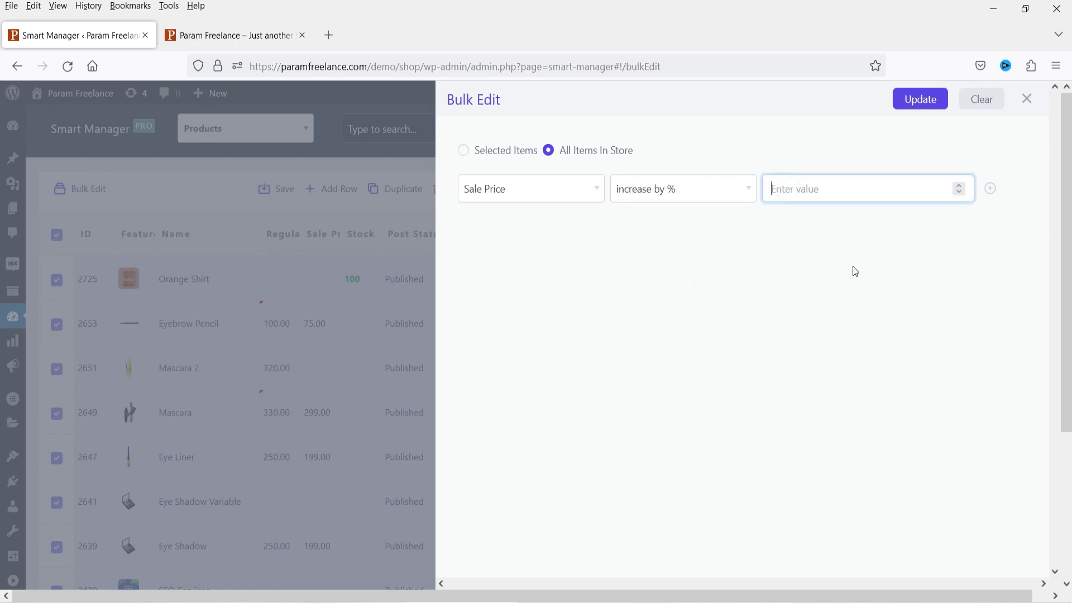
{"action": "type", "text": "5"}
{"action": "left_click", "coordinate": [920, 98]}
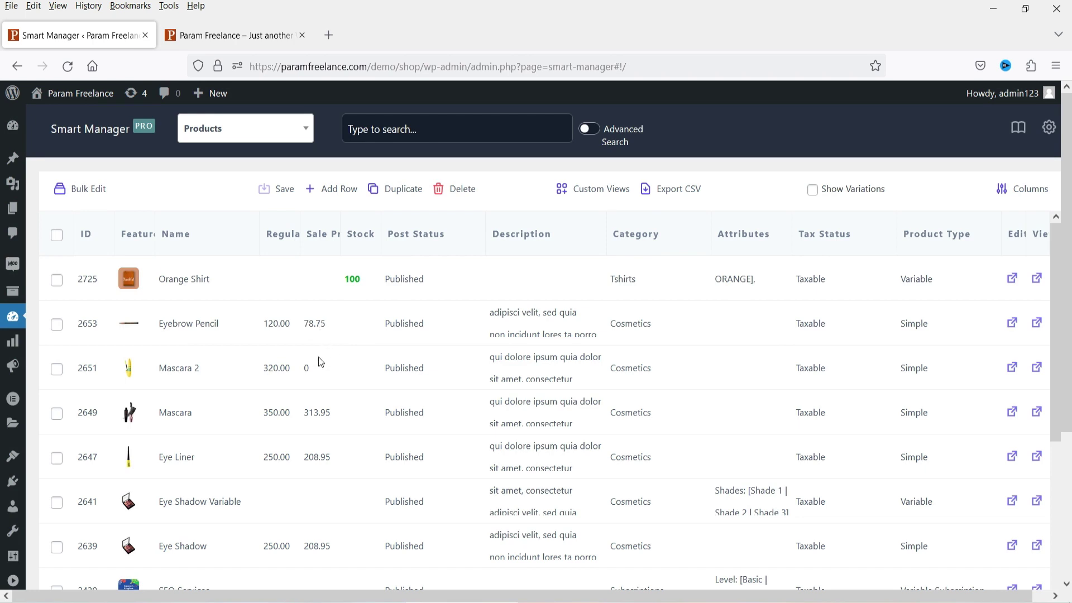
Select all products and bulk-decrease their Sale Price by 5%
{"action": "left_click", "coordinate": [56, 234]}
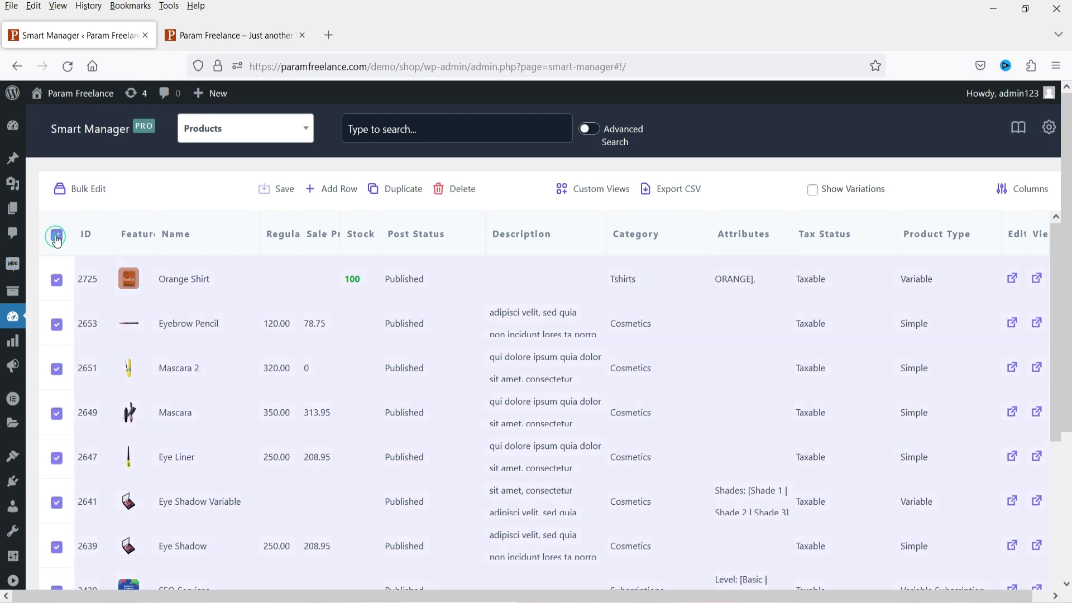
{"action": "left_click", "coordinate": [84, 190]}
{"action": "left_click", "coordinate": [512, 189]}
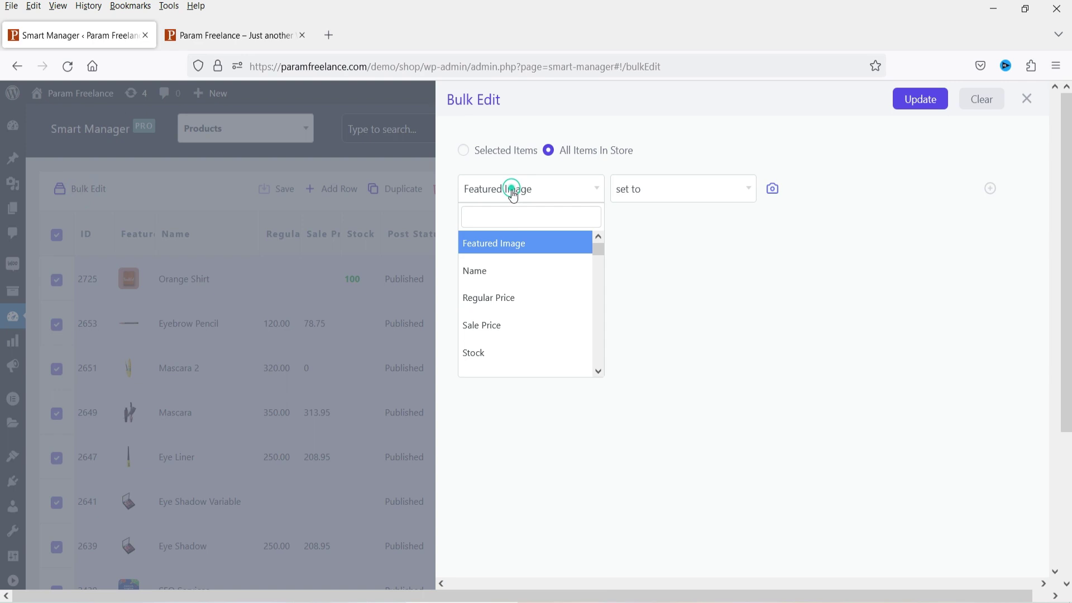
{"action": "left_click", "coordinate": [504, 323]}
{"action": "left_click", "coordinate": [649, 190]}
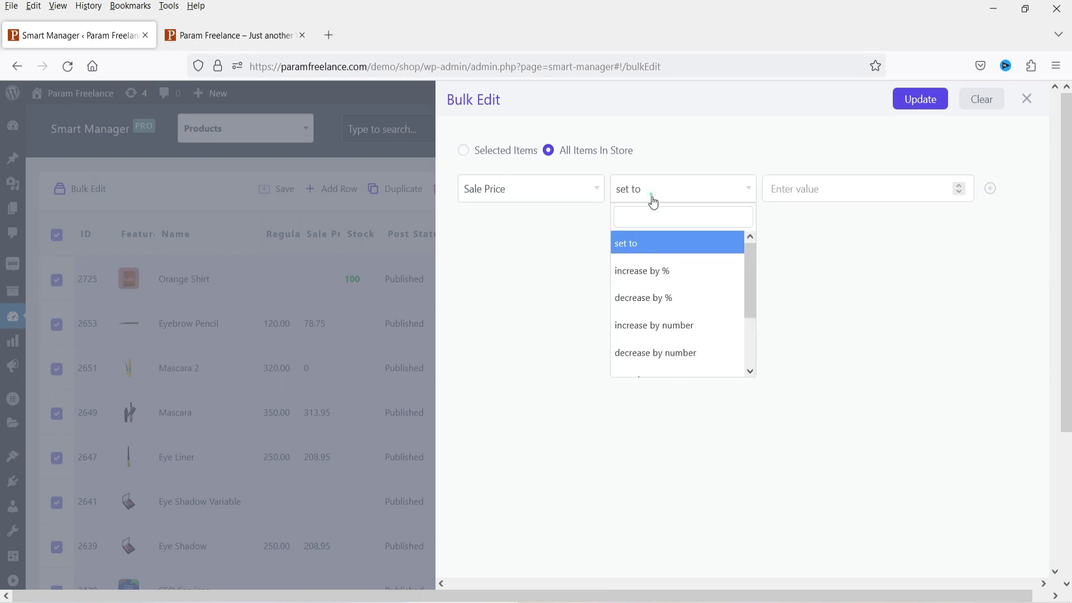
{"action": "left_click", "coordinate": [667, 297]}
{"action": "left_click", "coordinate": [801, 189]}
{"action": "type", "text": "5"}
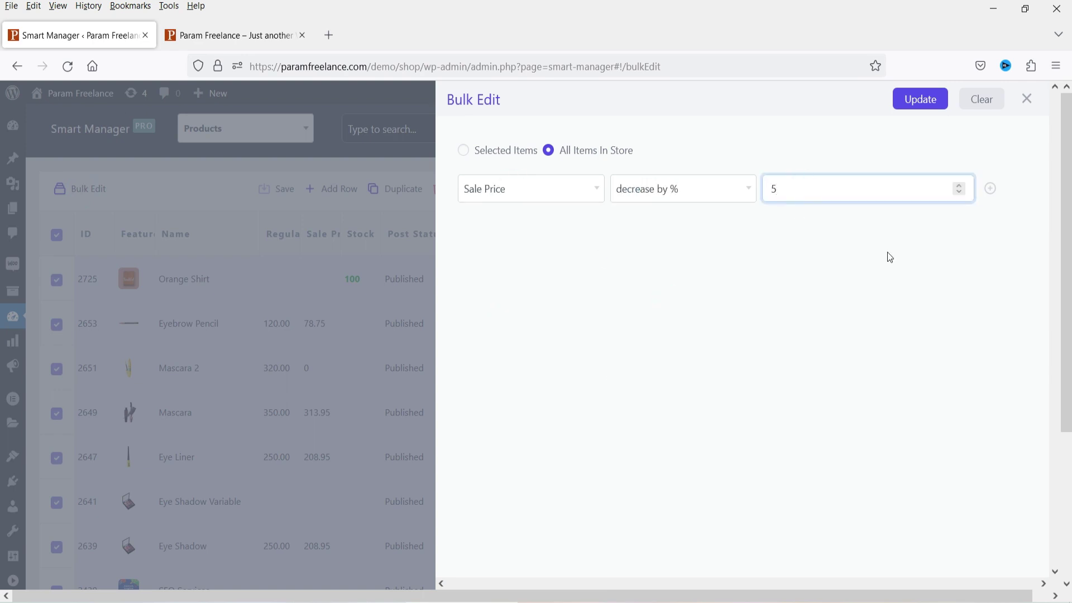
{"action": "left_click", "coordinate": [921, 99]}
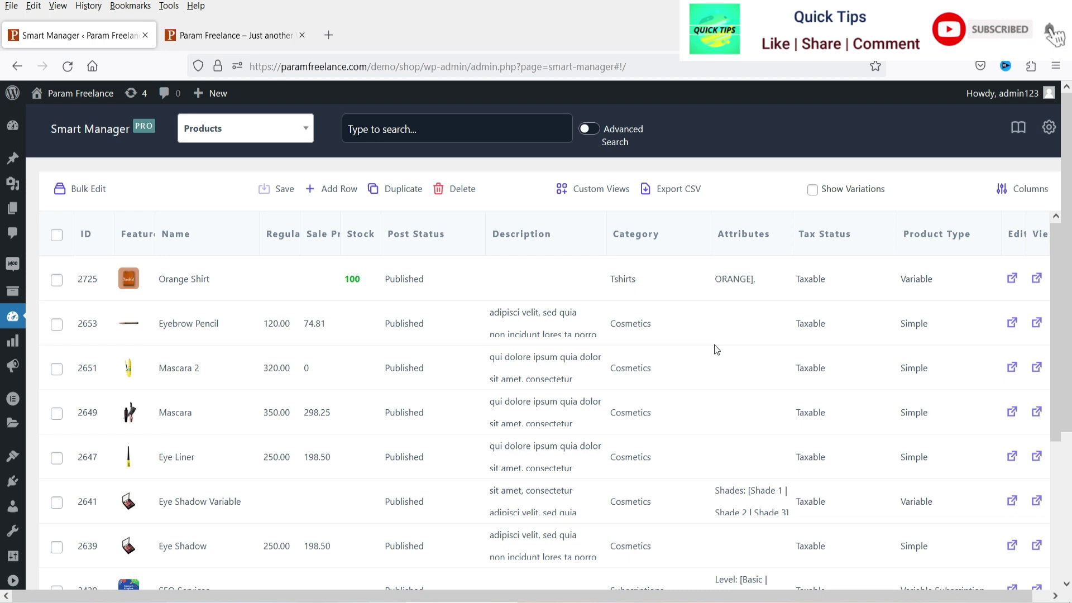
Open and close the image media library for Orange Shirt and Eyebrow Pencil without changes
{"action": "mouse_move", "coordinate": [128, 286]}
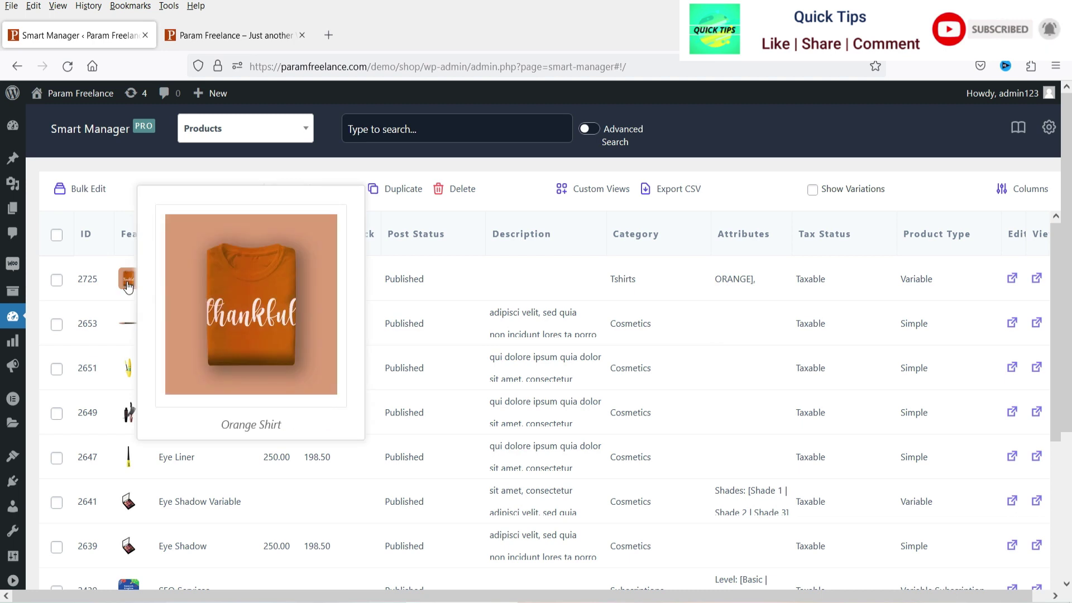
{"action": "left_click", "coordinate": [128, 285]}
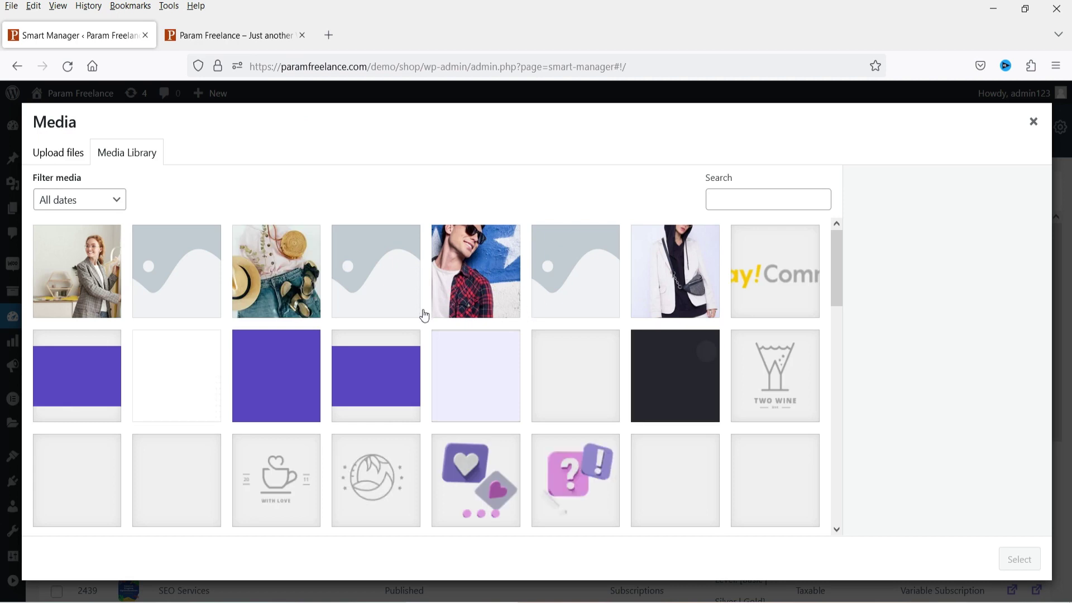
{"action": "left_click", "coordinate": [1033, 122]}
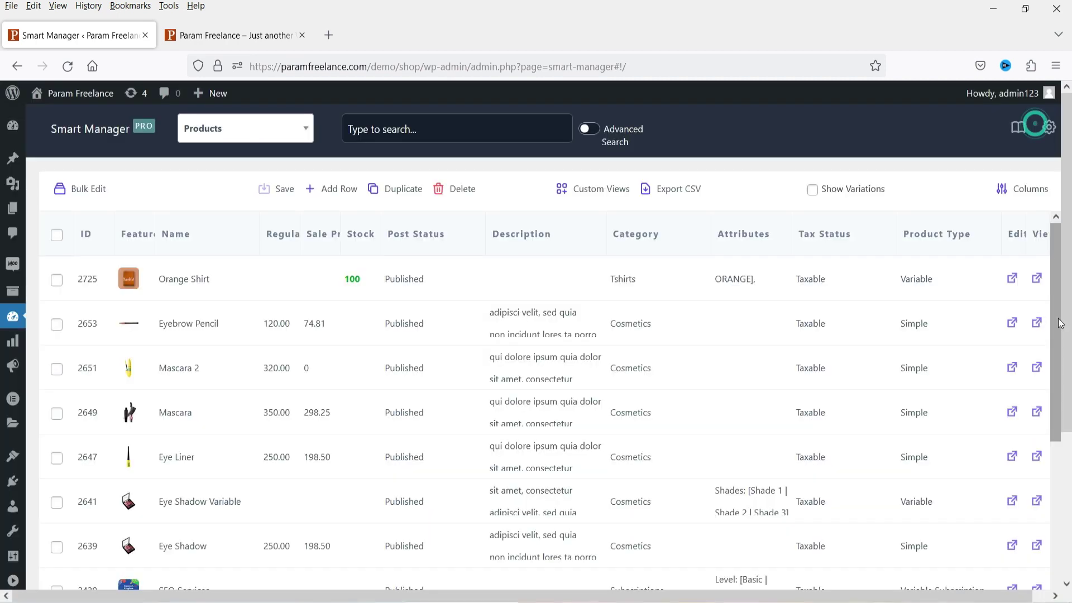
{"action": "left_click", "coordinate": [128, 328]}
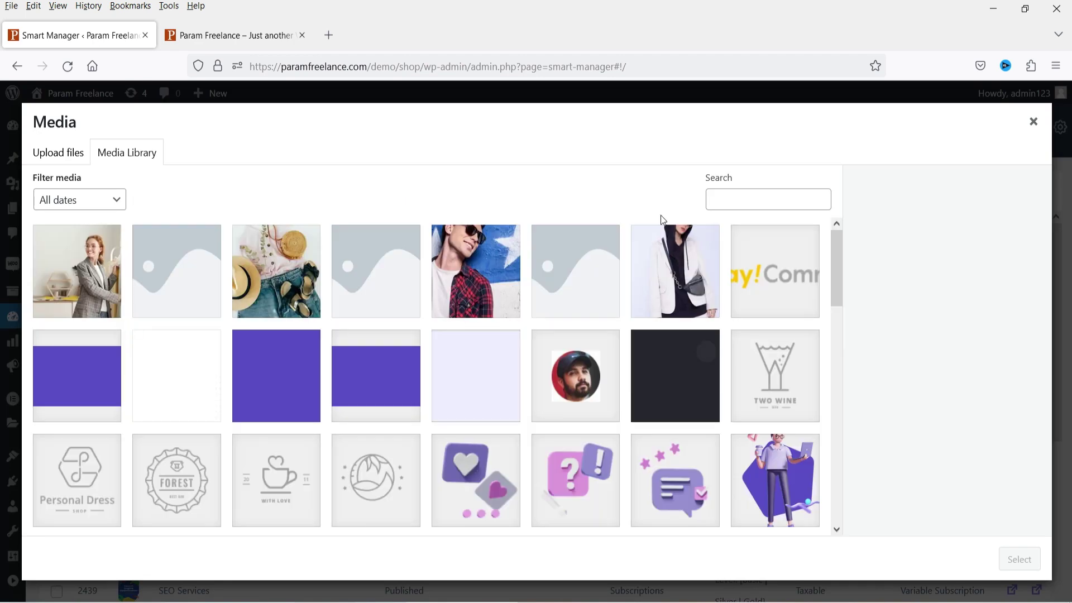
{"action": "left_click", "coordinate": [1033, 122]}
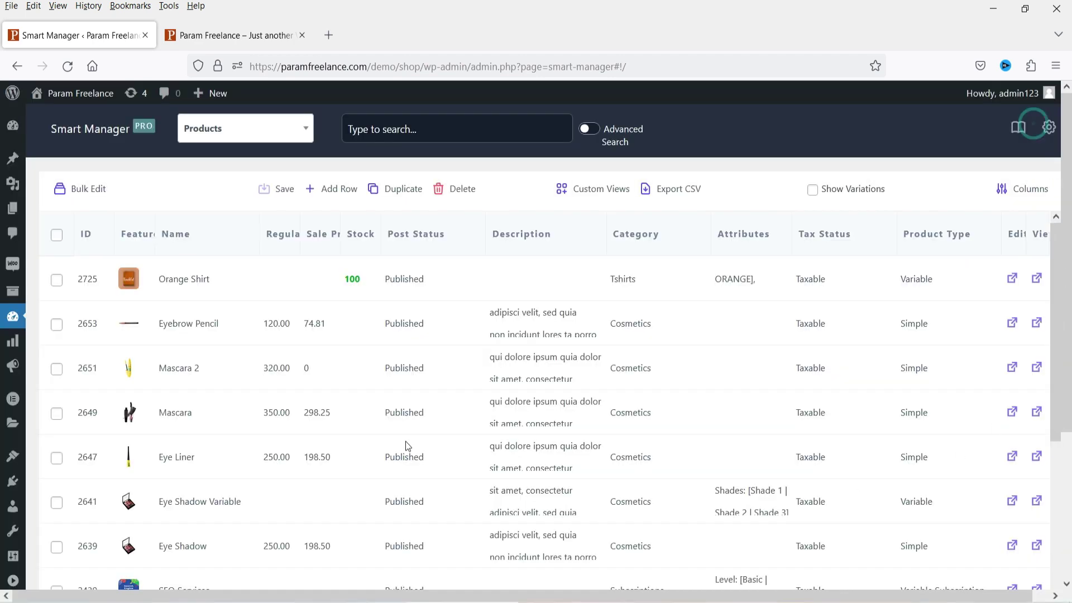
Open Eyebrow Pencil's description editor, select its full text, and close the editor
{"action": "left_click", "coordinate": [518, 314]}
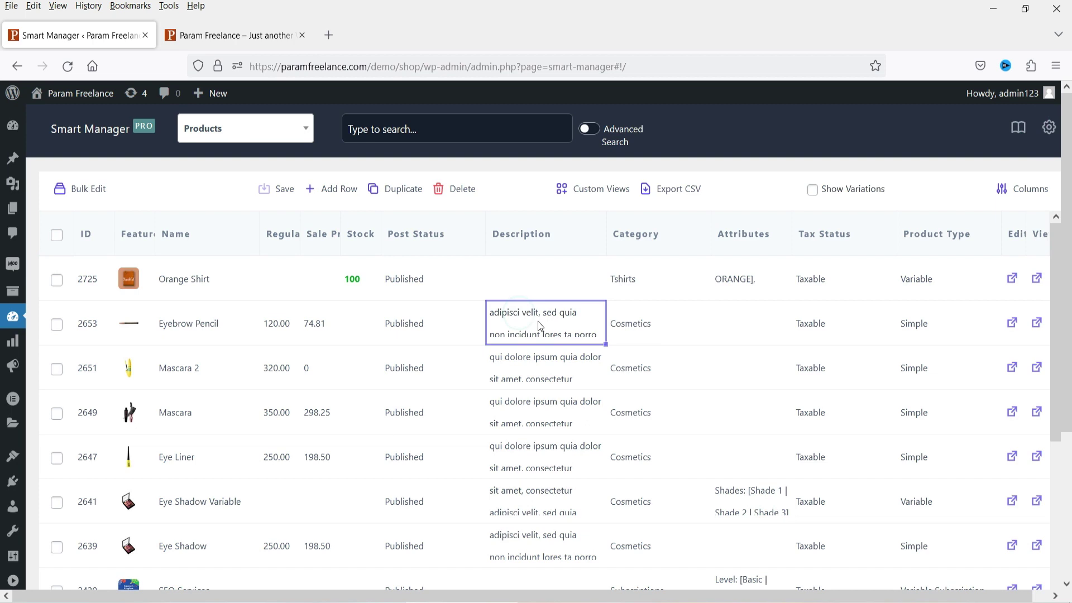
{"action": "double_click", "coordinate": [540, 322]}
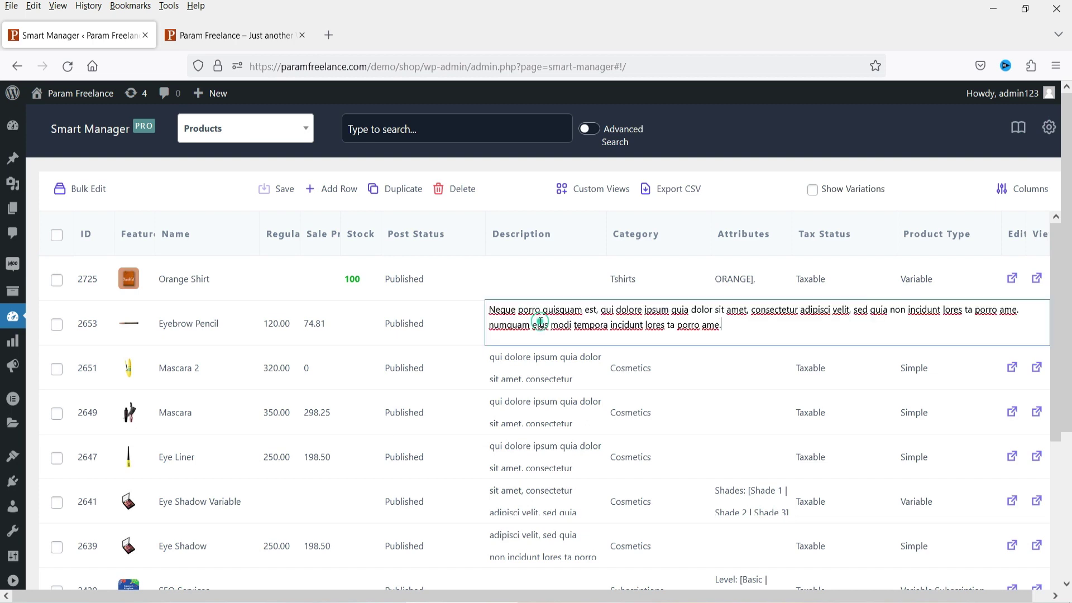
{"action": "triple_click", "coordinate": [750, 328]}
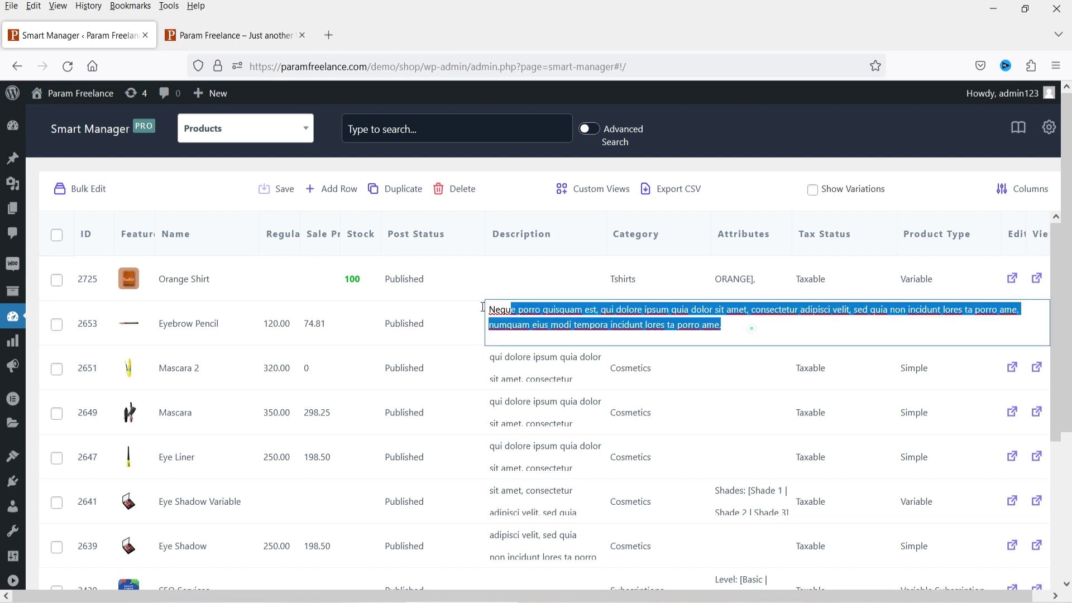
{"action": "left_click", "coordinate": [680, 387]}
View Eyebrow Pencil's product type options, leaving it as Simple
{"action": "left_click", "coordinate": [922, 331]}
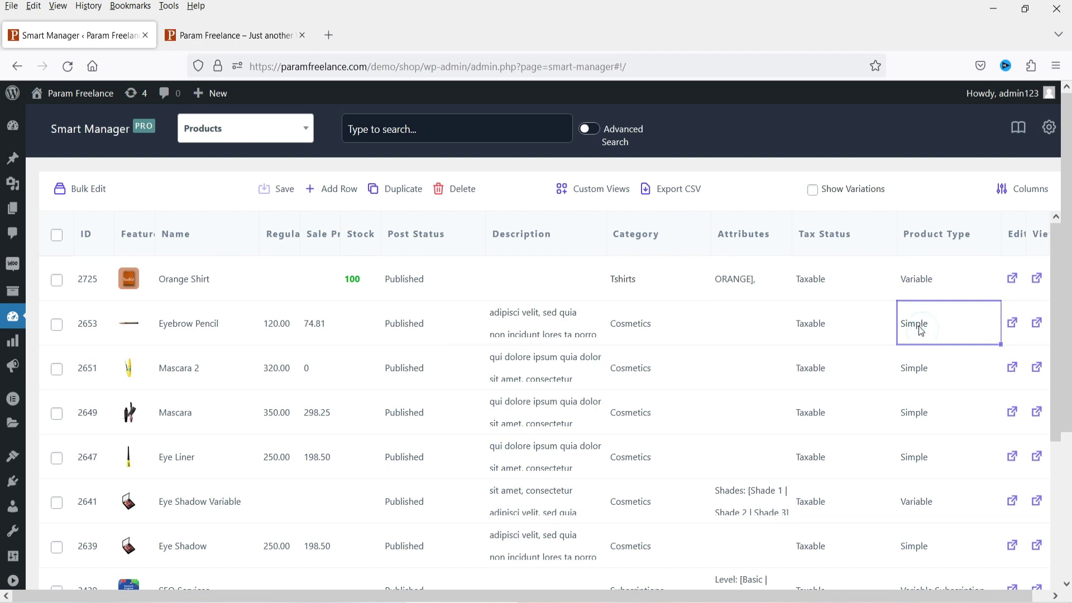
{"action": "double_click", "coordinate": [926, 331]}
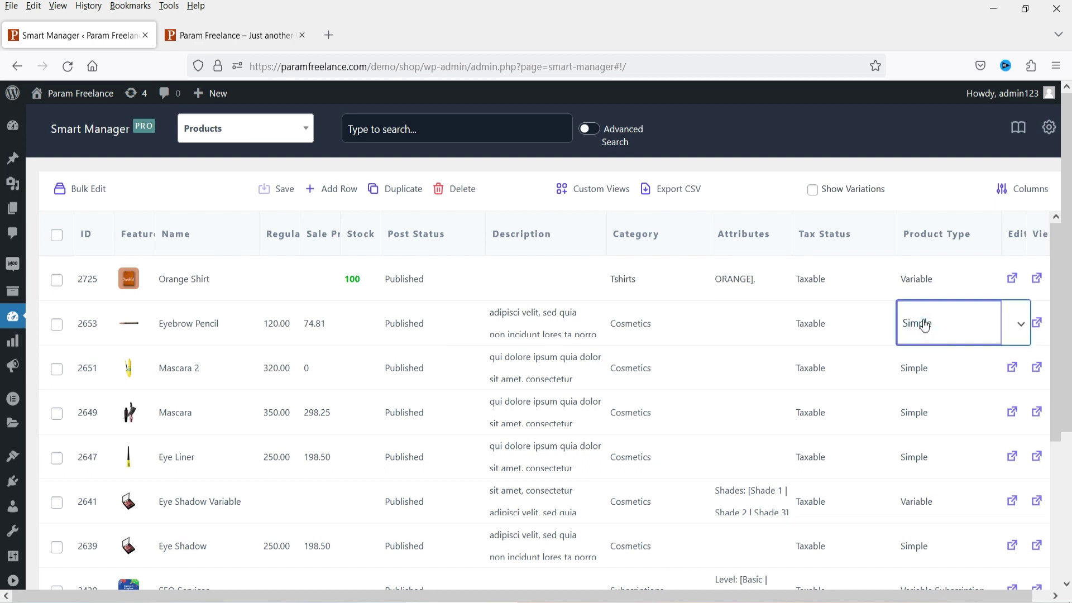
{"action": "left_click", "coordinate": [1018, 328]}
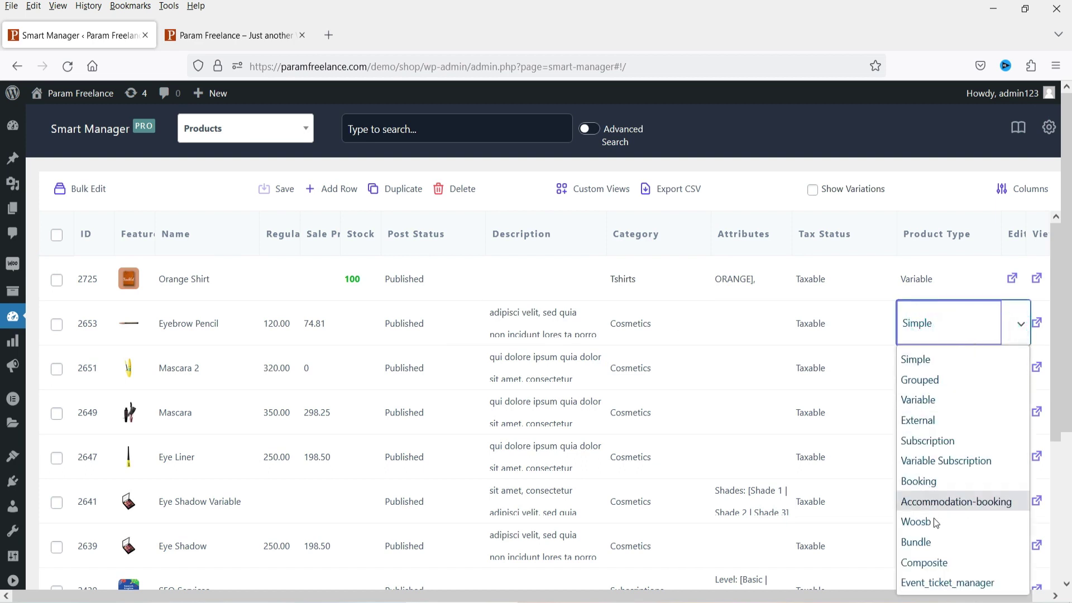
{"action": "double_click", "coordinate": [676, 332]}
{"action": "left_click", "coordinate": [774, 334]}
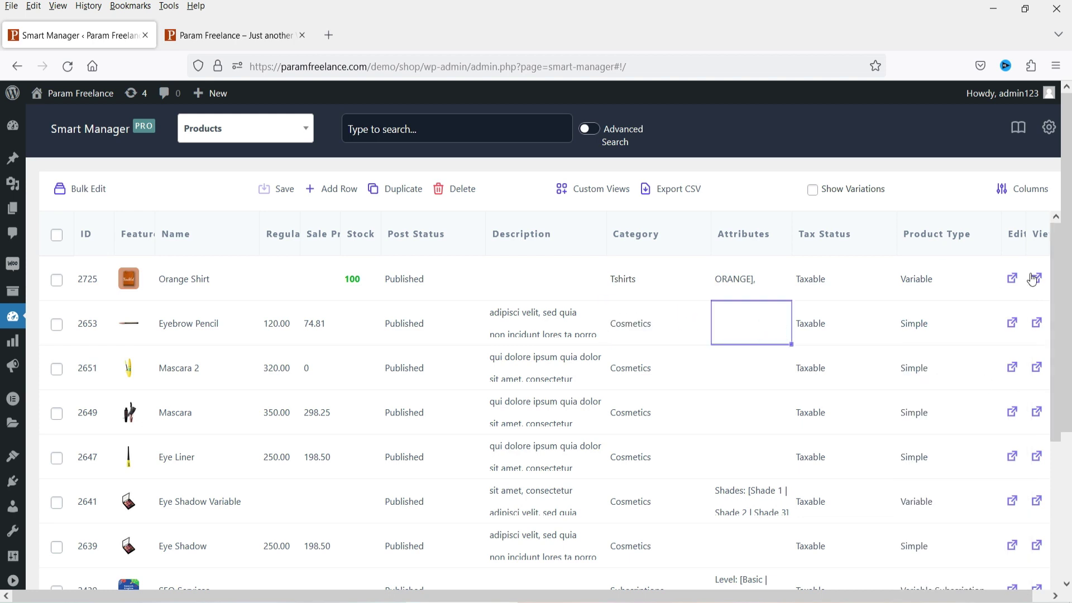
{"action": "scroll", "coordinate": [887, 344], "scroll_direction": "down", "scroll_amount": 5}
{"action": "scroll", "coordinate": [735, 318], "scroll_direction": "up", "scroll_amount": 4}
{"action": "left_click", "coordinate": [264, 133]}
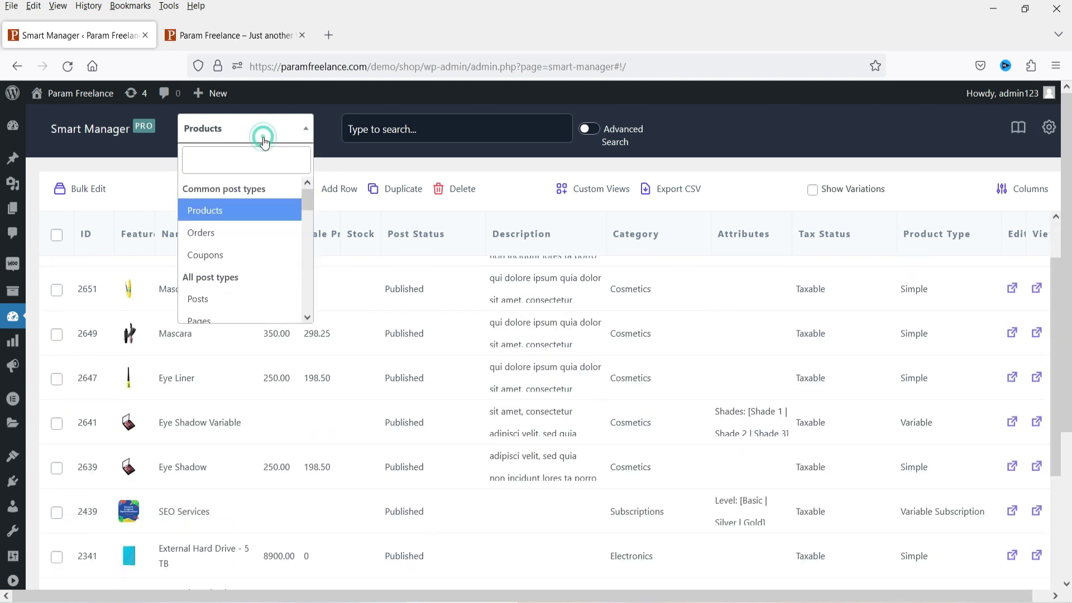
Switch the grid to Orders and check order 2784's status options, leaving it Processing
{"action": "left_click", "coordinate": [245, 234]}
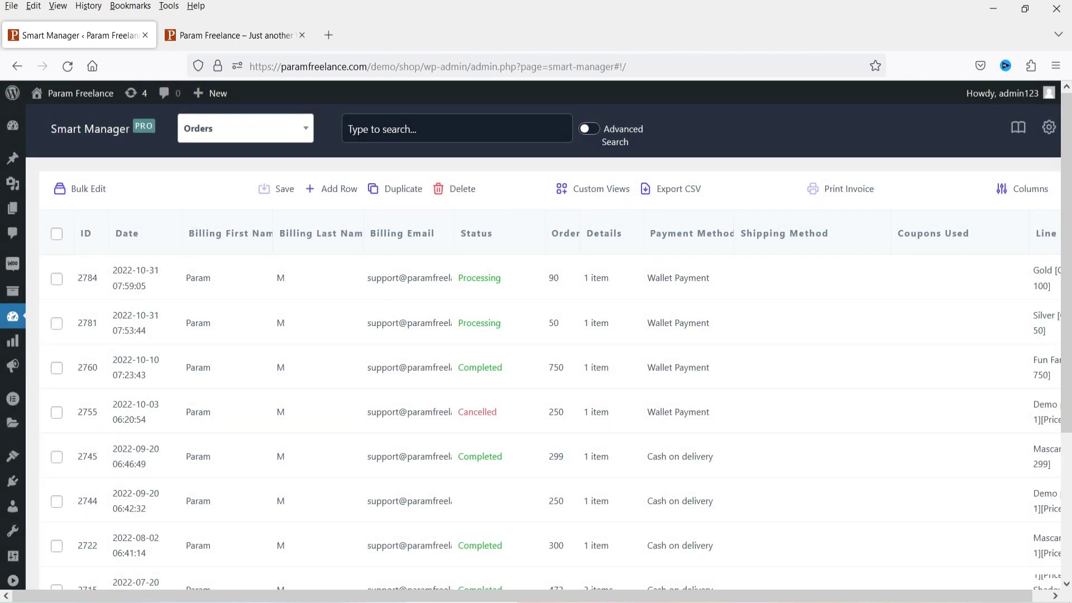
{"action": "left_click", "coordinate": [500, 276]}
{"action": "left_click", "coordinate": [531, 279]}
{"action": "left_click", "coordinate": [517, 277]}
{"action": "left_click", "coordinate": [544, 279]}
{"action": "left_click", "coordinate": [540, 279]}
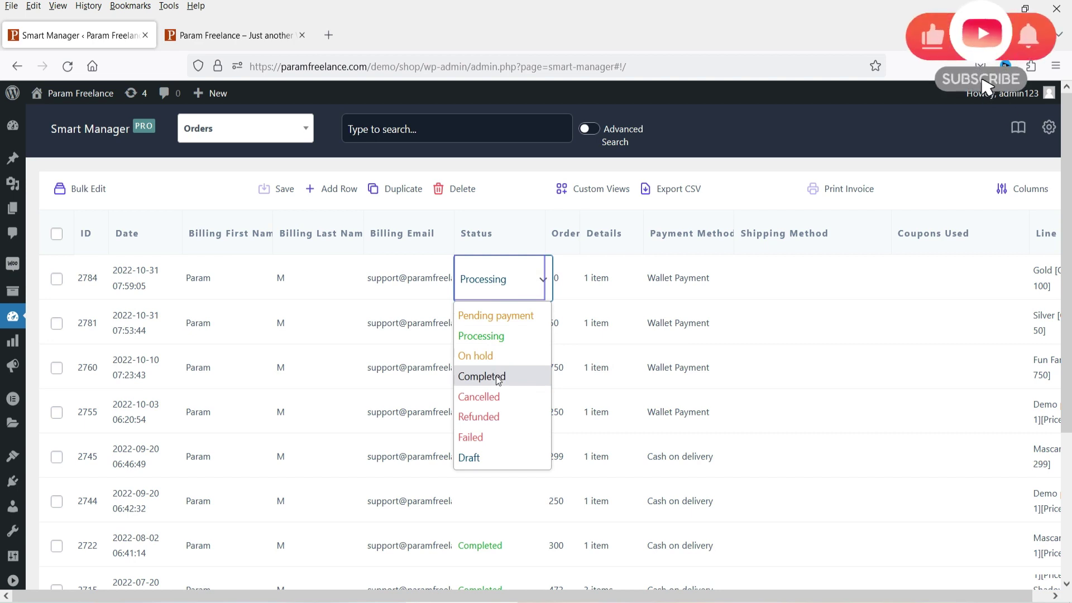
{"action": "key", "text": "Escape"}
Bulk-edit orders 2784 and 2781 to set their Status to Completed
{"action": "left_click", "coordinate": [56, 278]}
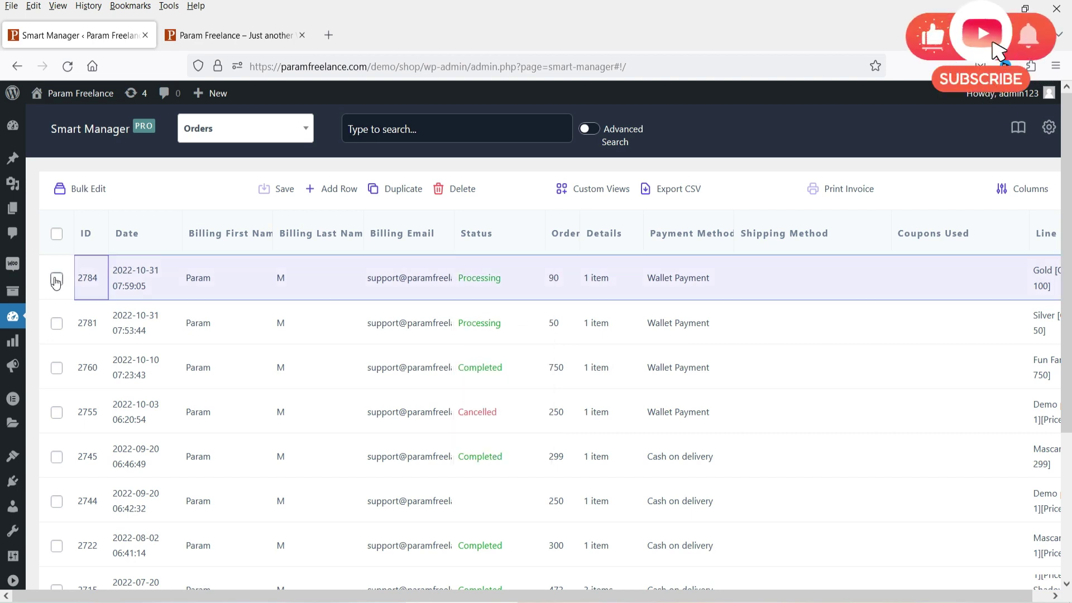
{"action": "left_click", "coordinate": [57, 323]}
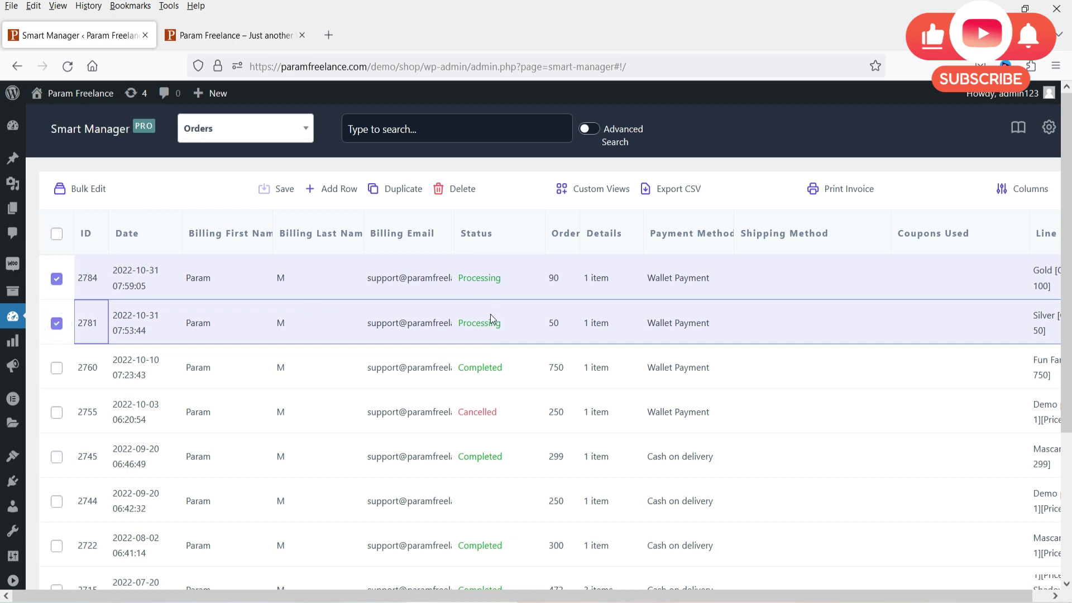
{"action": "left_click", "coordinate": [83, 188]}
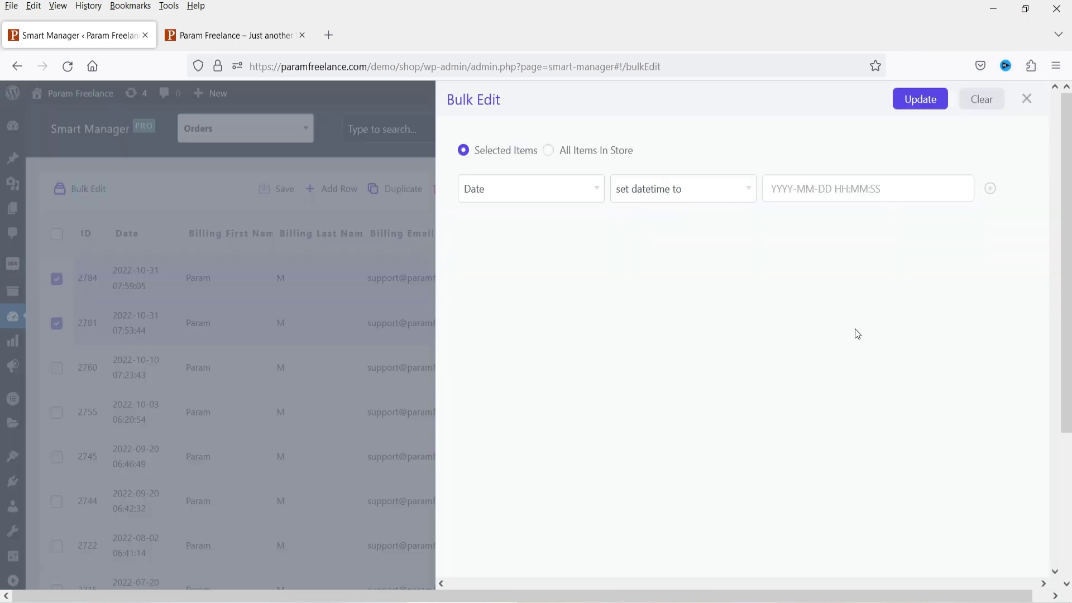
{"action": "left_click", "coordinate": [508, 192]}
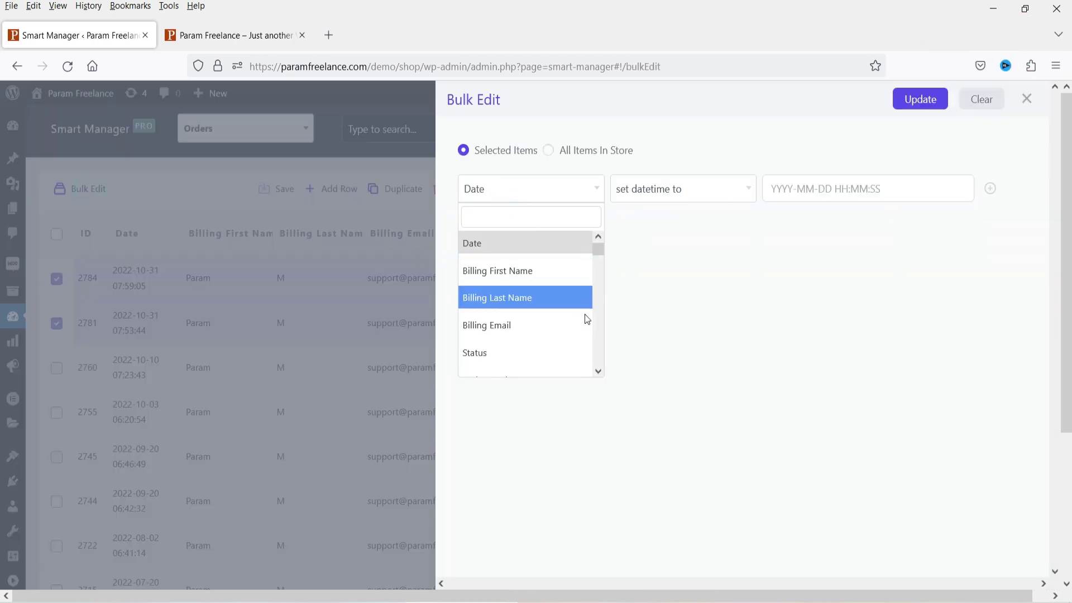
{"action": "left_click", "coordinate": [491, 353]}
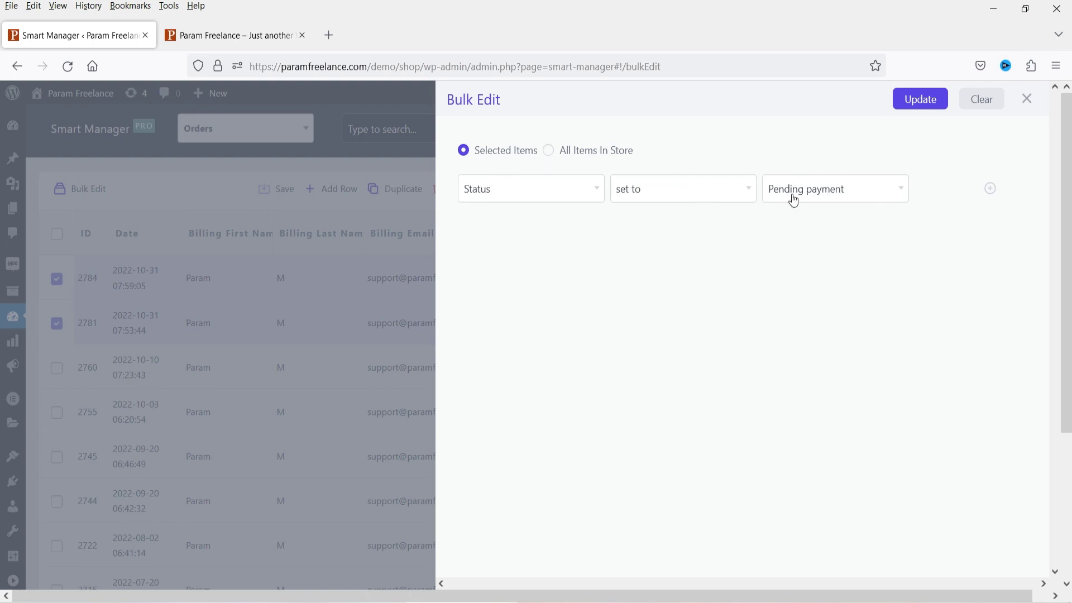
{"action": "left_click", "coordinate": [809, 190]}
{"action": "left_click", "coordinate": [804, 326]}
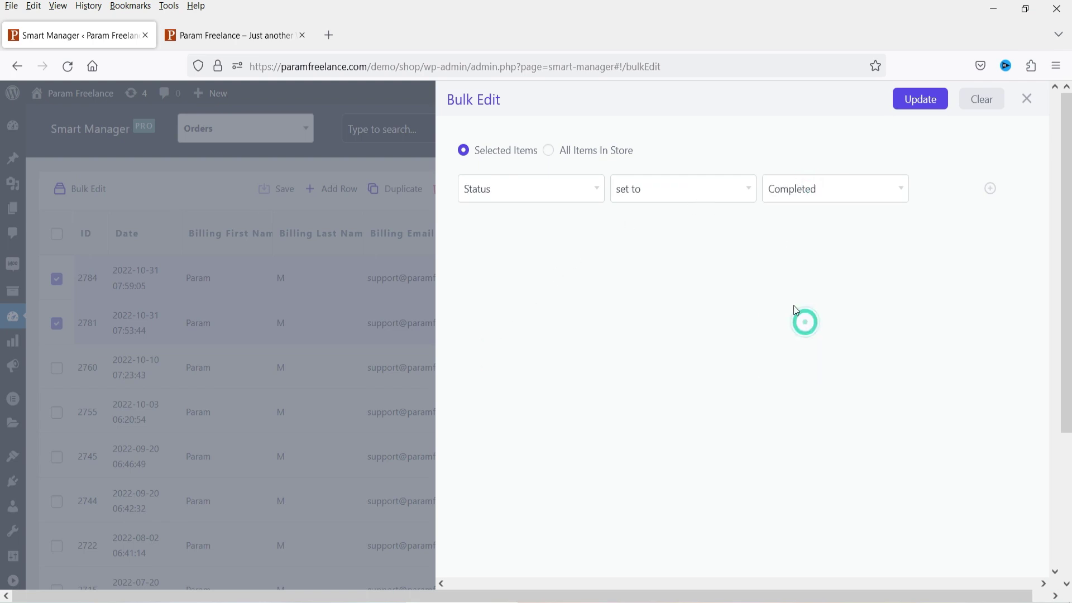
{"action": "left_click", "coordinate": [920, 100]}
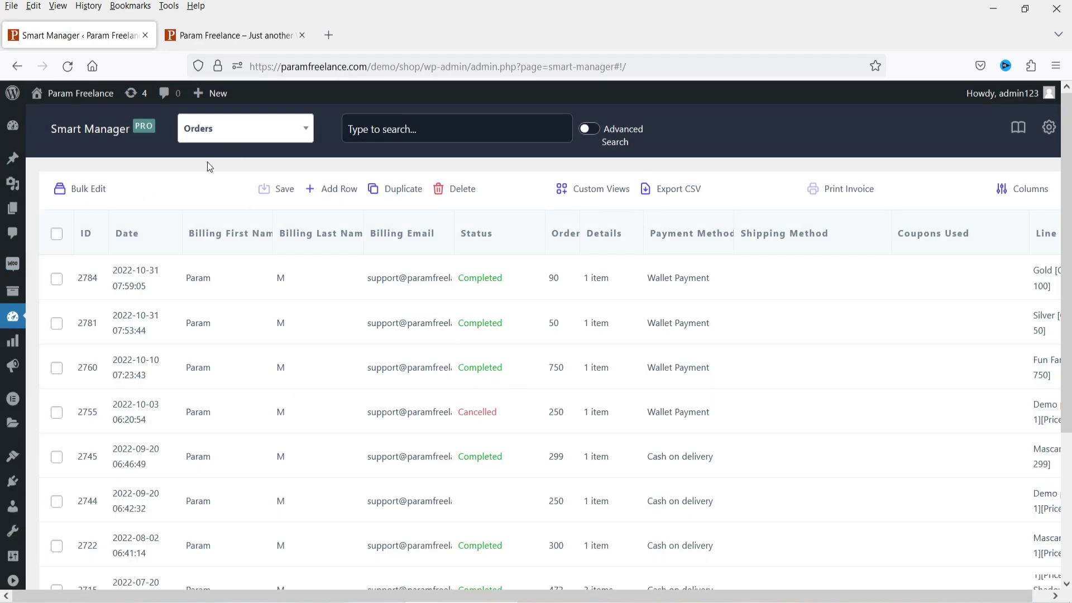
Switch the grid to Posts and preview a post's featured-image media library
{"action": "left_click", "coordinate": [240, 134]}
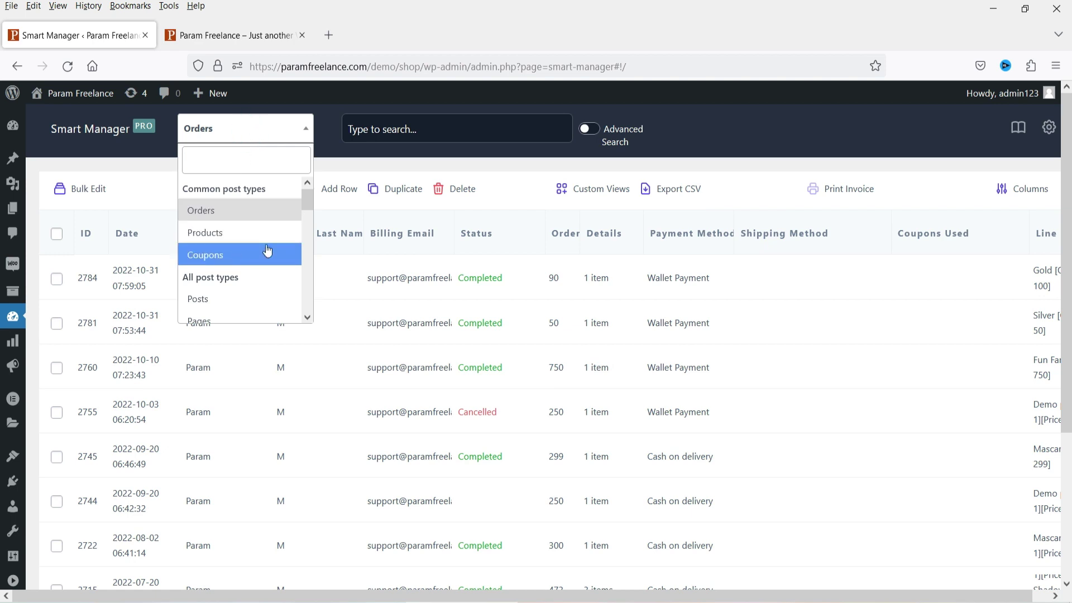
{"action": "left_click", "coordinate": [240, 299]}
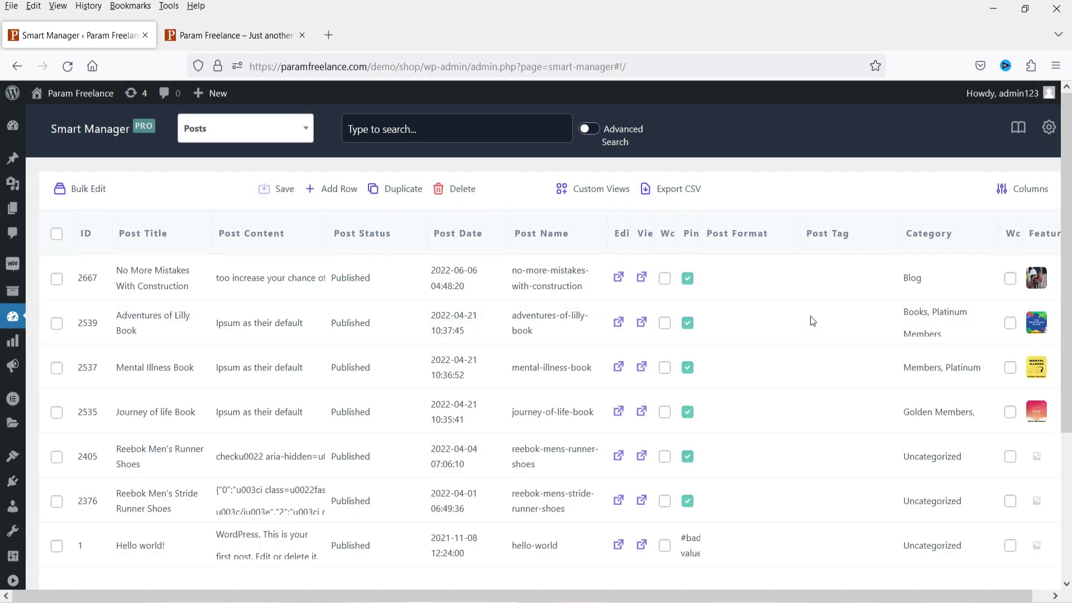
{"action": "left_click", "coordinate": [871, 411]}
{"action": "left_click", "coordinate": [1038, 278]}
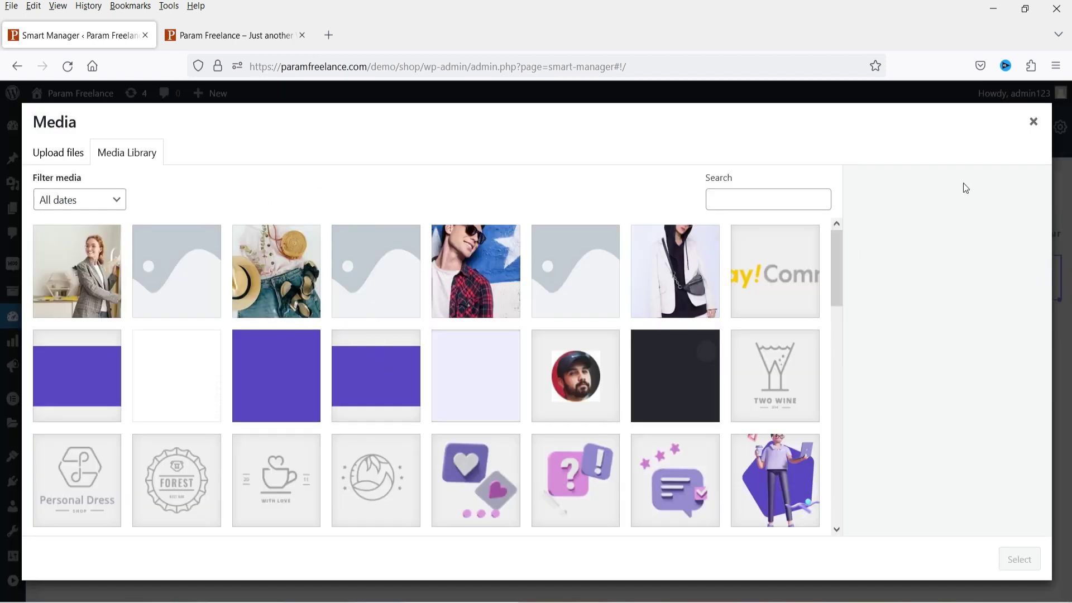
{"action": "left_click", "coordinate": [1033, 122]}
Switch the grid to Pages and scroll through the listed pages
{"action": "left_click", "coordinate": [258, 130]}
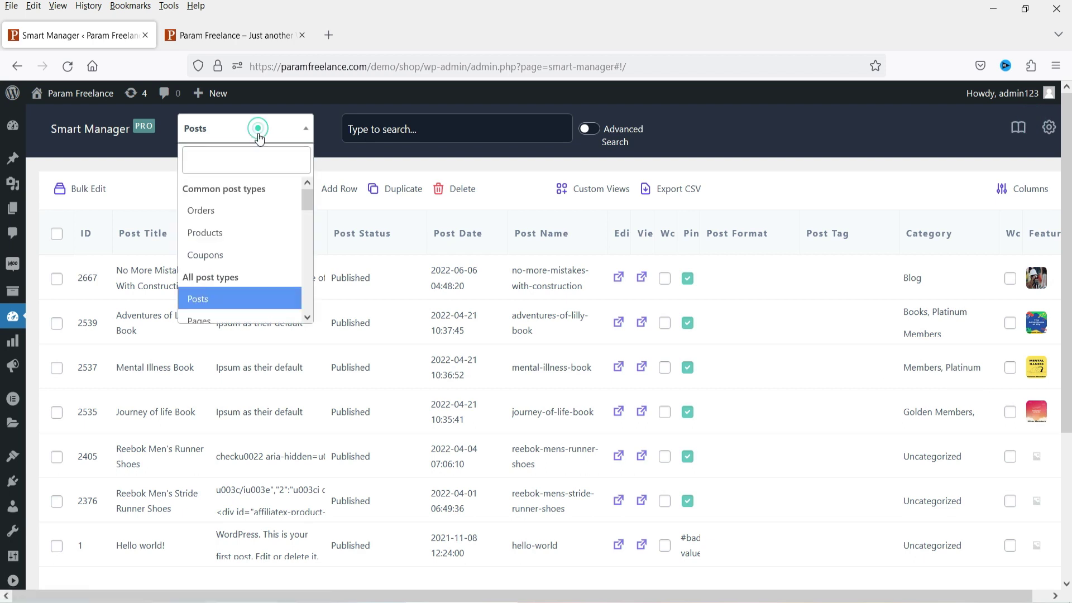
{"action": "left_click", "coordinate": [239, 319]}
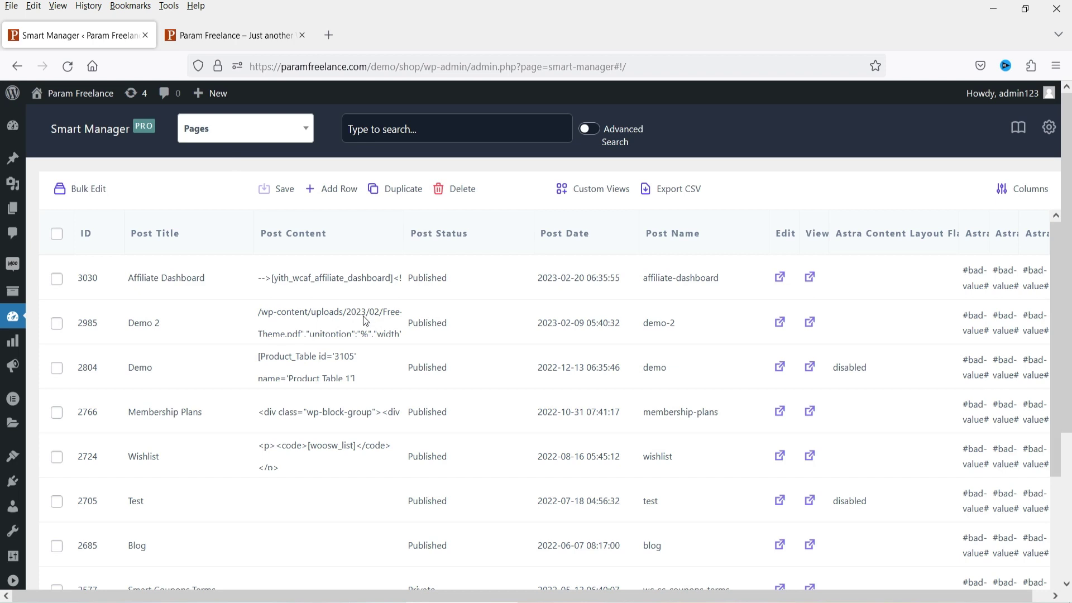
{"action": "scroll", "coordinate": [958, 343], "scroll_direction": "down", "scroll_amount": 10}
{"action": "scroll", "coordinate": [958, 343], "scroll_direction": "up", "scroll_amount": 10}
{"action": "left_click", "coordinate": [203, 137]}
{"action": "scroll", "coordinate": [310, 195], "scroll_direction": "up", "scroll_amount": 5}
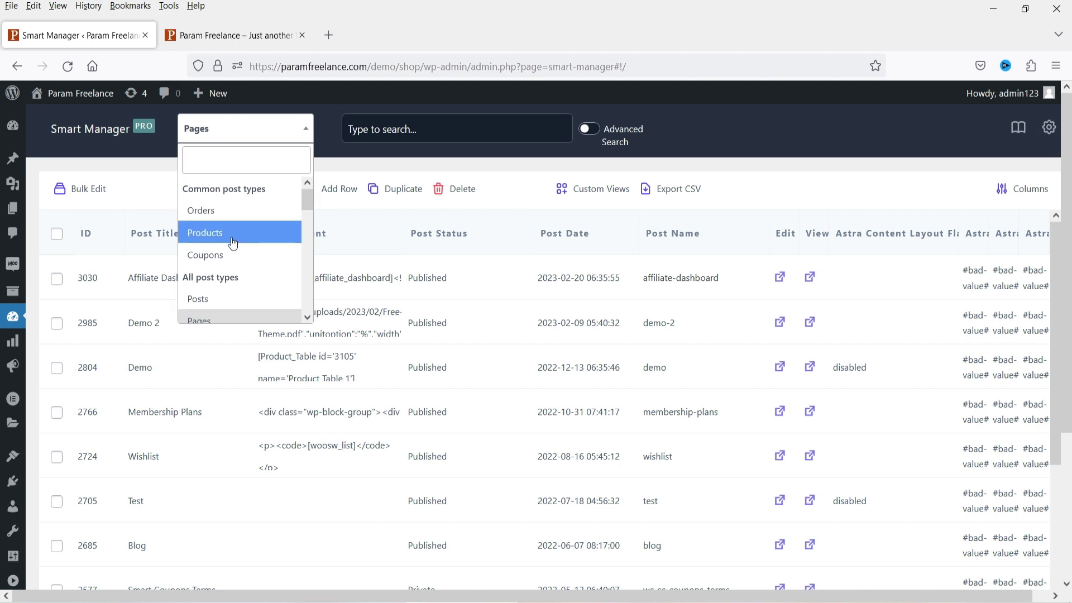
Return the grid from Pages to Products, listing Orange Shirt, Eyebrow Pencil, Mascara and Eye Liner
{"action": "left_click_drag", "start_coordinate": [305, 197], "coordinate": [299, 312]}
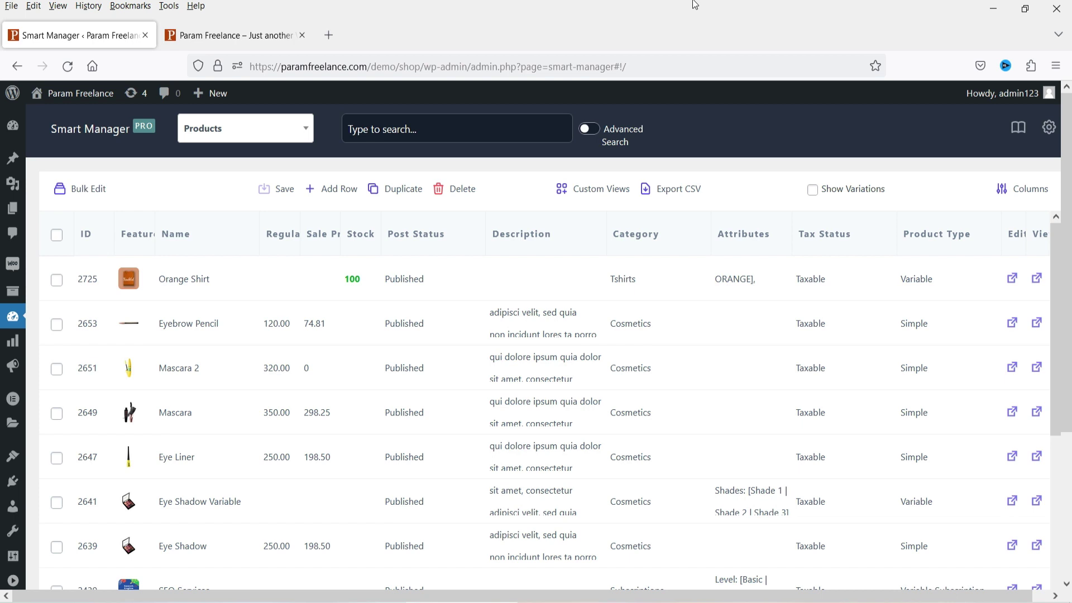
{"action": "key", "text": "Tab"}
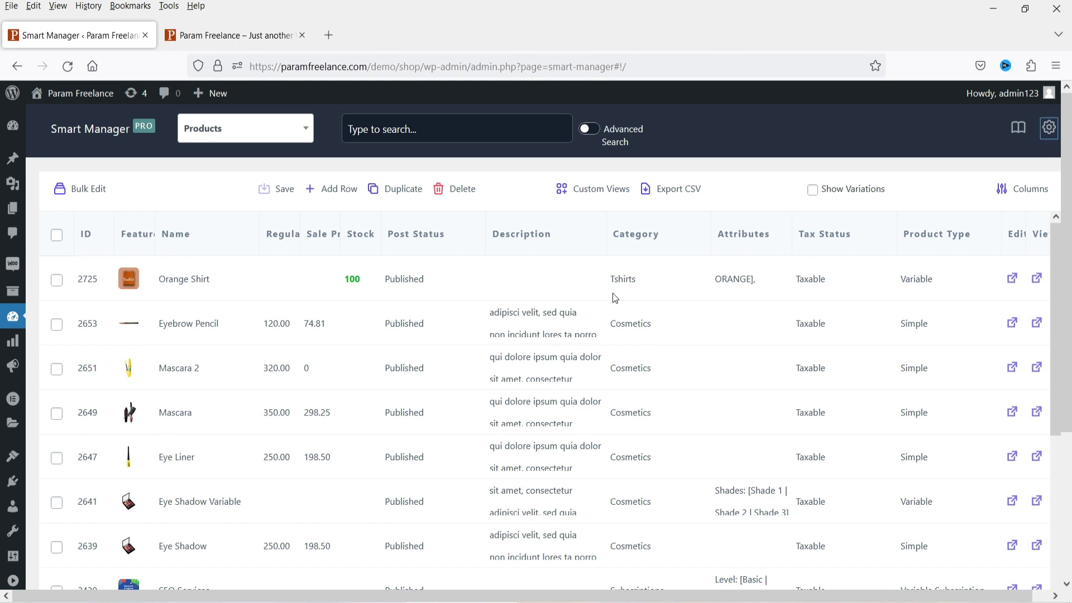